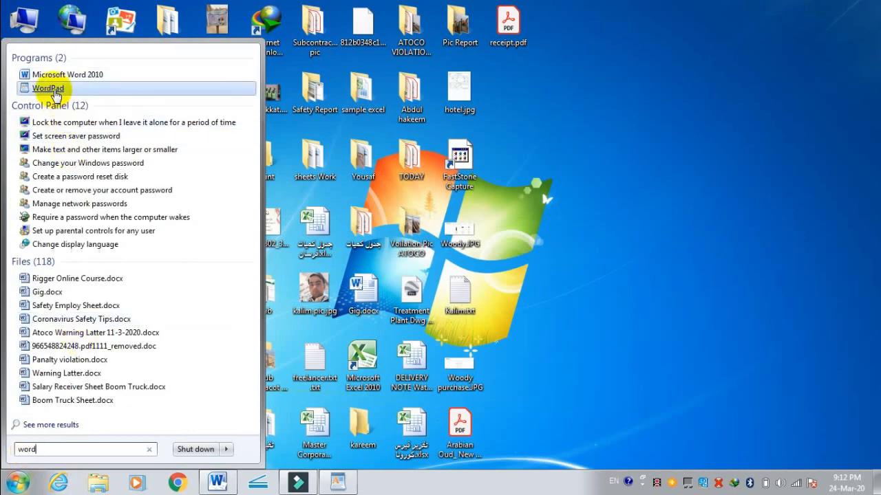
# Step: Switch to WordPad and create a new blank document
pyautogui.click(341, 483)
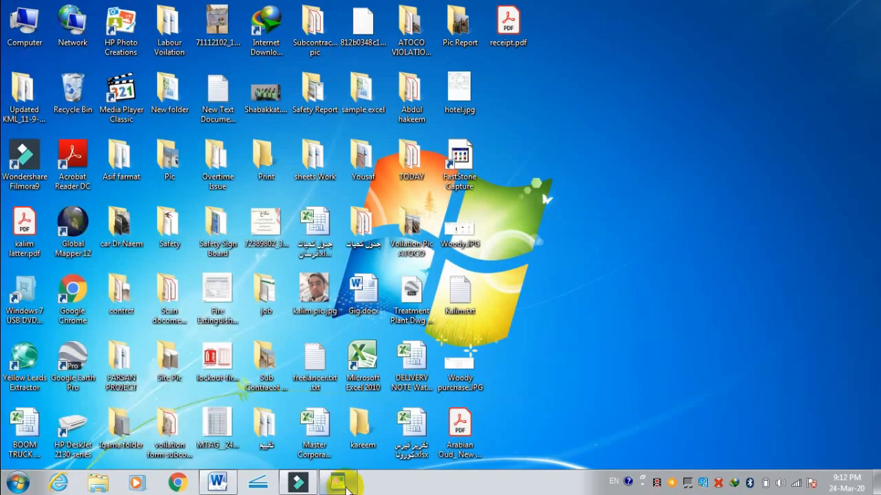
pyautogui.click(340, 482)
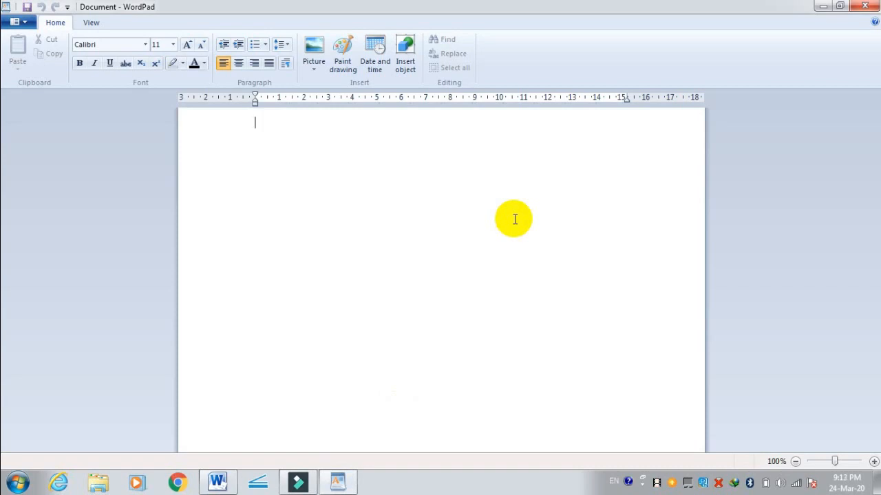
pyautogui.click(28, 24)
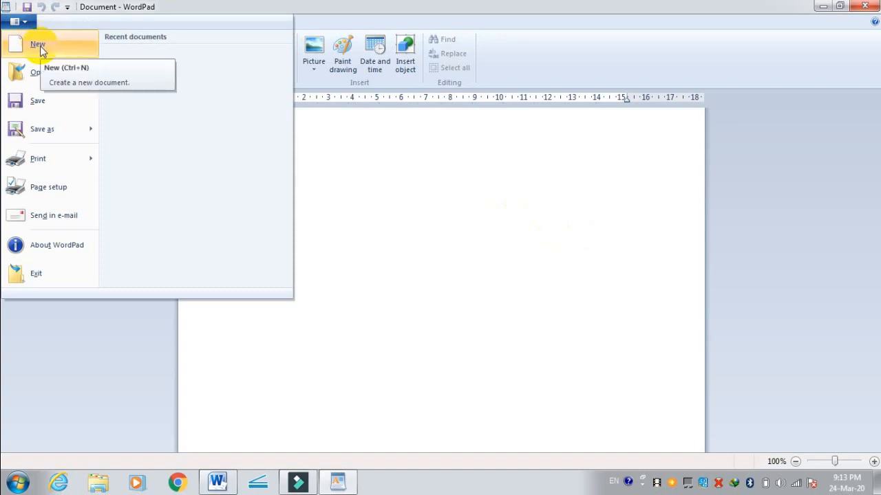
pyautogui.click(38, 45)
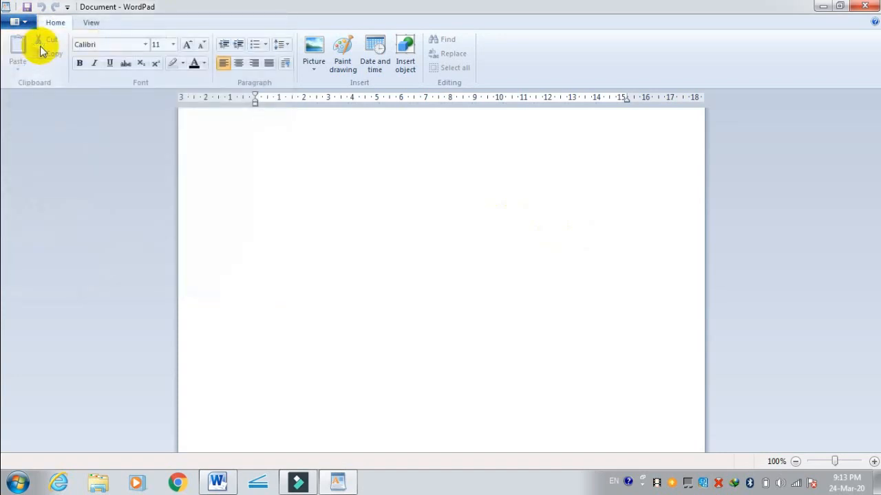
# Step: Open the existing .txt file named after the document's author from the Desktop folder
pyautogui.click(27, 22)
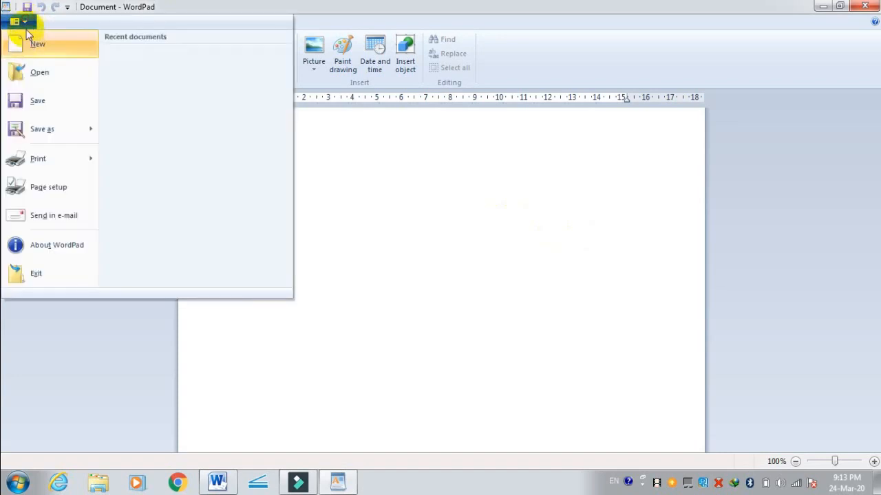
pyautogui.click(33, 72)
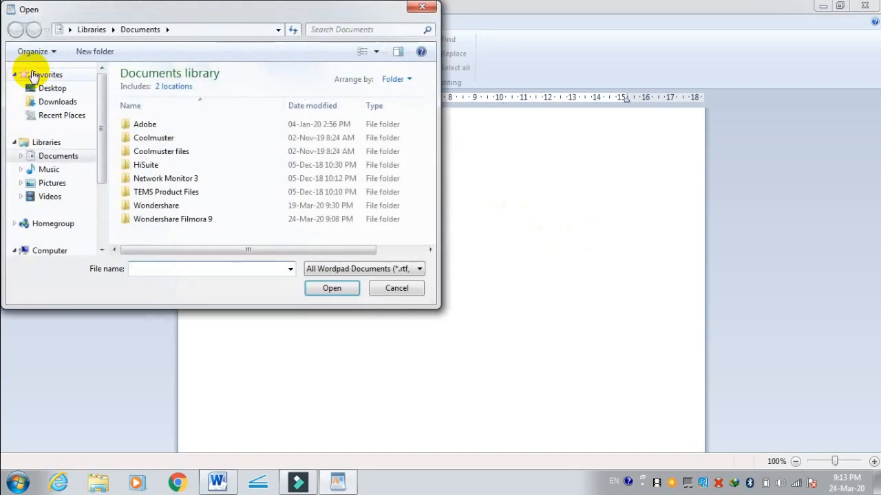
pyautogui.click(53, 89)
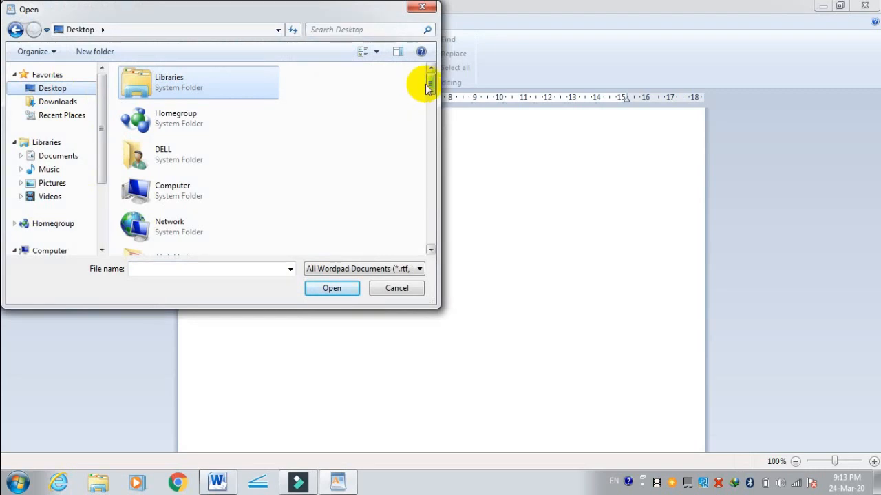
pyautogui.moveTo(430, 84); pyautogui.dragTo(427, 240)
pyautogui.doubleClick(194, 201)
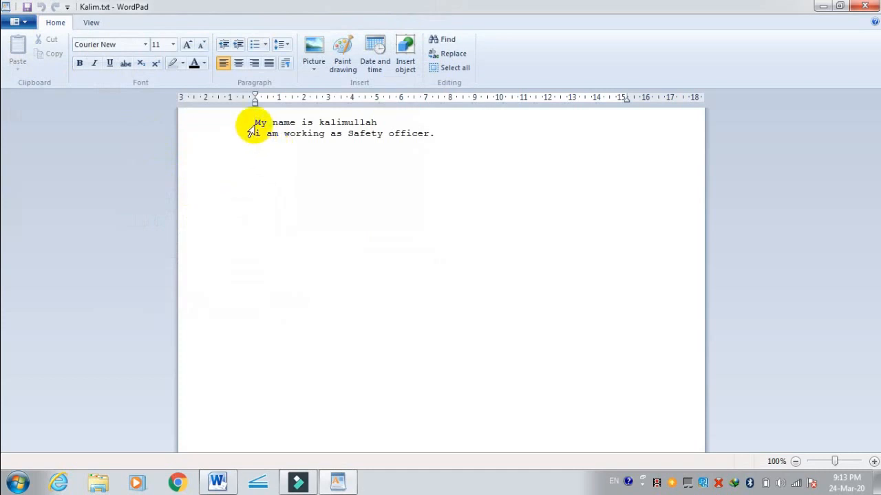
# Step: Save the document, and save it again with Save As as a Text Document (*.txt) on the Desktop, replacing the existing file
pyautogui.click(19, 21)
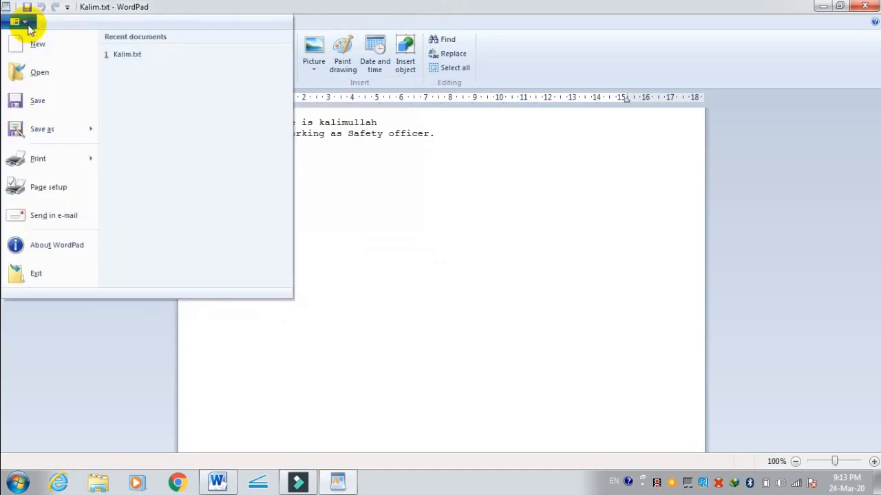
pyautogui.click(29, 102)
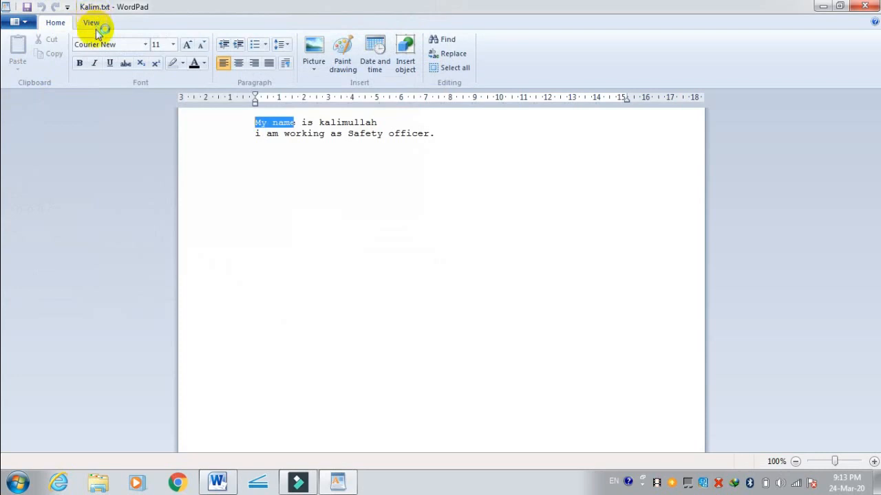
pyautogui.click(24, 23)
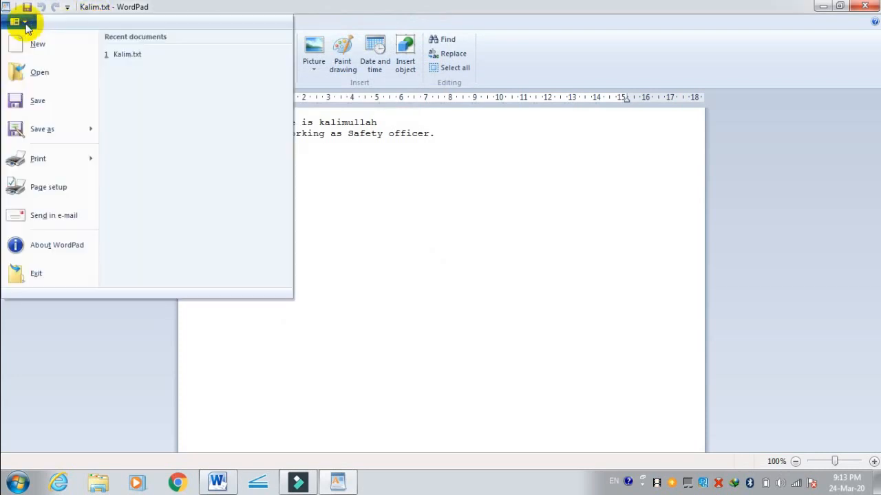
pyautogui.moveTo(49, 131)
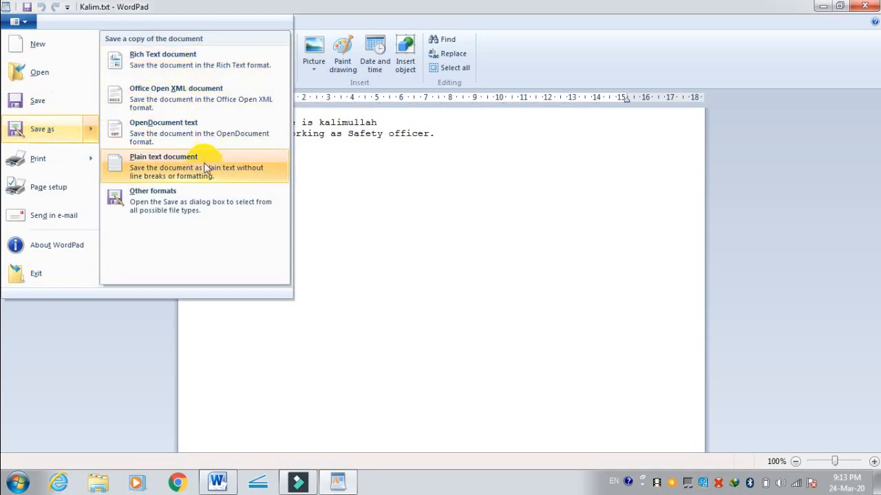
pyautogui.click(201, 206)
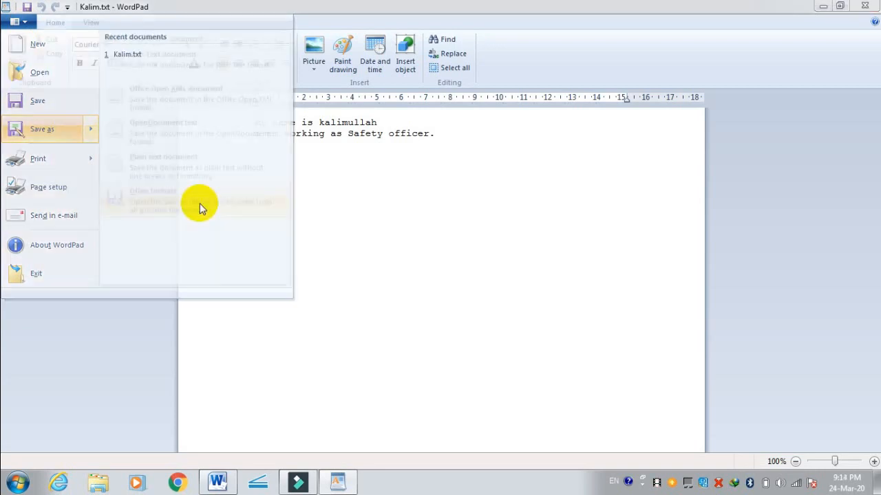
pyautogui.click(193, 265)
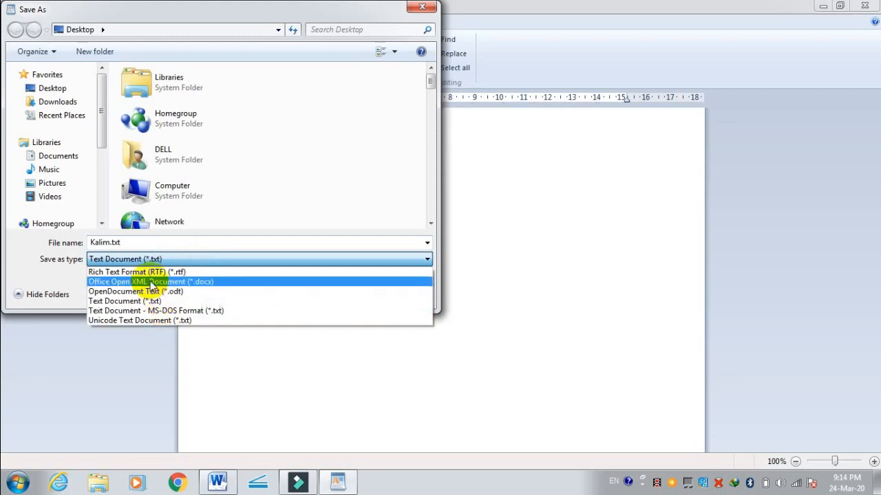
pyautogui.click(155, 243)
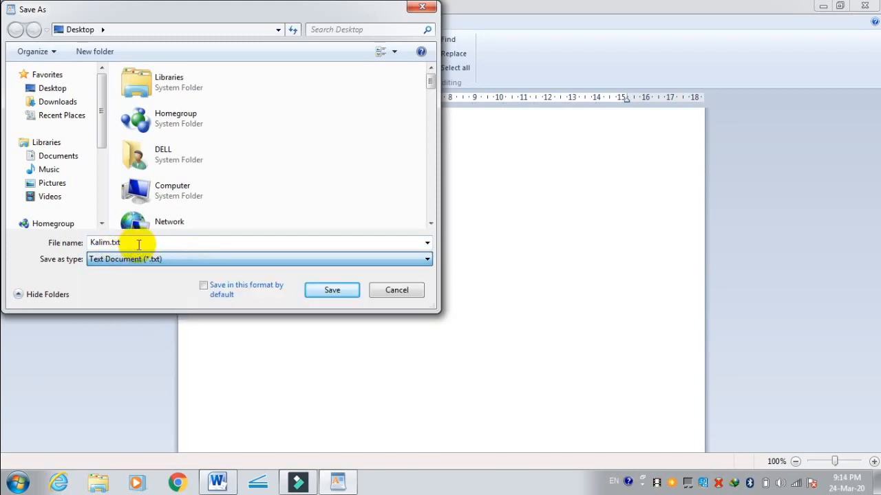
pyautogui.click(342, 290)
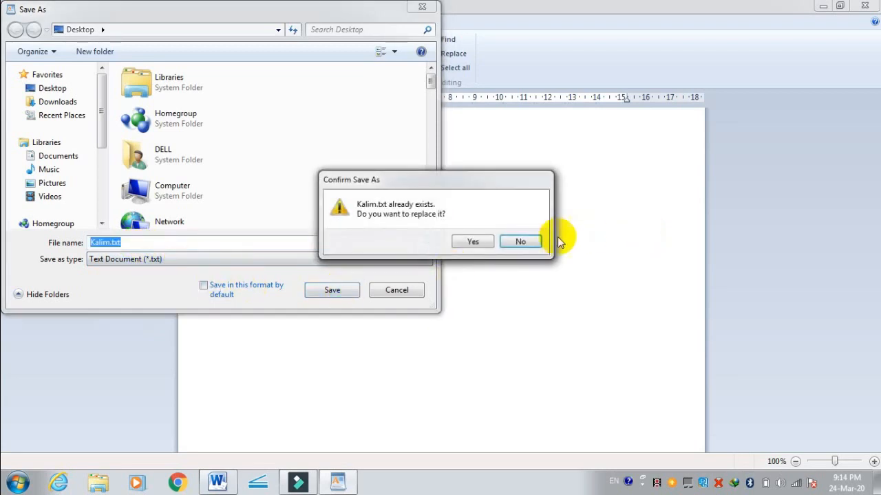
pyautogui.click(479, 242)
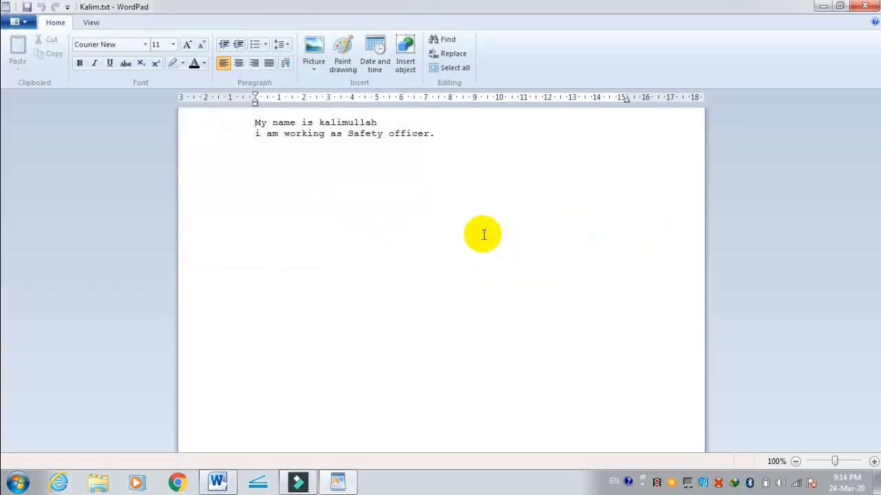
# Step: View the document in print preview, enlarge the page to 100%, and close the preview
pyautogui.click(20, 26)
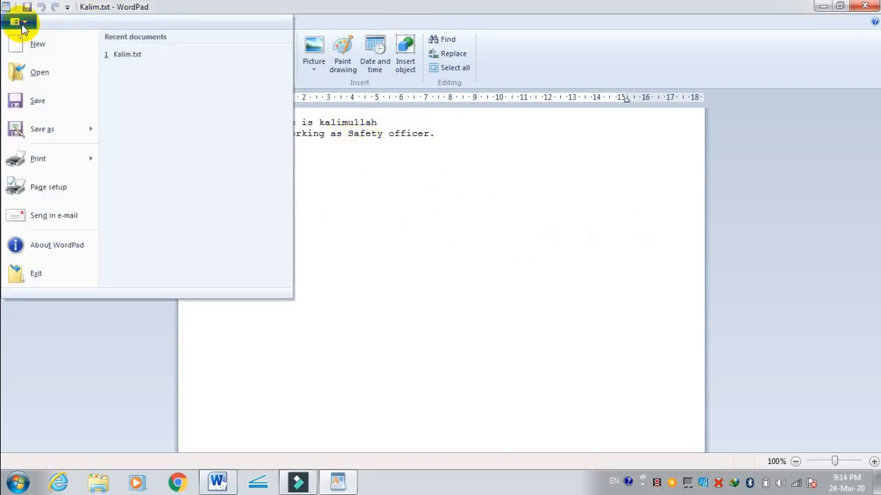
pyautogui.moveTo(43, 158)
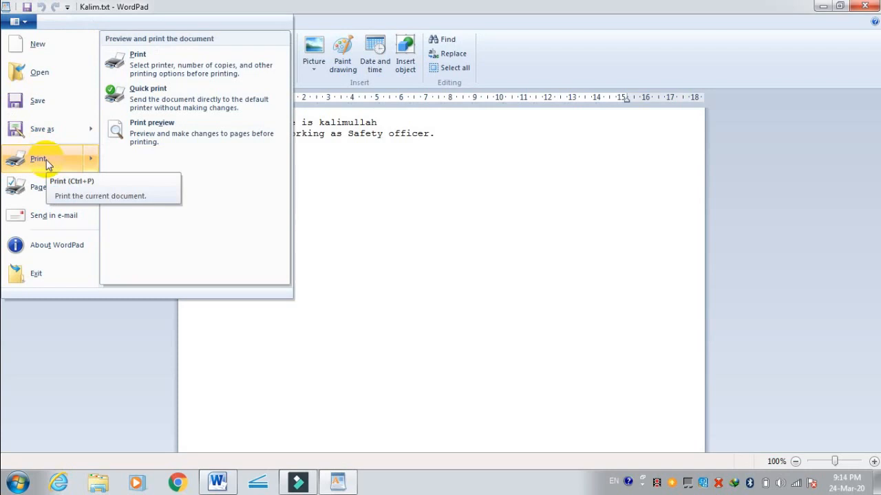
pyautogui.click(150, 132)
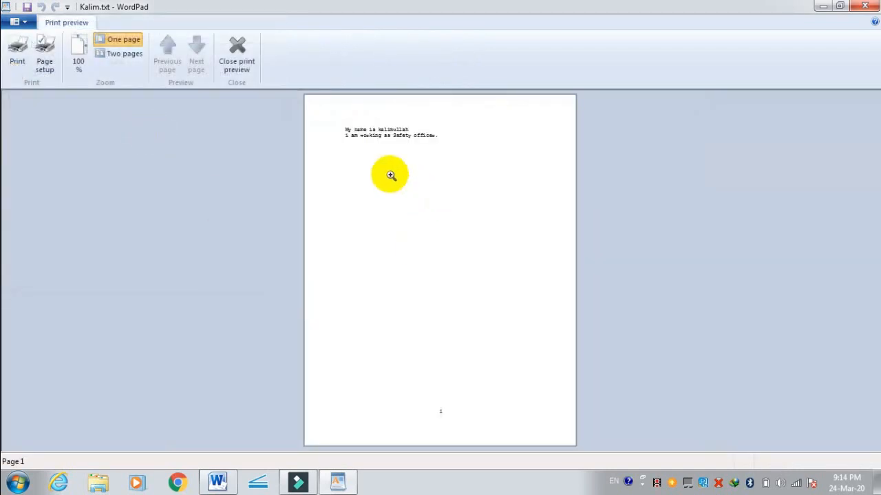
pyautogui.click(371, 145)
pyautogui.click(315, 141)
pyautogui.click(336, 135)
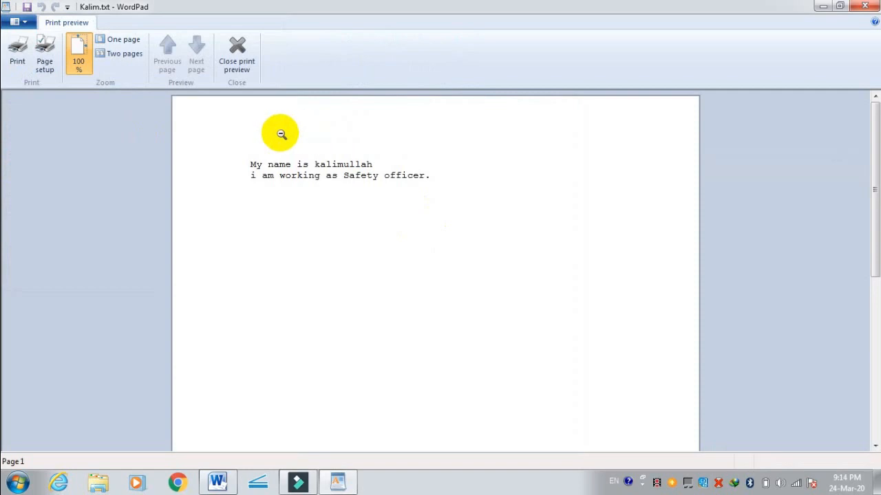
pyautogui.press('Escape')
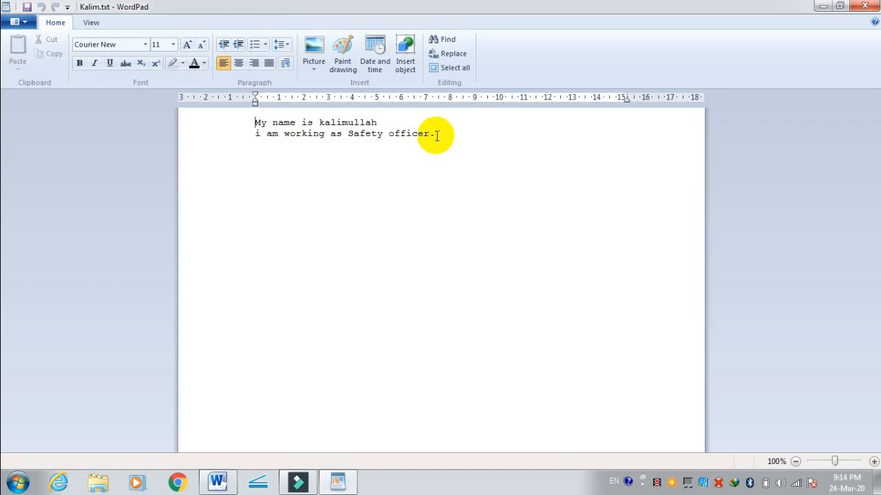
# Step: Try Legal paper and Landscape orientation in the page setup, and settle on A4 size with Portrait orientation
pyautogui.click(23, 22)
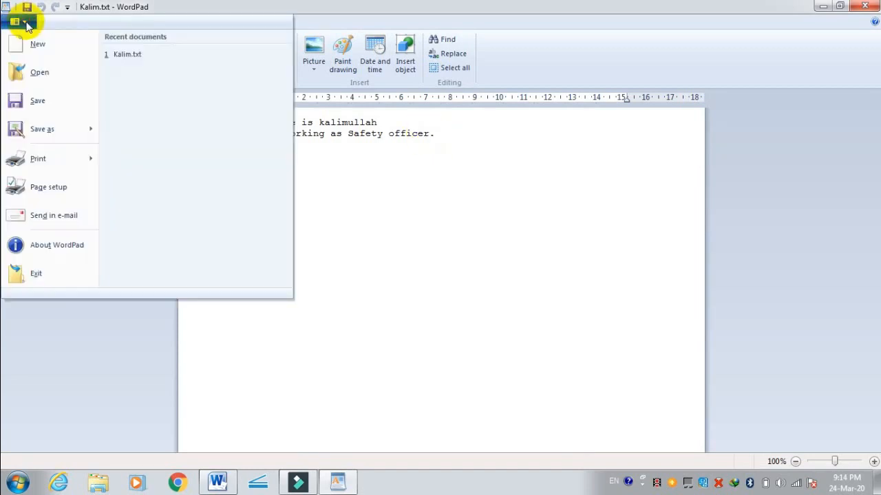
pyautogui.click(50, 192)
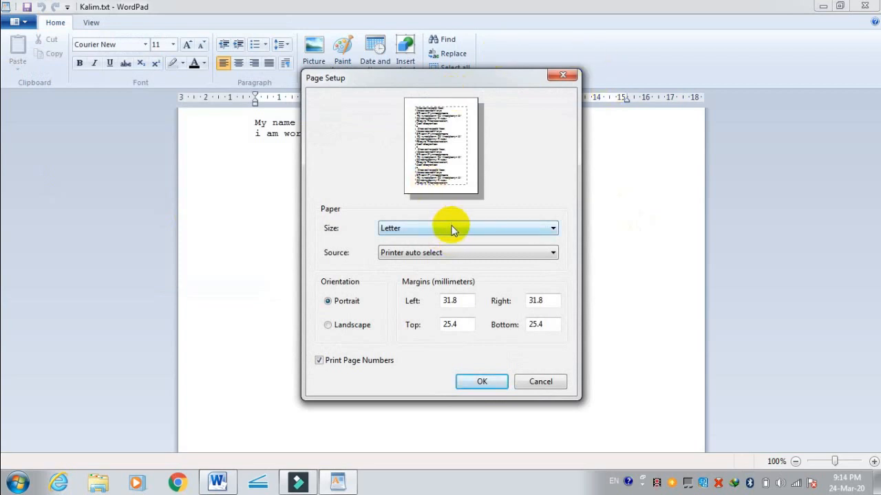
pyautogui.click(452, 229)
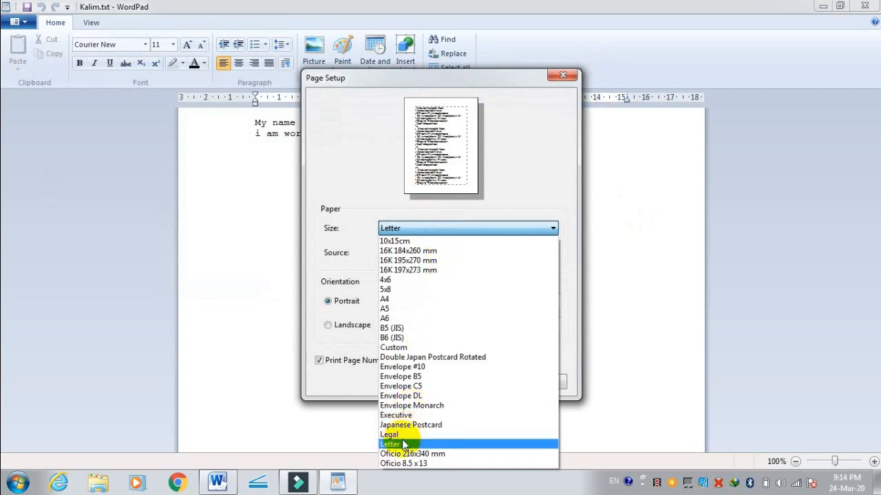
pyautogui.click(390, 434)
pyautogui.click(448, 227)
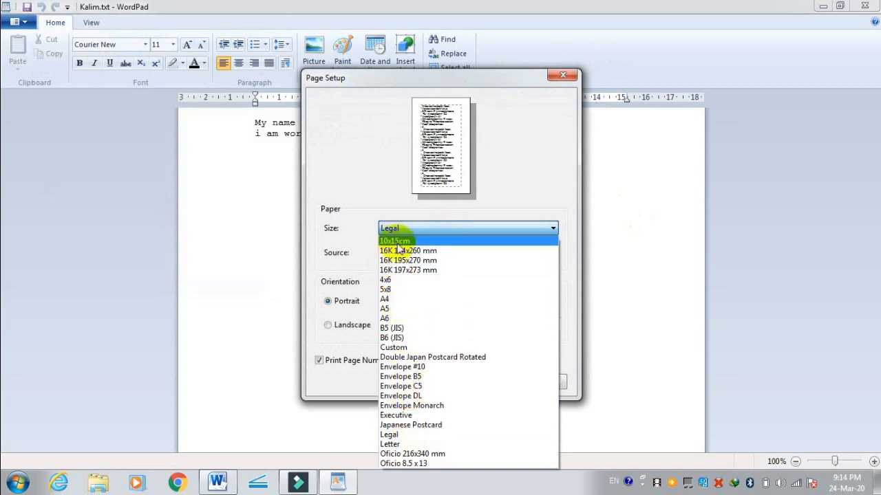
pyautogui.click(396, 300)
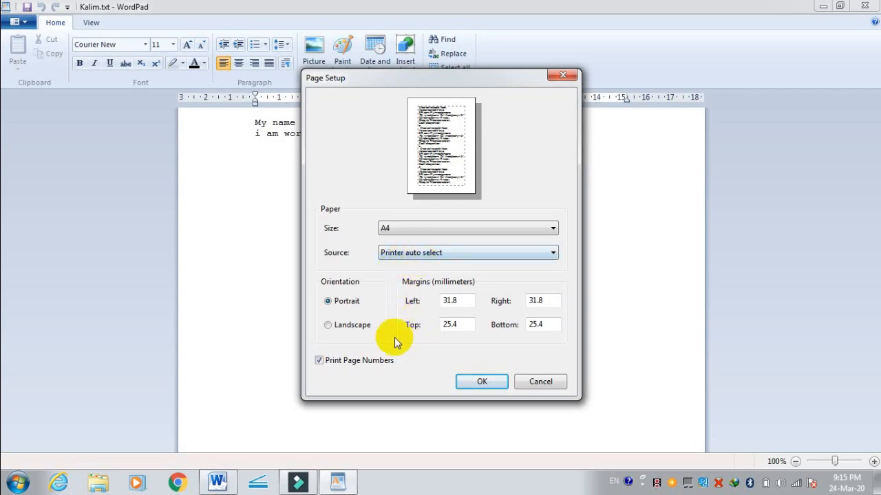
pyautogui.click(328, 326)
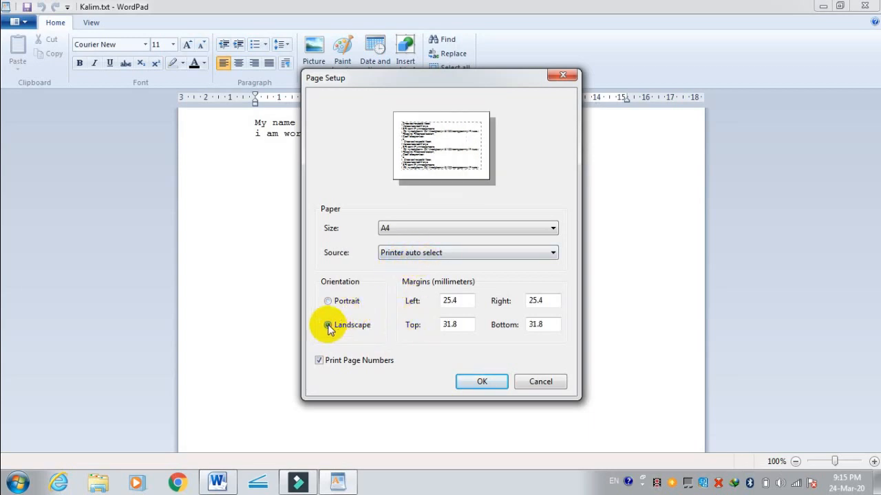
pyautogui.click(329, 303)
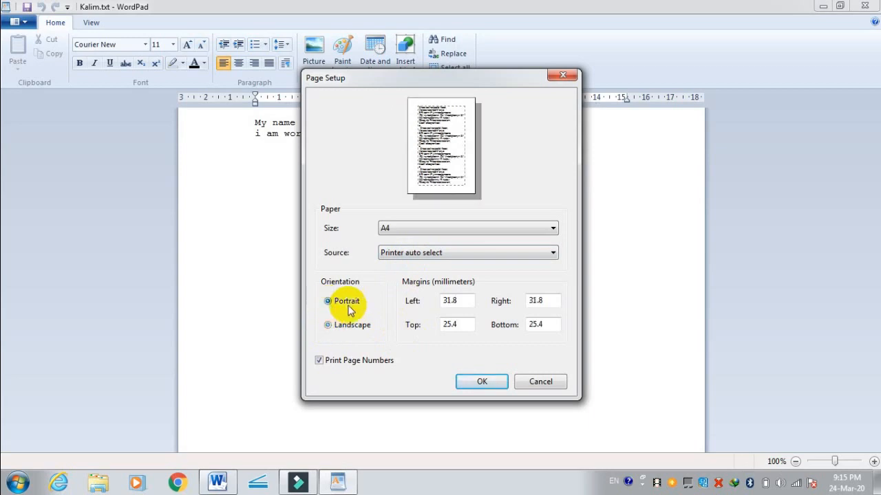
# Step: Set the left and right page margins to 0.75 mm and the top and bottom margins to 2.5 mm
pyautogui.click(459, 300)
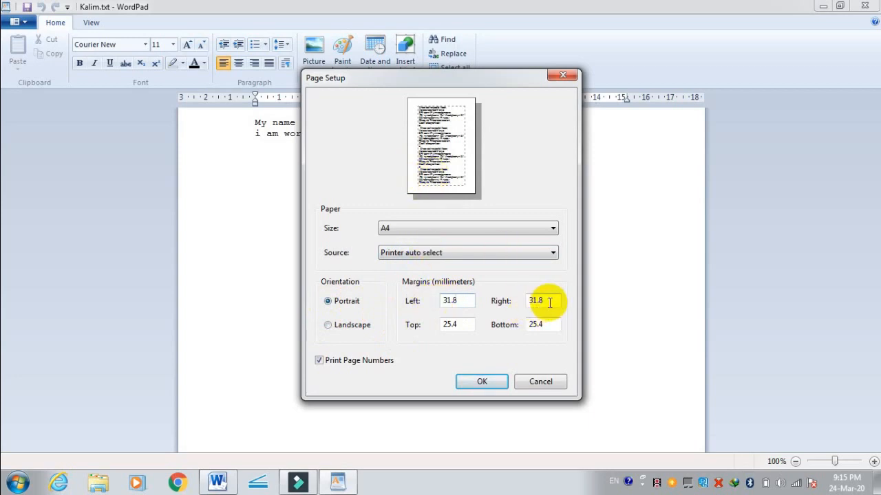
pyautogui.doubleClick(451, 299)
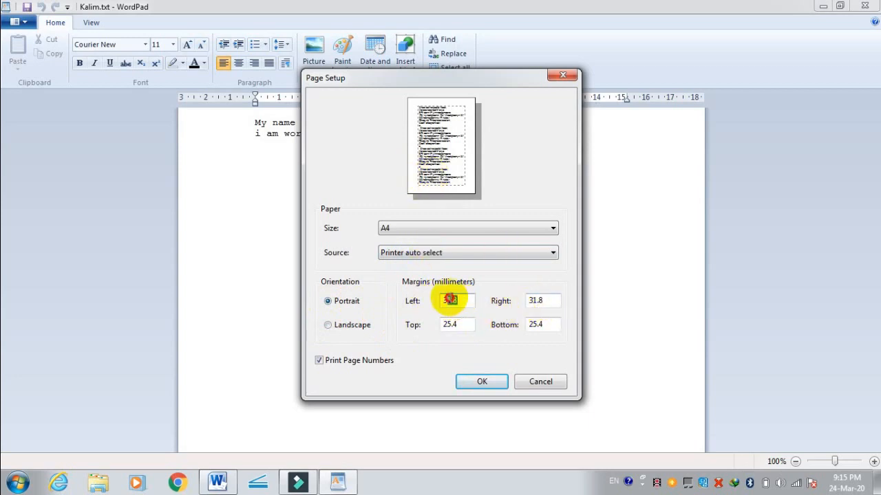
pyautogui.write('0.75')
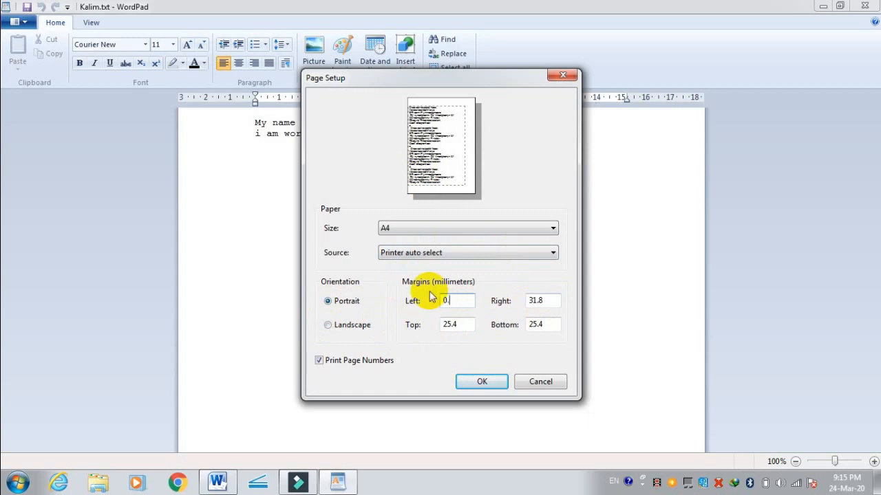
pyautogui.doubleClick(540, 300)
pyautogui.write('0.75')
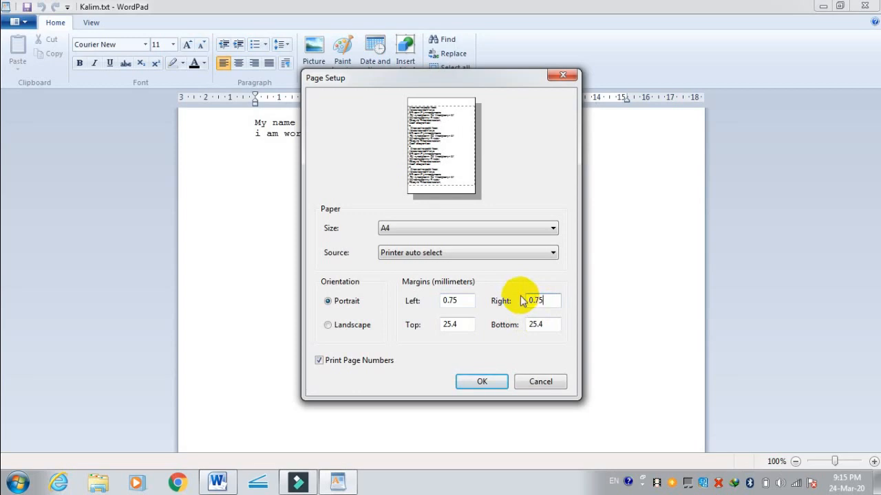
pyautogui.doubleClick(448, 324)
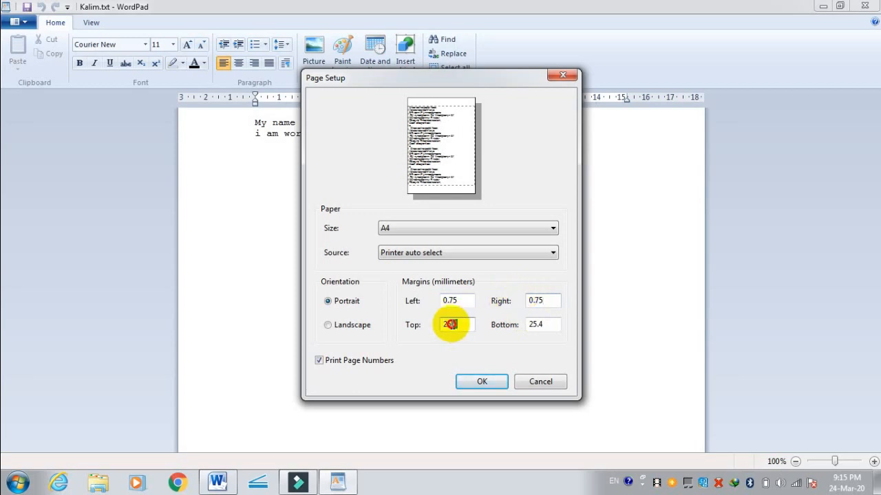
pyautogui.write('2')
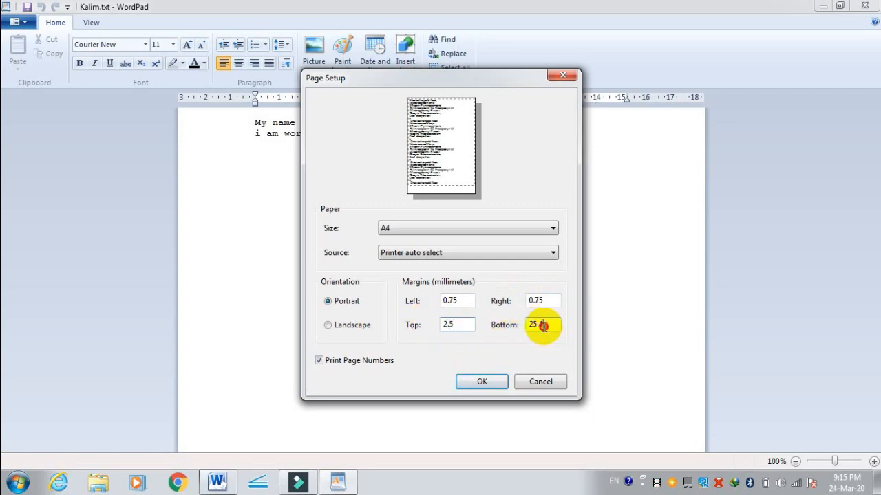
pyautogui.moveTo(543, 325); pyautogui.dragTo(523, 330)
pyautogui.write('2')
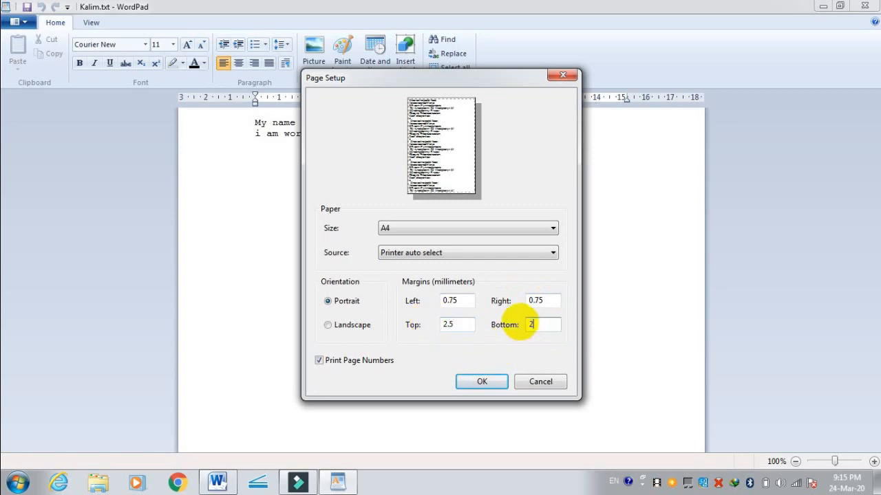
pyautogui.write('.5')
pyautogui.click(490, 382)
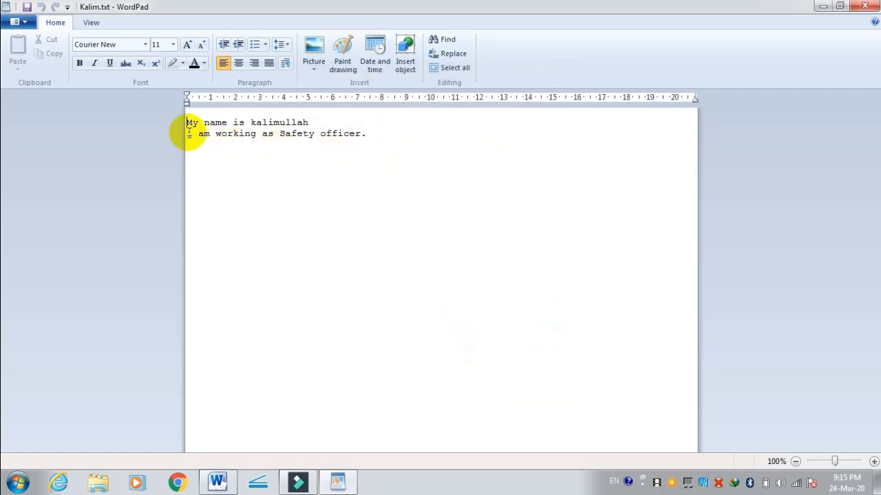
# Step: Try a slight left indent on the first line using the ruler, and undo the indent
pyautogui.moveTo(187, 107); pyautogui.dragTo(193, 103)
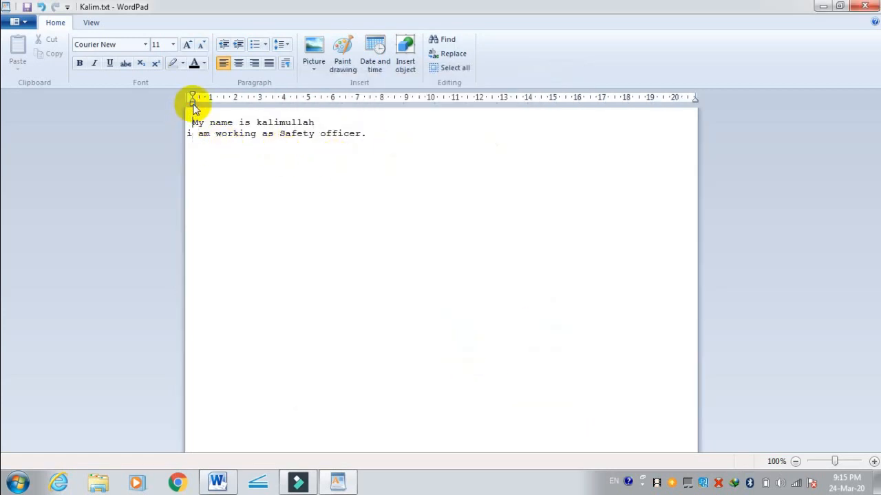
pyautogui.click(188, 137)
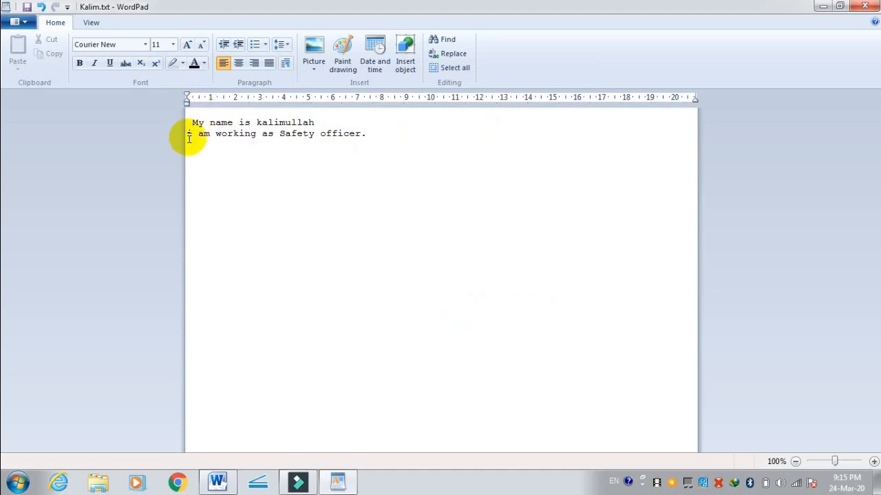
pyautogui.hotkey('ctrl', 'z')
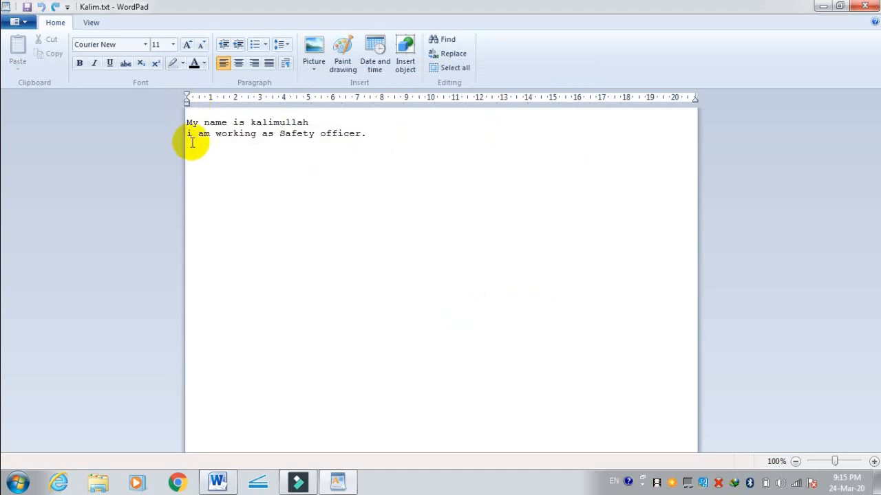
# Step: View the paper source options in the page setup, and set the left margin to 2.5 mm and the right margin to 5.5 mm
pyautogui.click(16, 21)
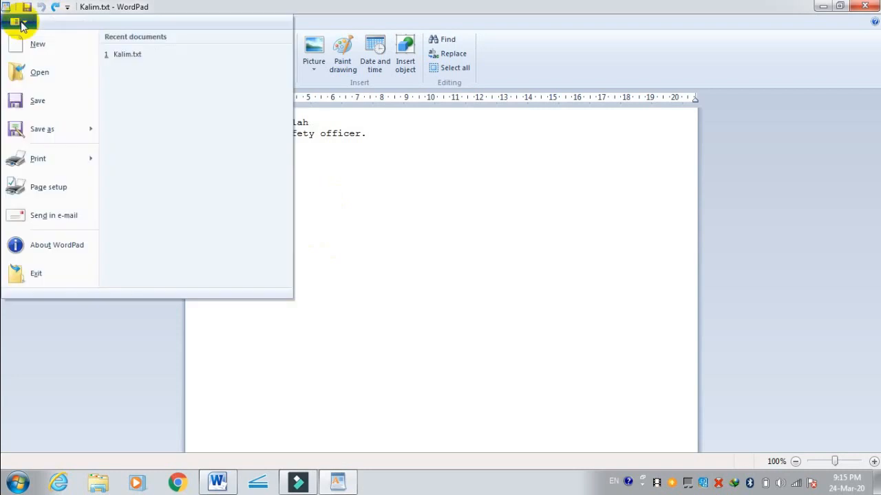
pyautogui.click(59, 190)
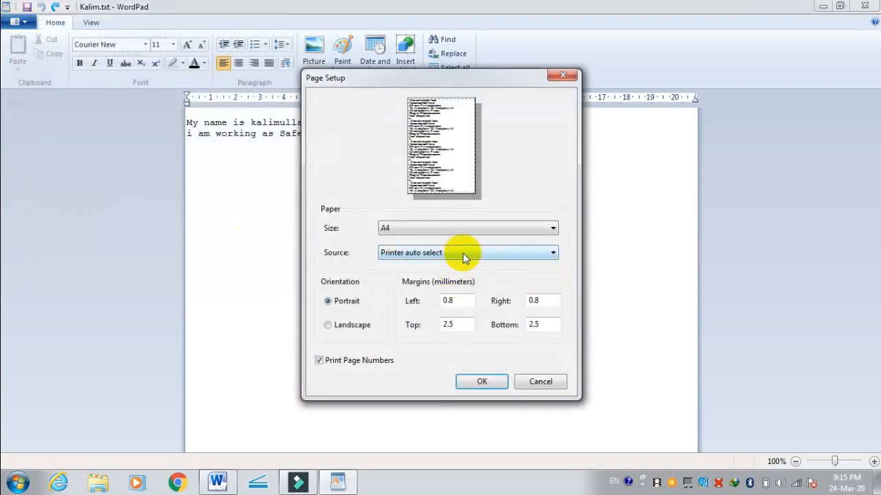
pyautogui.click(463, 256)
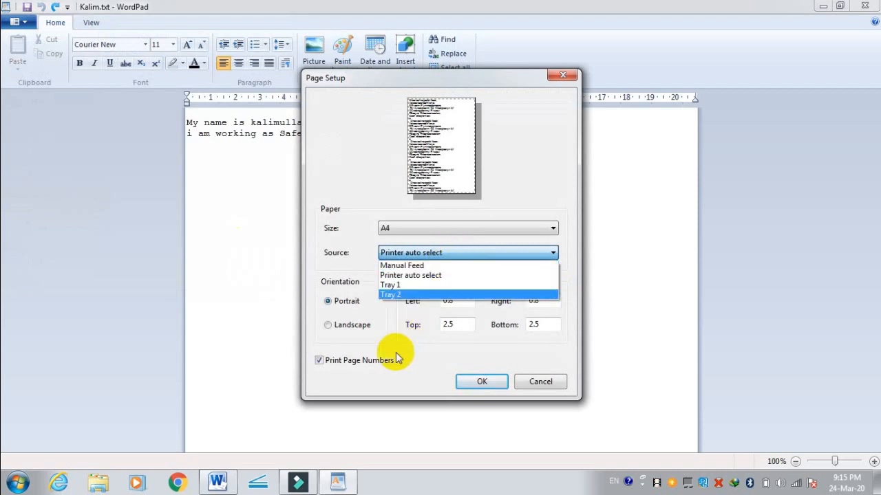
pyautogui.click(413, 364)
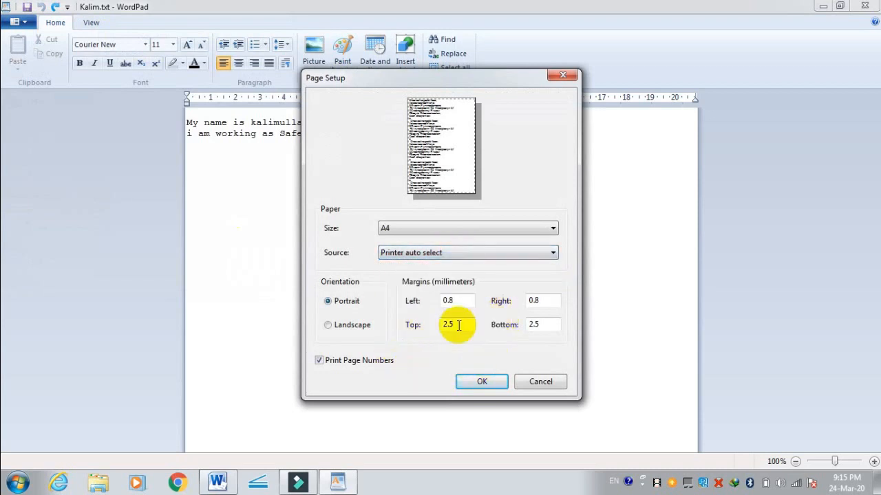
pyautogui.moveTo(455, 300); pyautogui.dragTo(414, 305)
pyautogui.write('2')
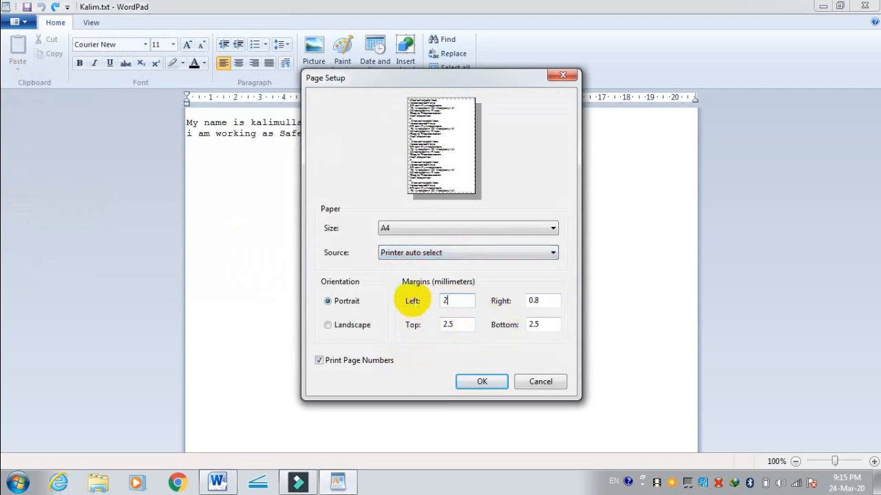
pyautogui.write('.5')
pyautogui.moveTo(546, 300); pyautogui.dragTo(524, 300)
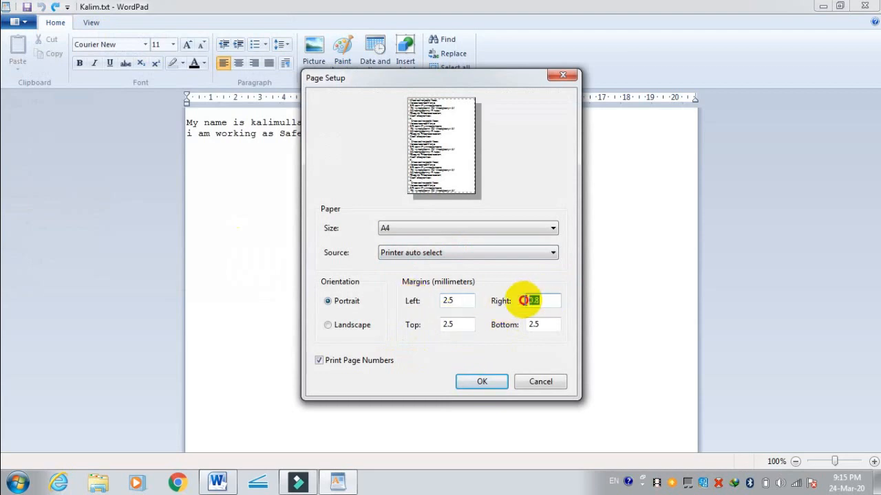
pyautogui.write('5.0')
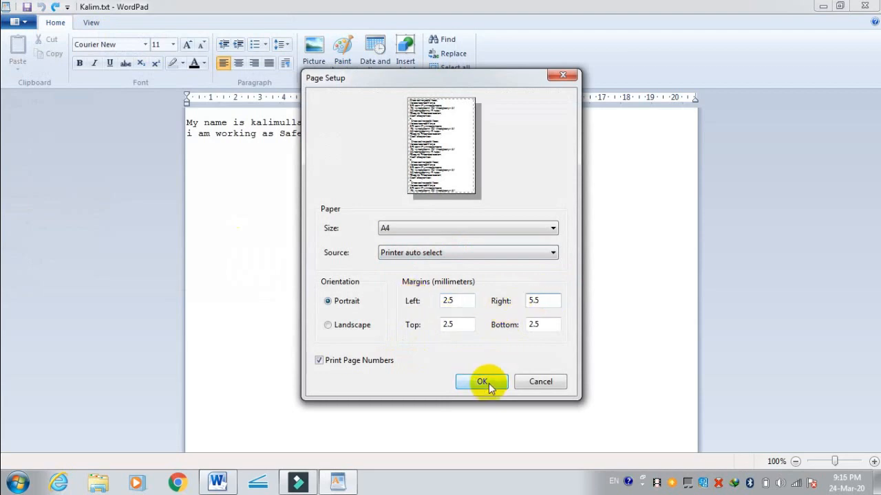
pyautogui.click(488, 383)
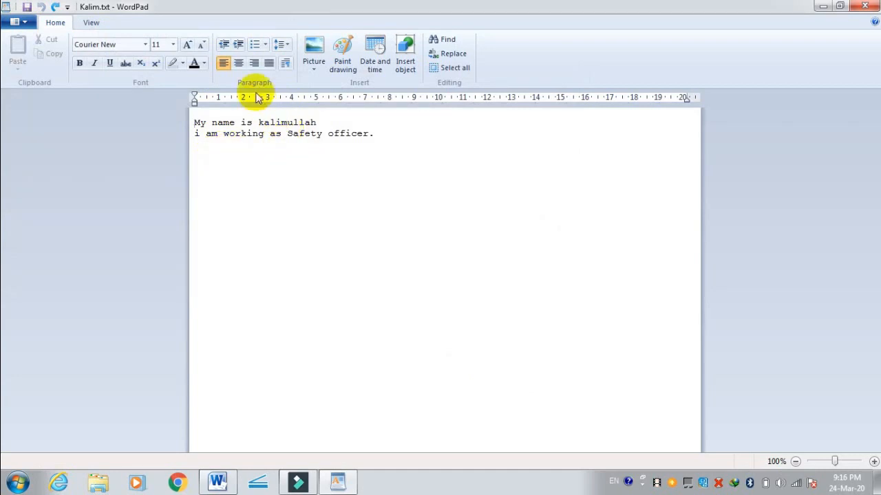
# Step: Indent the first line to about 1.5 cm on the ruler, and insert tabs before both lines so their starts align
pyautogui.moveTo(195, 103); pyautogui.dragTo(231, 116)
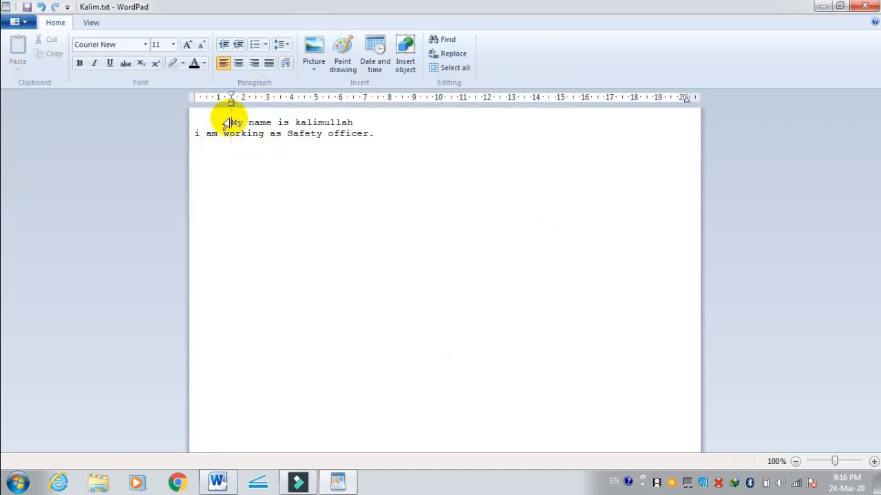
pyautogui.click(196, 134)
pyautogui.press('Tab')
pyautogui.press('Tab')
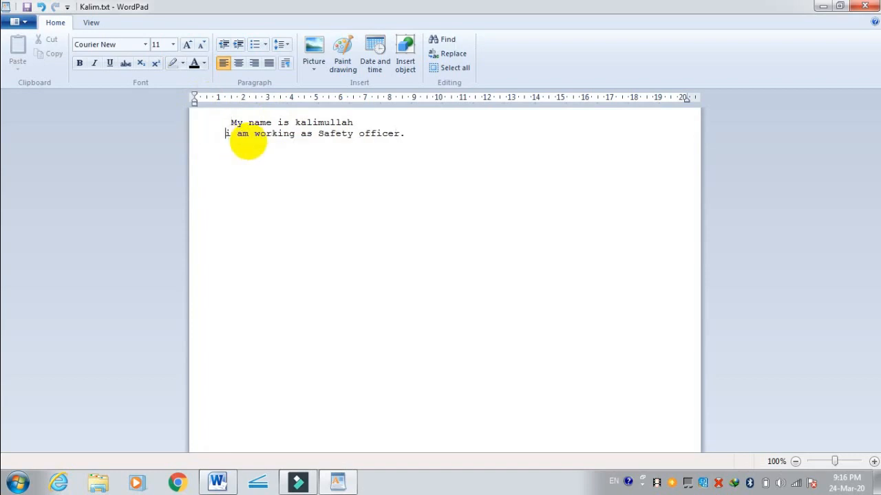
pyautogui.click(226, 124)
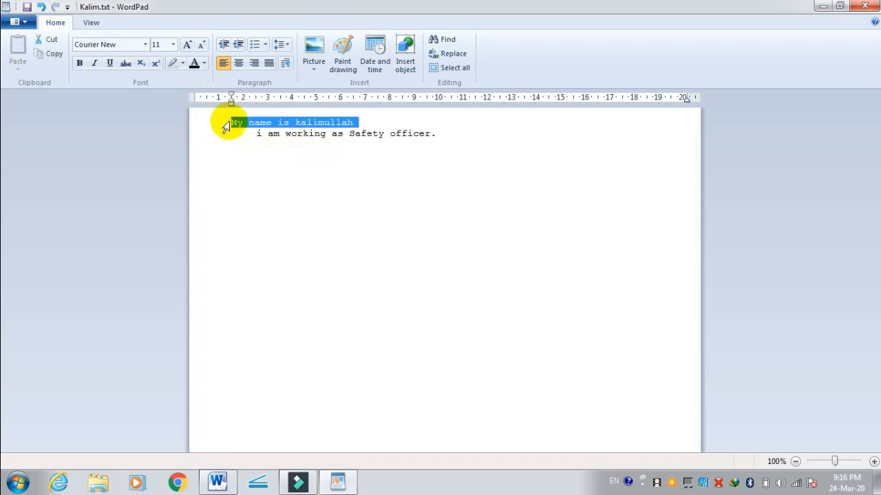
pyautogui.click(236, 123)
pyautogui.press('Tab')
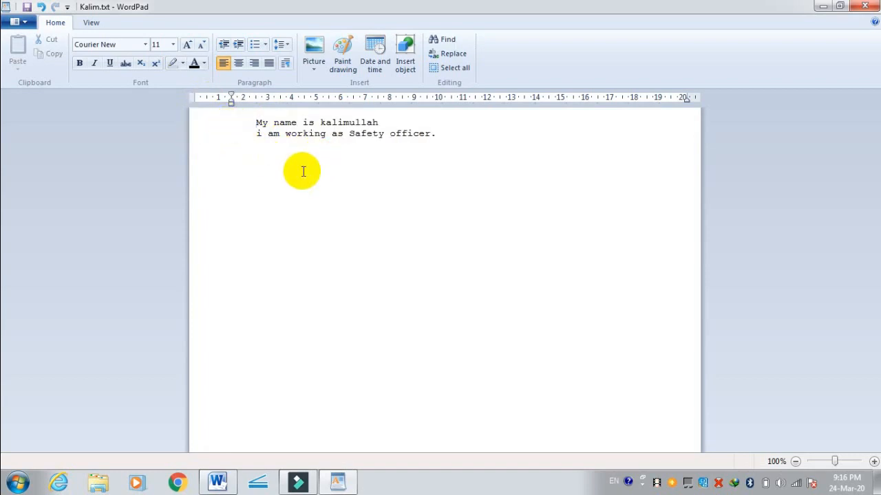
# Step: Insert several more tabs before the first line and before the second line to shift both farther to the right
pyautogui.press('Tab')
pyautogui.press('Tab')
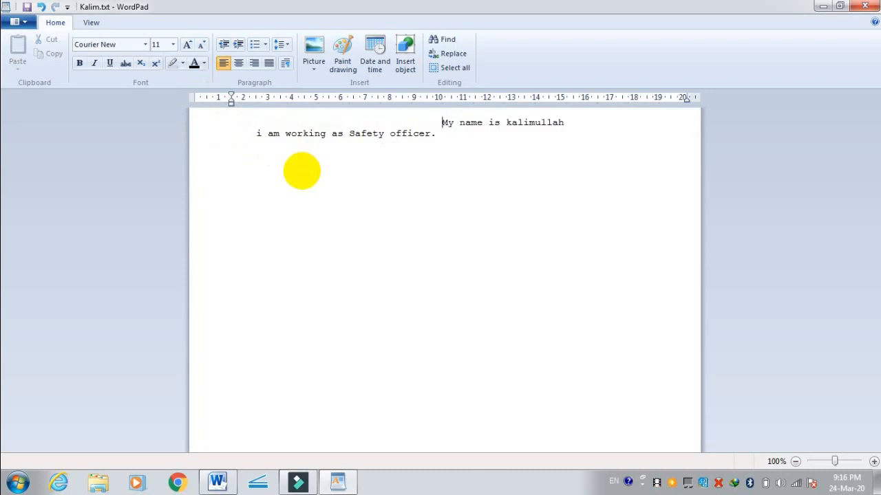
pyautogui.click(256, 135)
pyautogui.press('Tab')
pyautogui.press('Tab')
pyautogui.press('Tab')
pyautogui.press('Tab')
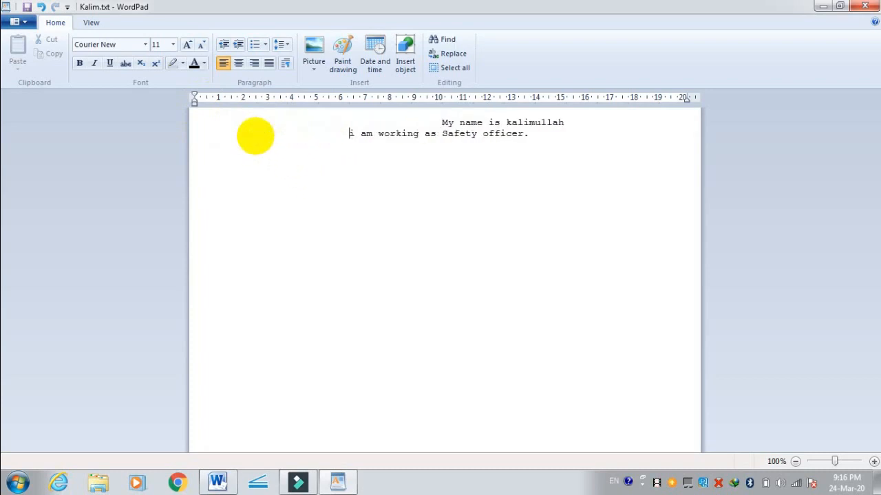
# Step: Delete the surplus tabs before both lines so that both start at about 4 cm on the ruler
pyautogui.click(381, 121)
pyautogui.press('BackSpace')
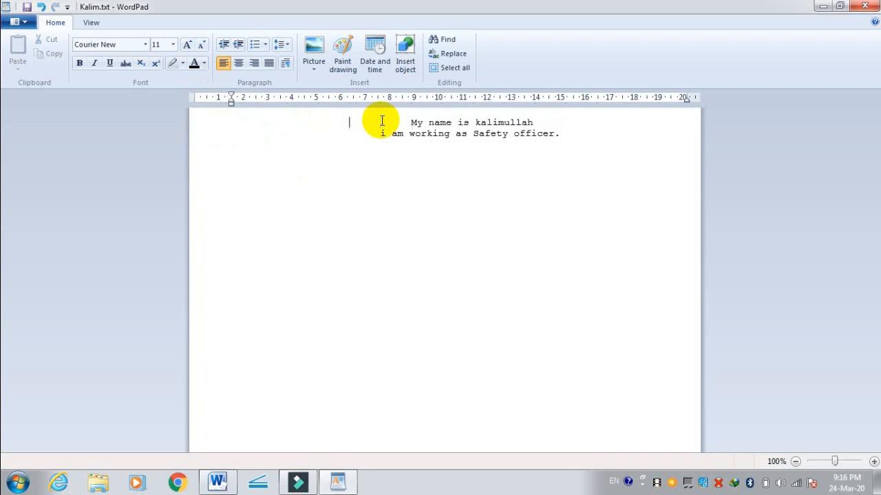
pyautogui.press('BackSpace')
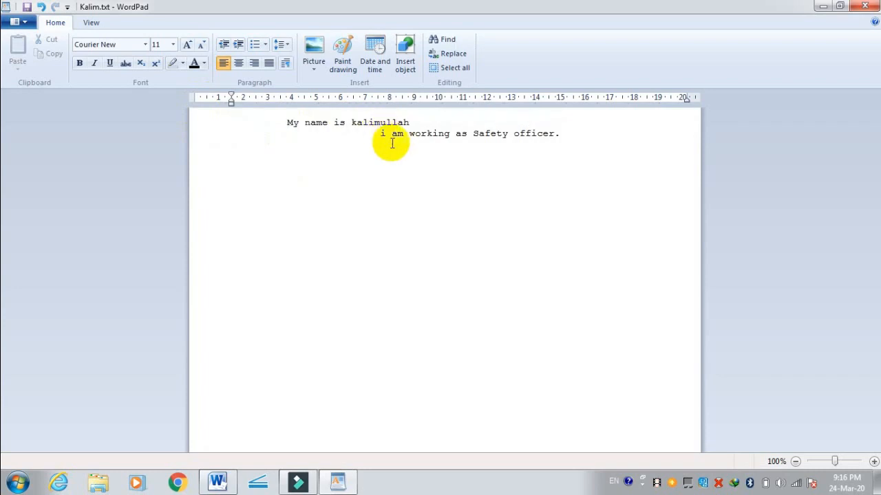
pyautogui.click(378, 134)
pyautogui.press('BackSpace')
pyautogui.press('BackSpace')
pyautogui.press('BackSpace')
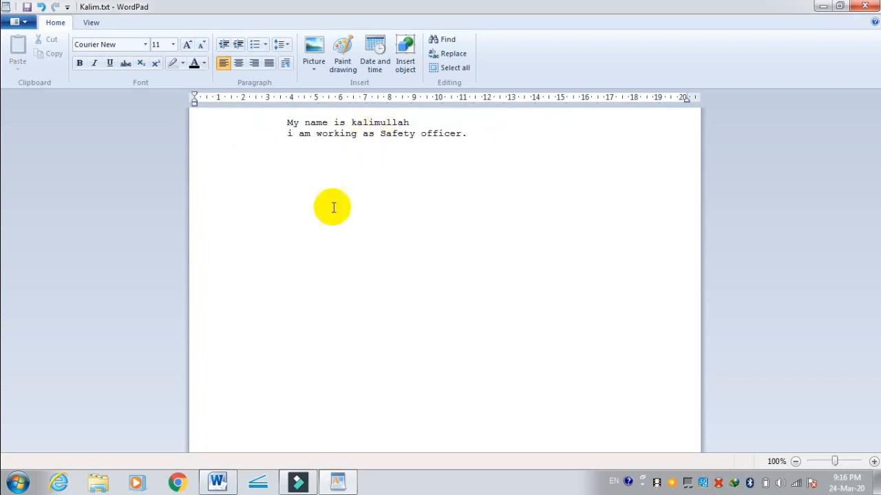
# Step: Try to send the document in an e-mail, accepting the Text-Only save format, and dismiss the resulting message
pyautogui.click(27, 31)
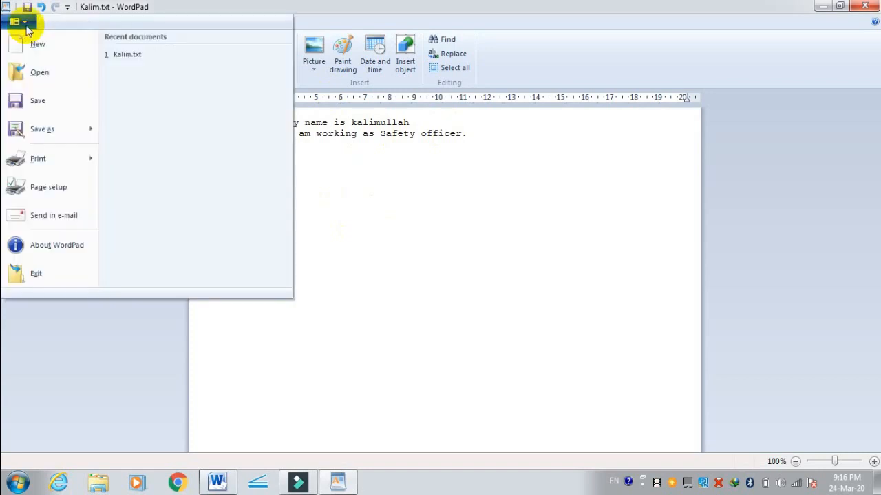
pyautogui.click(69, 216)
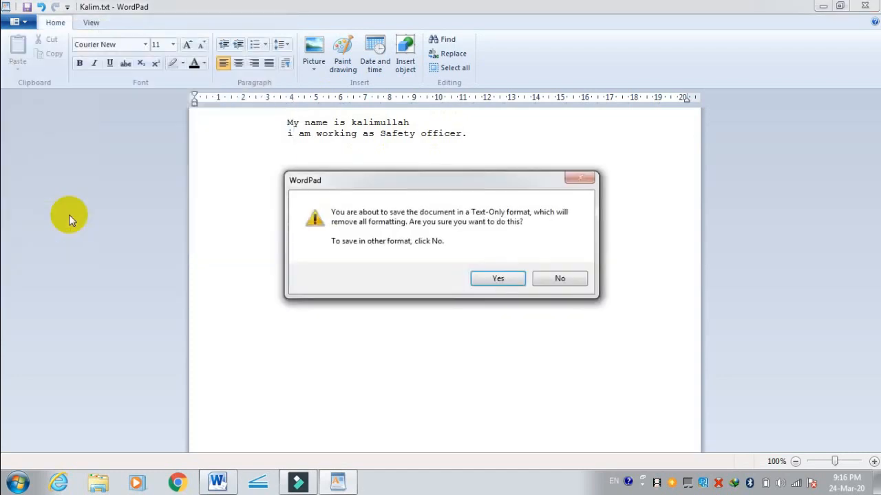
pyautogui.click(515, 285)
pyautogui.click(566, 296)
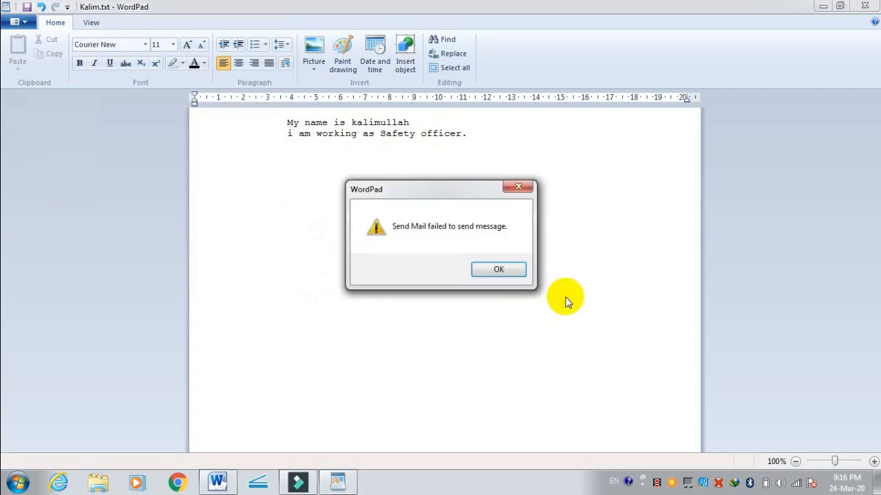
pyautogui.click(504, 271)
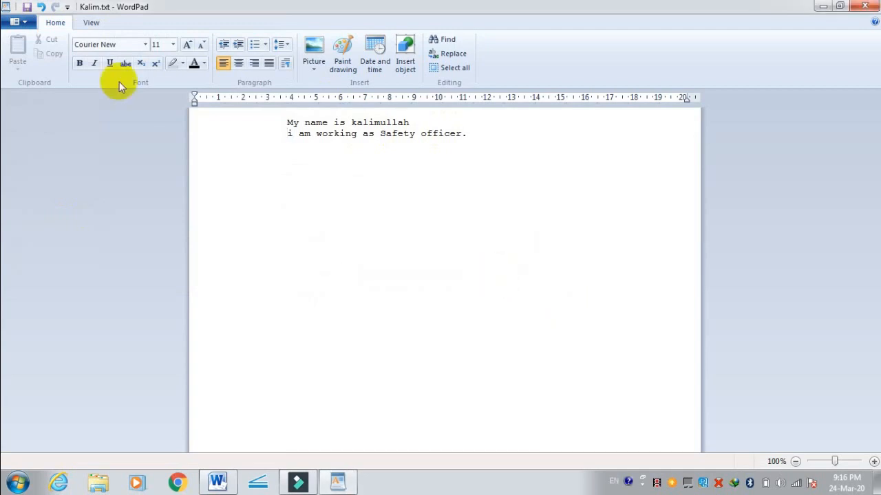
pyautogui.click(34, 24)
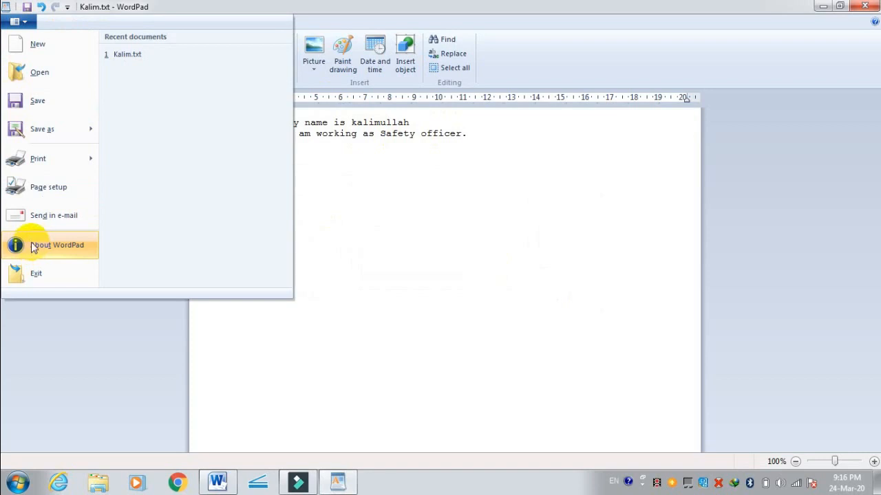
pyautogui.click(383, 328)
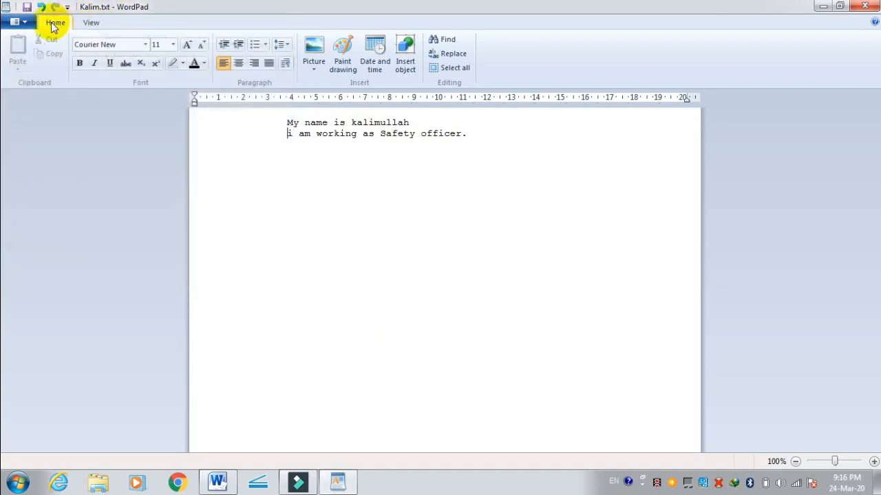
pyautogui.click(20, 21)
pyautogui.click(213, 372)
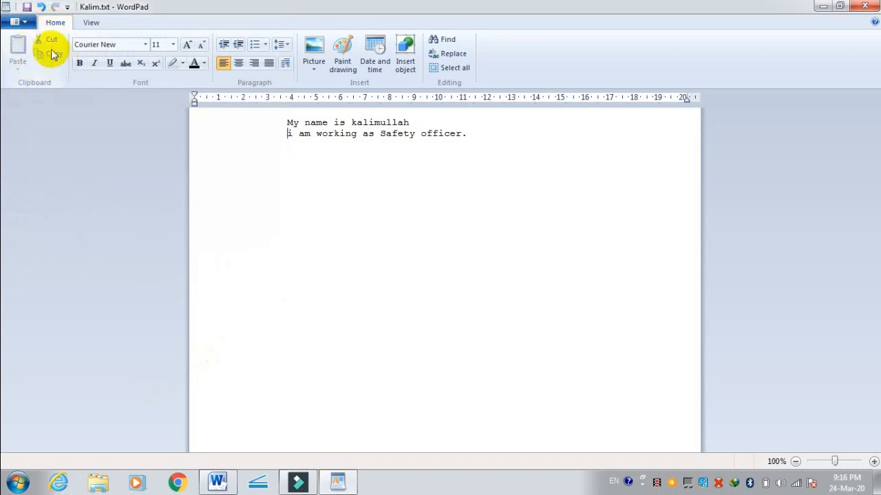
# Step: Move the sentence "i am working as Safety officer." several lines farther down by cutting and pasting it, starting at about 2.5 cm on the ruler
pyautogui.moveTo(470, 134); pyautogui.dragTo(283, 133)
pyautogui.hotkey('ctrl', 'c')
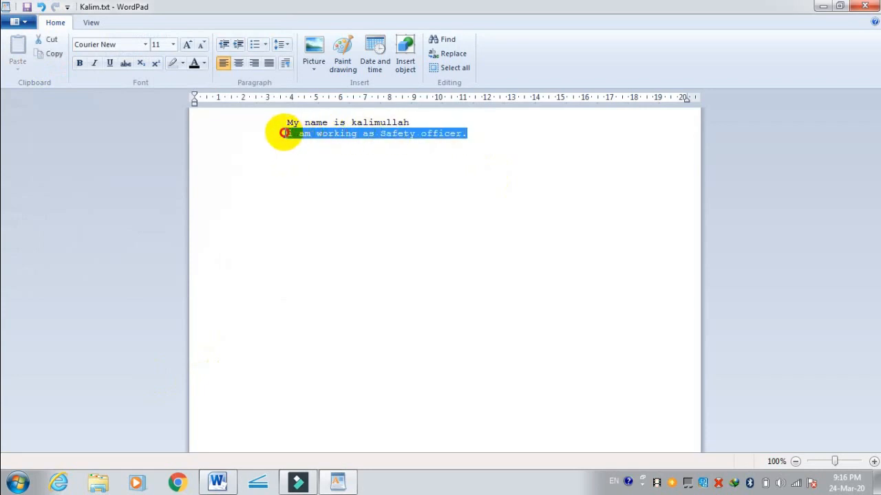
pyautogui.click(50, 41)
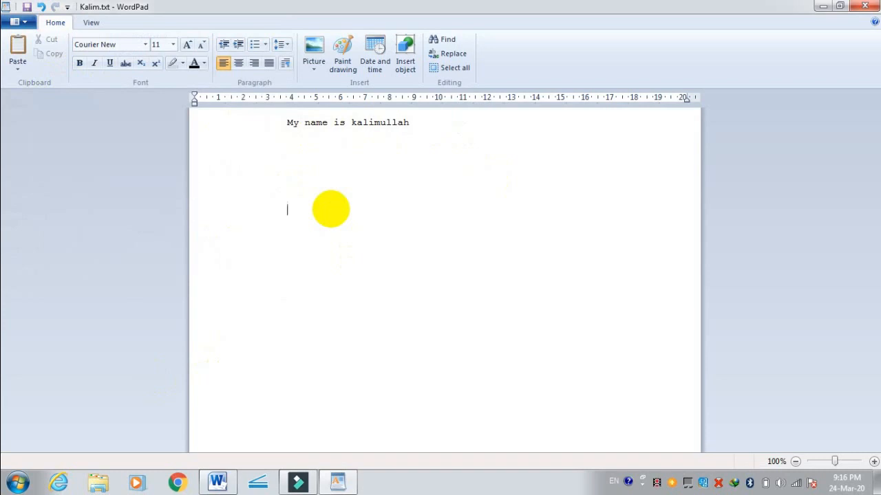
pyautogui.hotkey('ctrl', 'v')
pyautogui.click(20, 55)
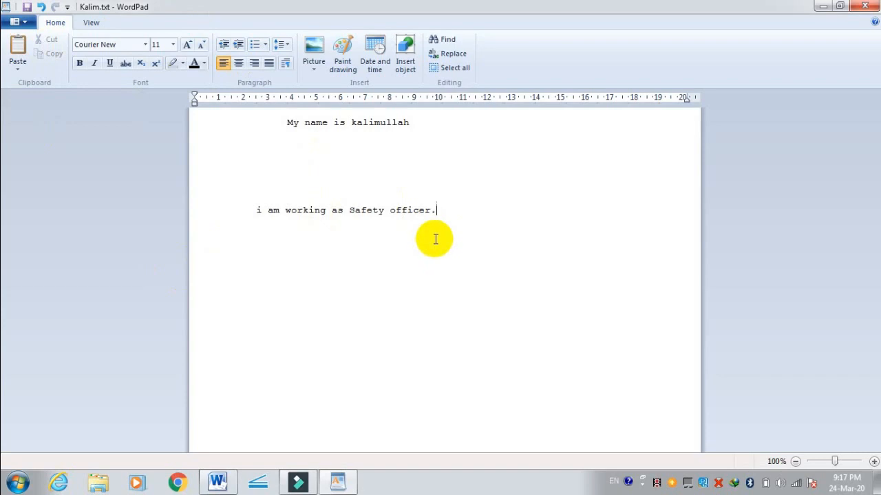
# Step: Copy the moved sentence "i am working as Safety officer." and paste a duplicate a few lines below it
pyautogui.click(448, 217)
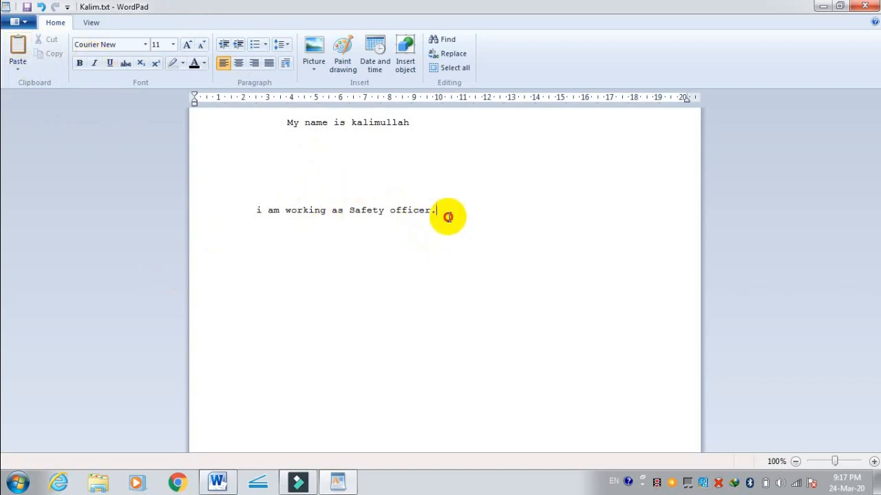
pyautogui.moveTo(448, 217); pyautogui.dragTo(260, 212)
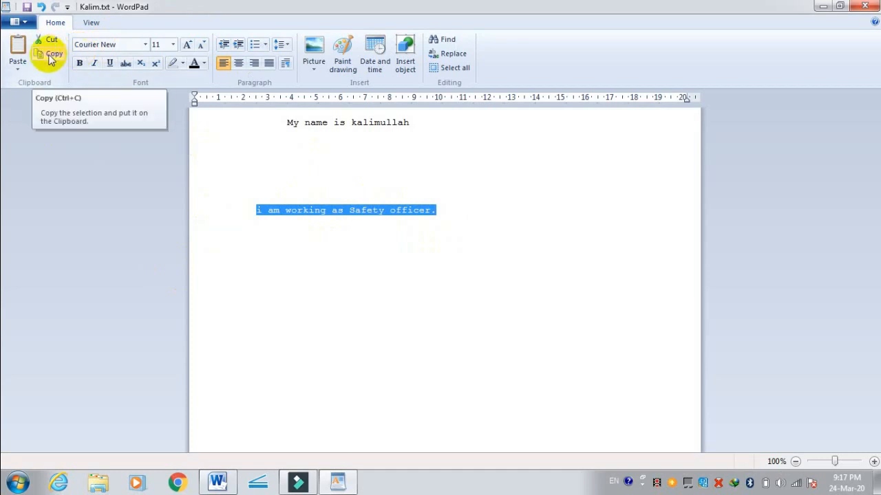
pyautogui.click(51, 55)
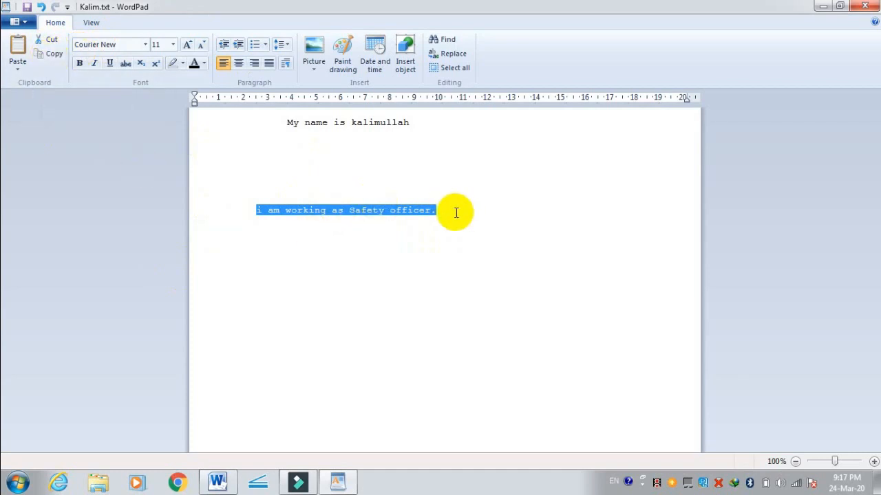
pyautogui.click(456, 212)
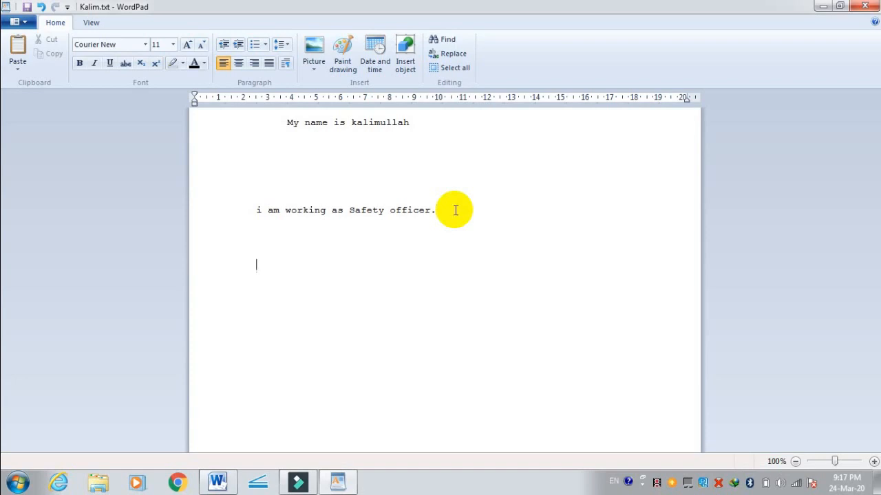
pyautogui.click(16, 48)
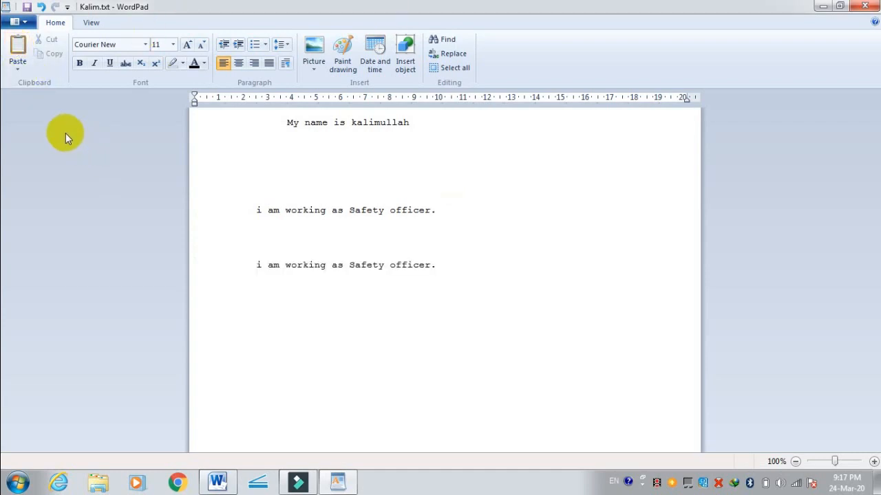
pyautogui.click(25, 24)
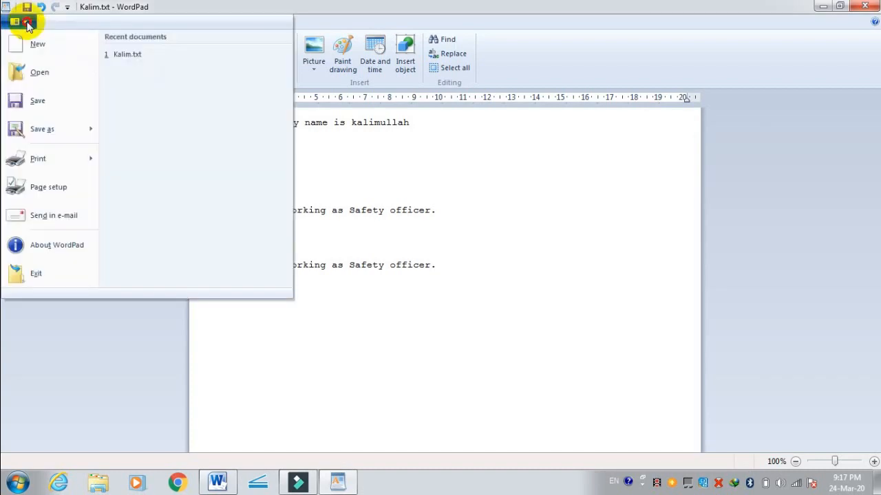
pyautogui.click(25, 24)
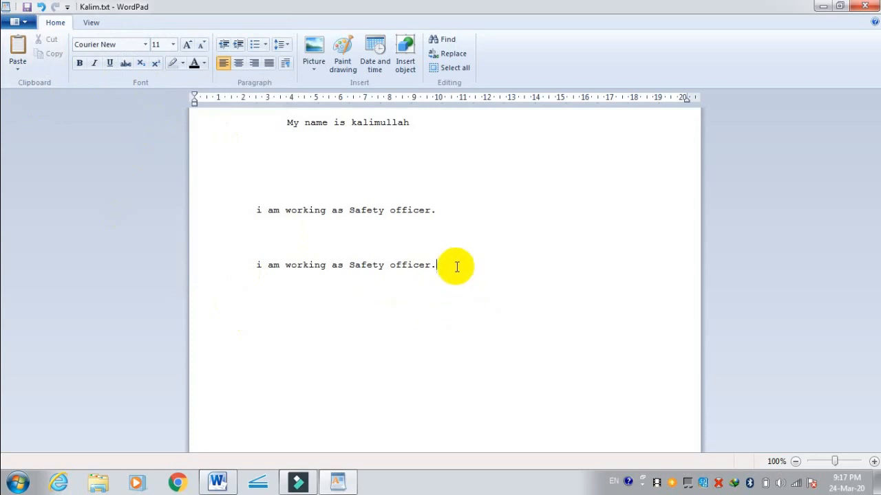
# Step: Preview other fonts on the duplicated bottom sentence without applying any, and set its font size to 36
pyautogui.moveTo(456, 265); pyautogui.dragTo(265, 266)
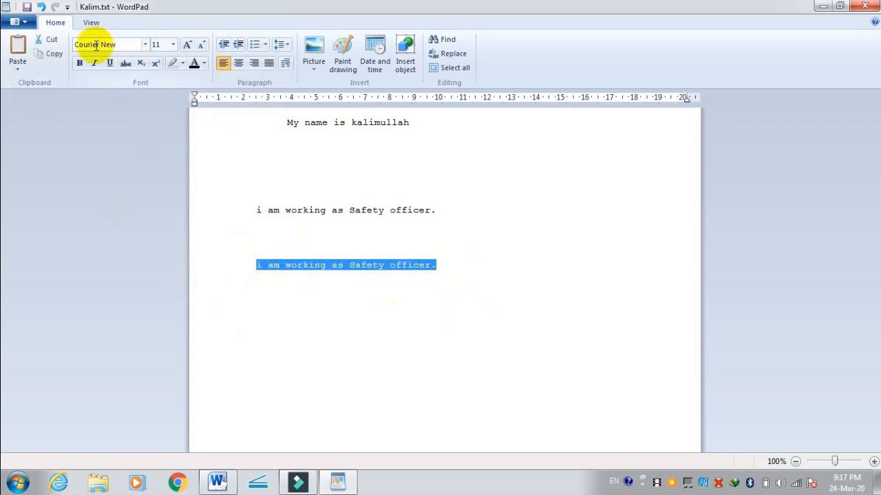
pyautogui.click(144, 47)
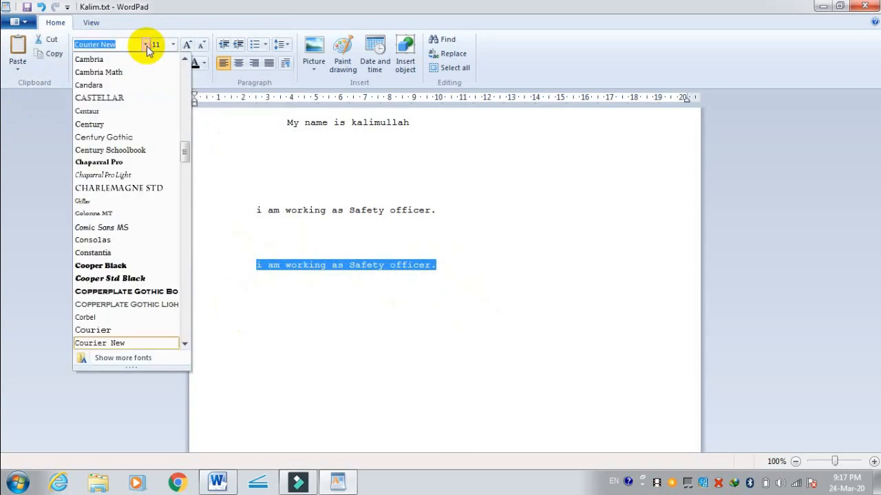
pyautogui.scroll(4, 164, 204)
pyautogui.scroll(12, 164, 204)
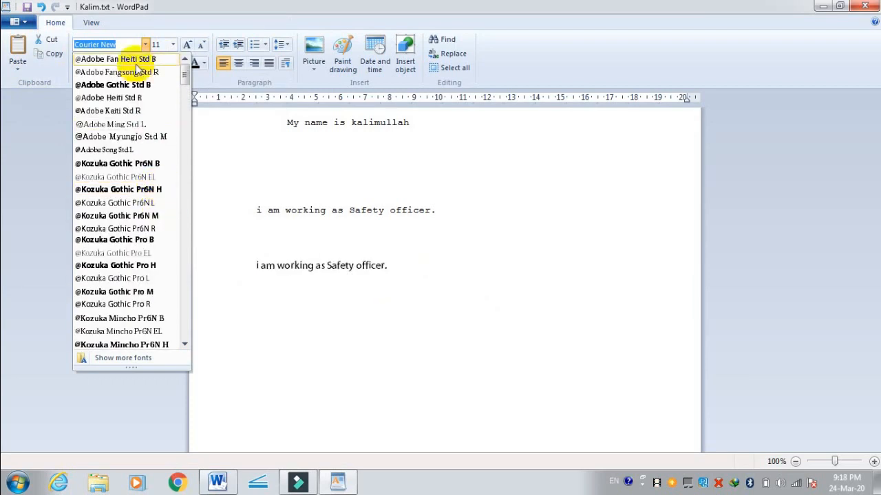
pyautogui.click(230, 227)
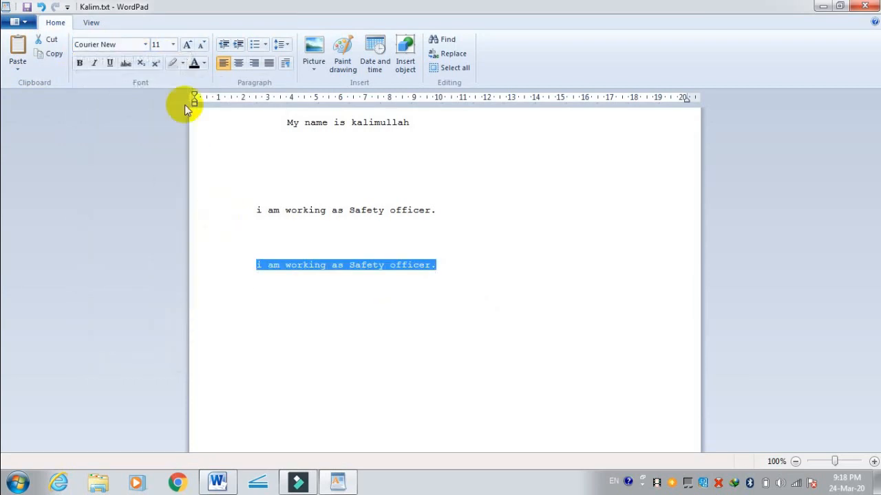
pyautogui.click(173, 45)
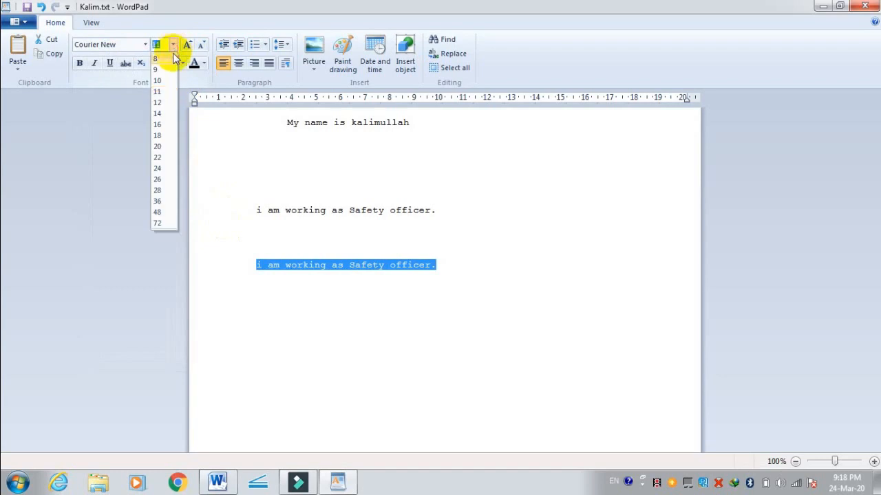
pyautogui.click(166, 199)
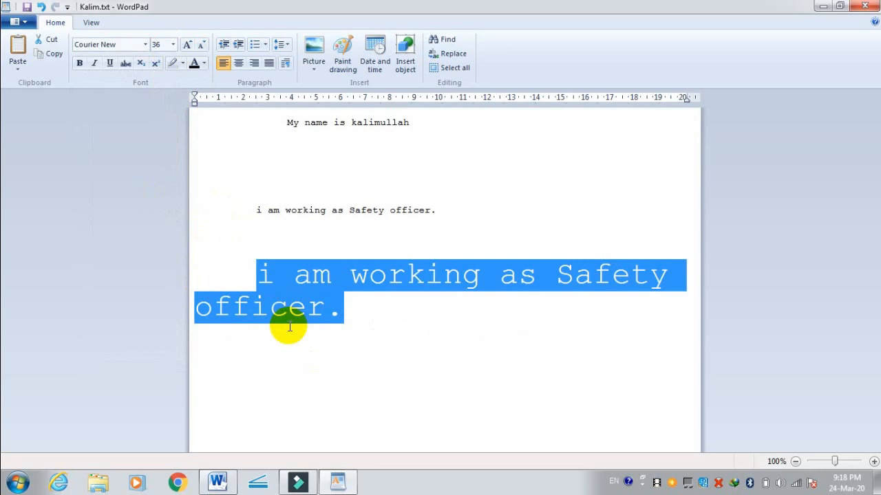
# Step: Set the page orientation to Landscape in the page setup
pyautogui.click(17, 21)
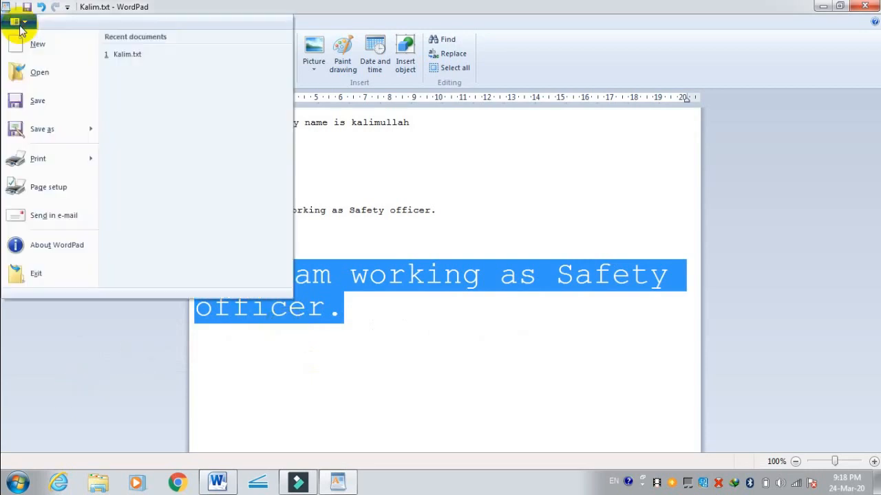
pyautogui.click(43, 192)
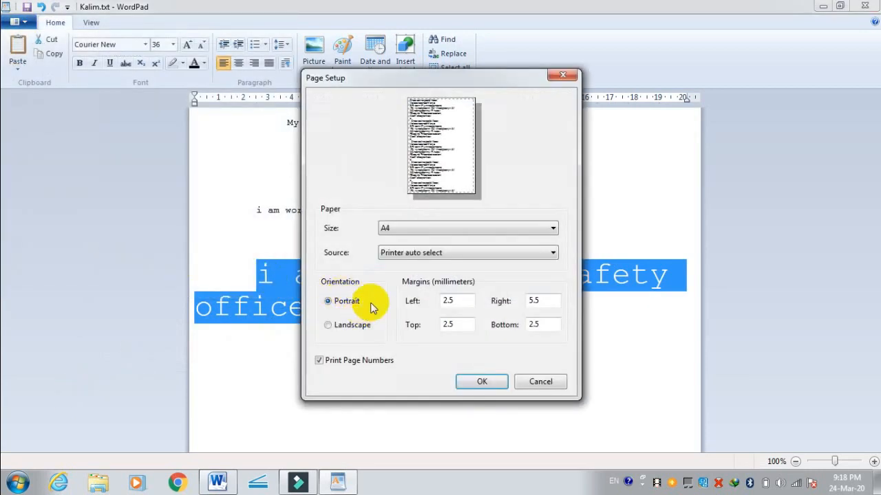
pyautogui.click(344, 325)
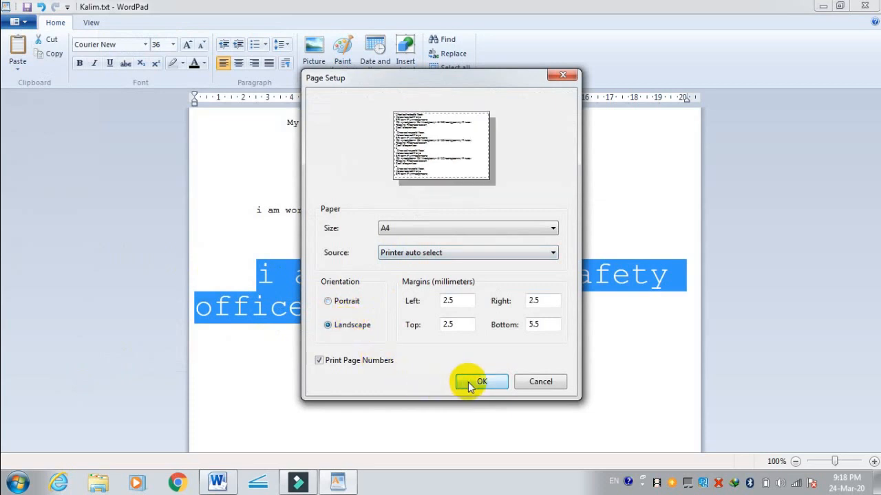
pyautogui.click(480, 380)
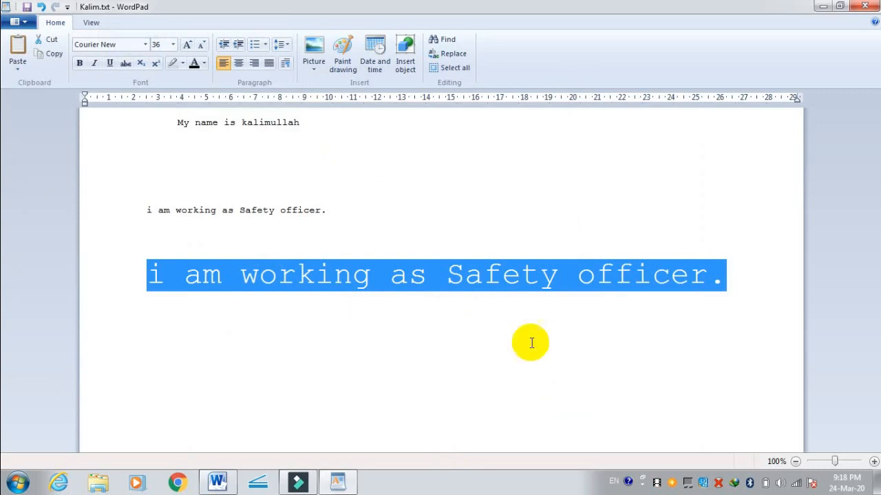
pyautogui.click(143, 46)
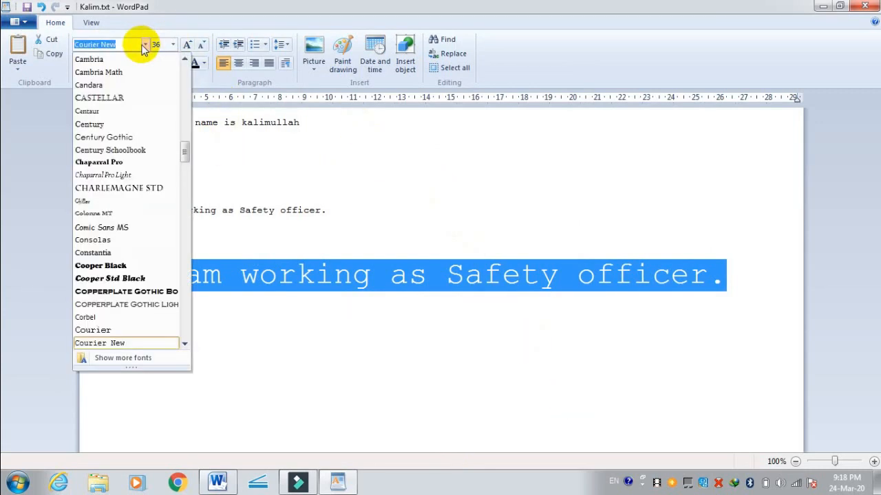
pyautogui.moveTo(185, 154); pyautogui.dragTo(187, 65)
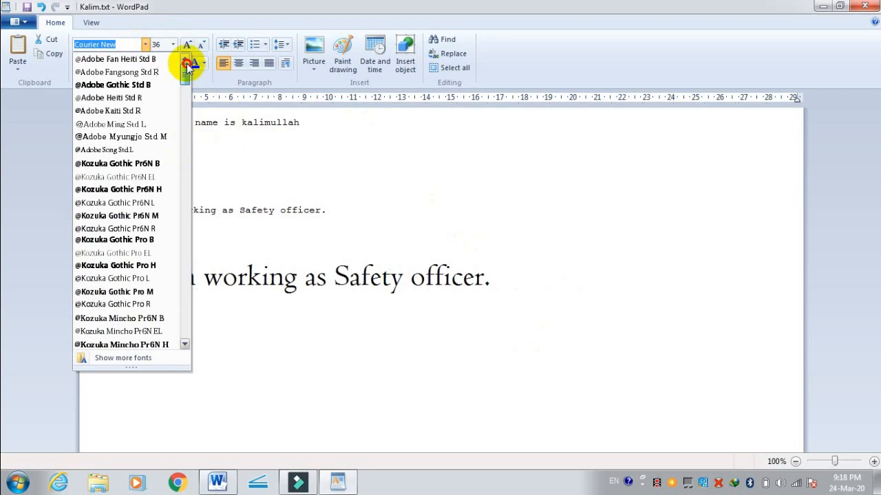
pyautogui.click(117, 59)
pyautogui.click(244, 366)
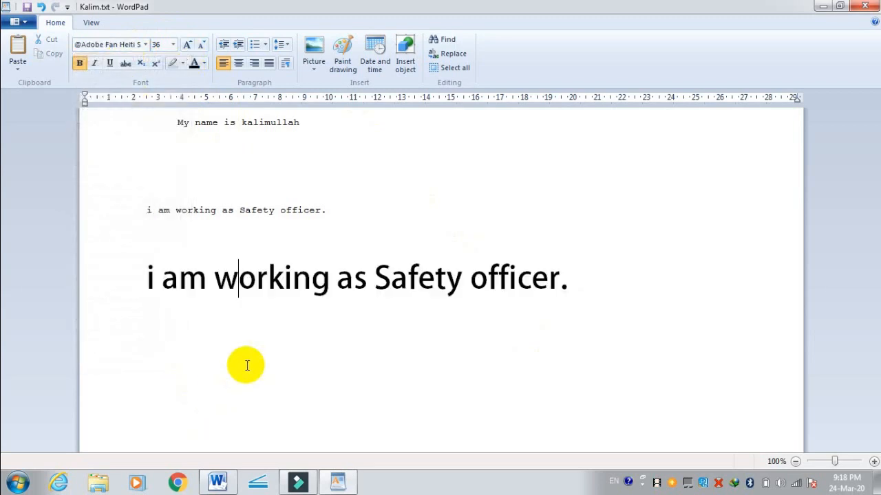
pyautogui.moveTo(577, 279); pyautogui.dragTo(117, 276)
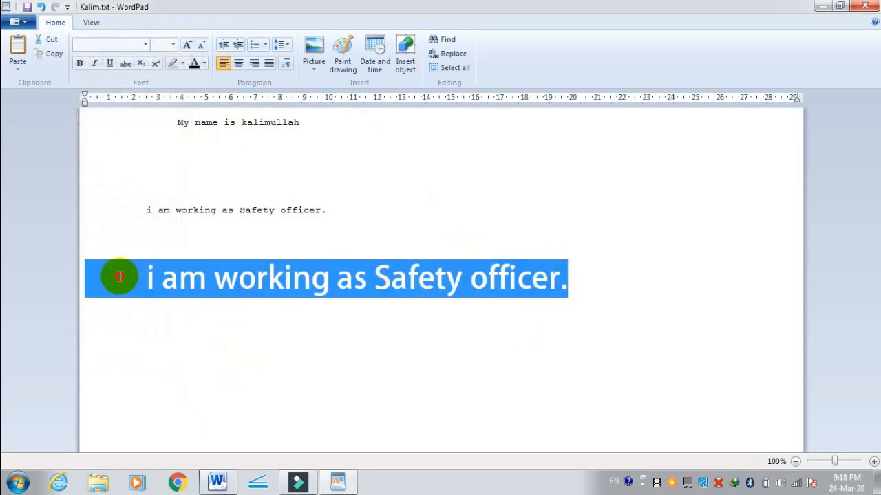
pyautogui.click(146, 46)
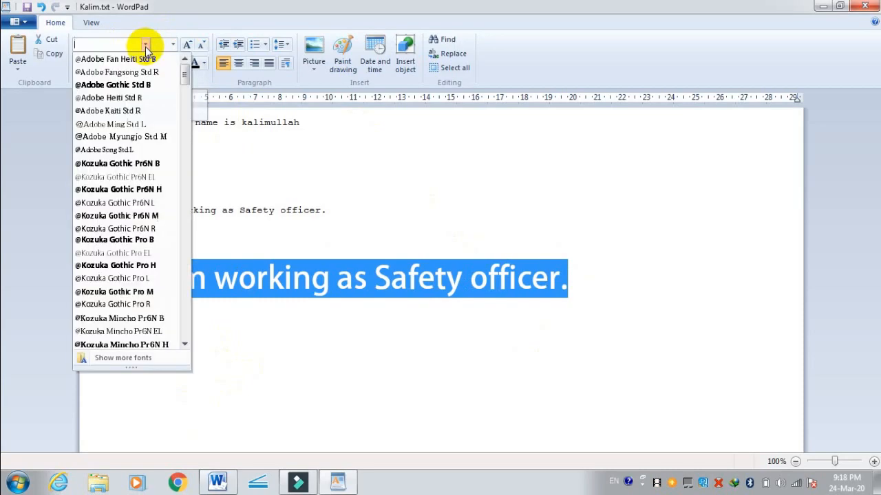
pyautogui.click(126, 72)
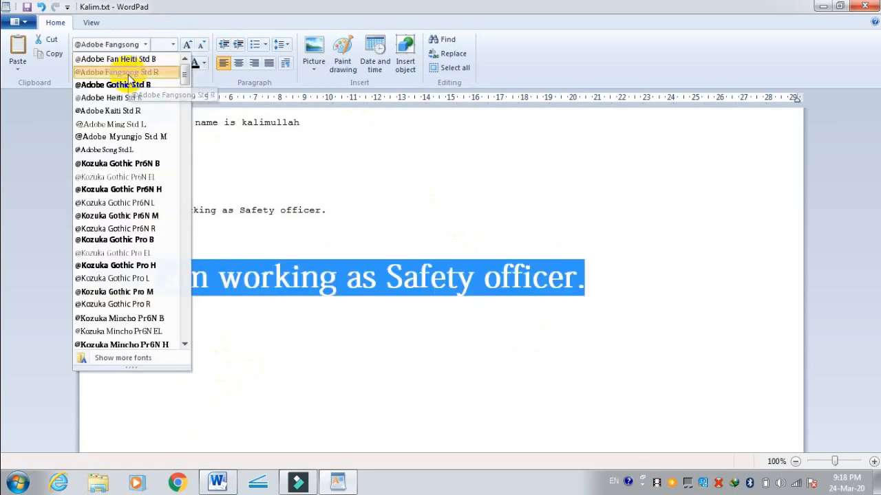
pyautogui.click(344, 482)
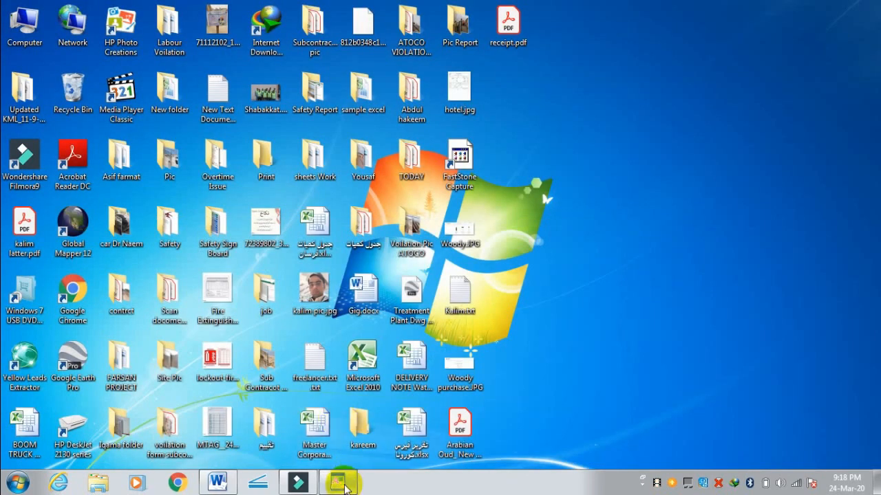
pyautogui.click(337, 482)
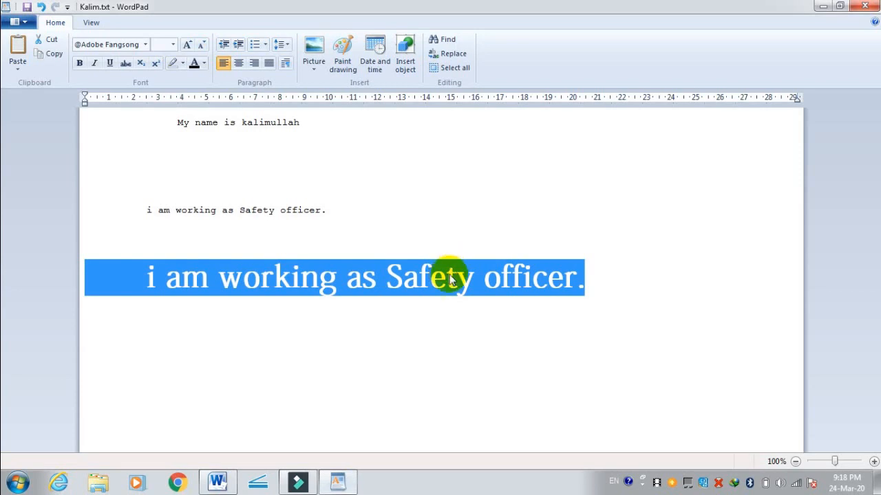
# Step: Change the font of the bottom line to Arial Black and deselect it
pyautogui.click(145, 44)
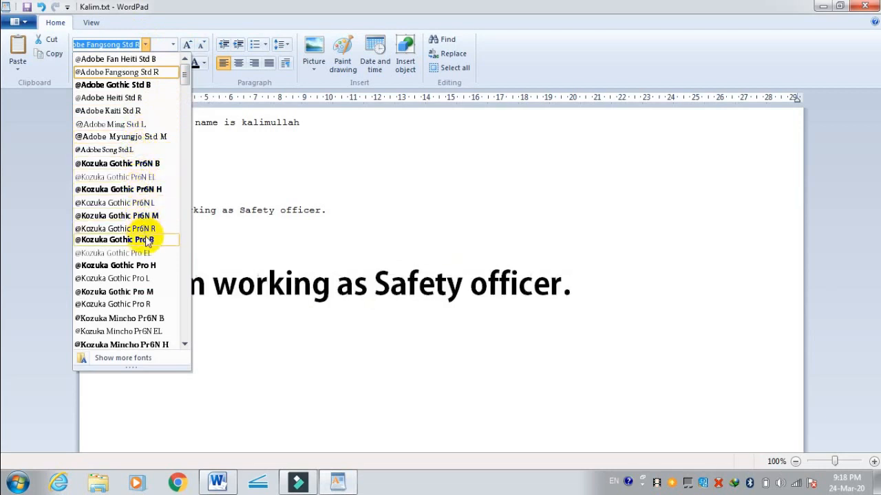
pyautogui.scroll(-6, 145, 241)
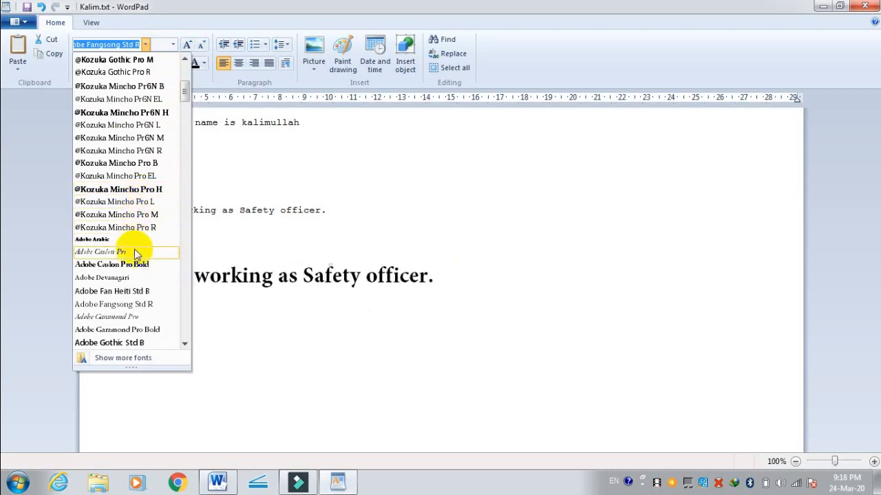
pyautogui.scroll(-3, 130, 291)
pyautogui.scroll(-7, 131, 292)
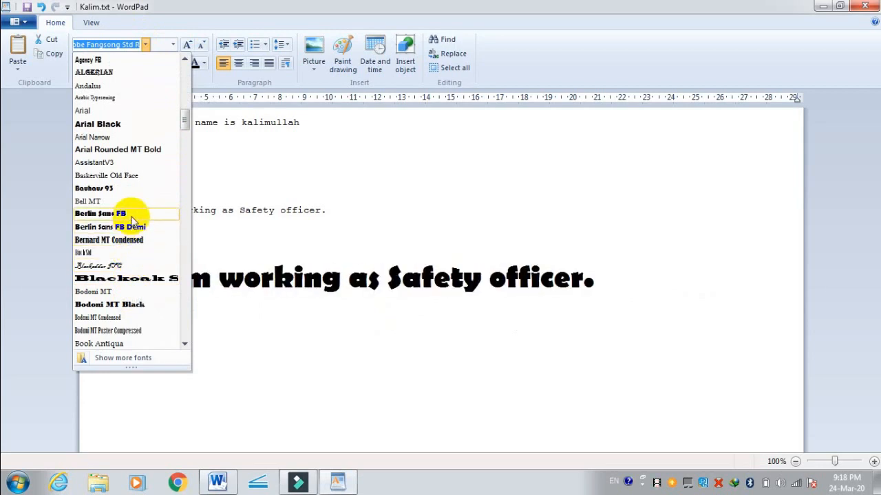
pyautogui.click(121, 130)
pyautogui.click(329, 355)
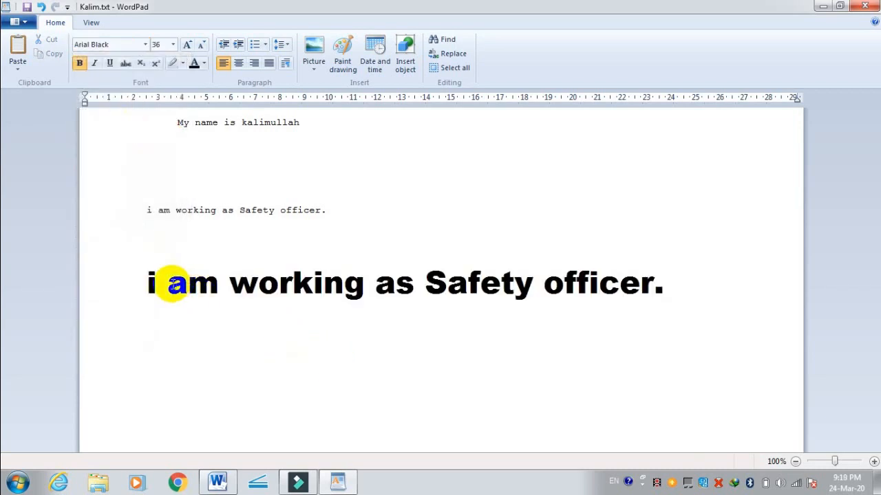
# Step: Overwrite the words of the large bottom sentence with 10, leaving the period, and set the font size to 100 at the cursor
pyautogui.moveTo(132, 282); pyautogui.dragTo(592, 236)
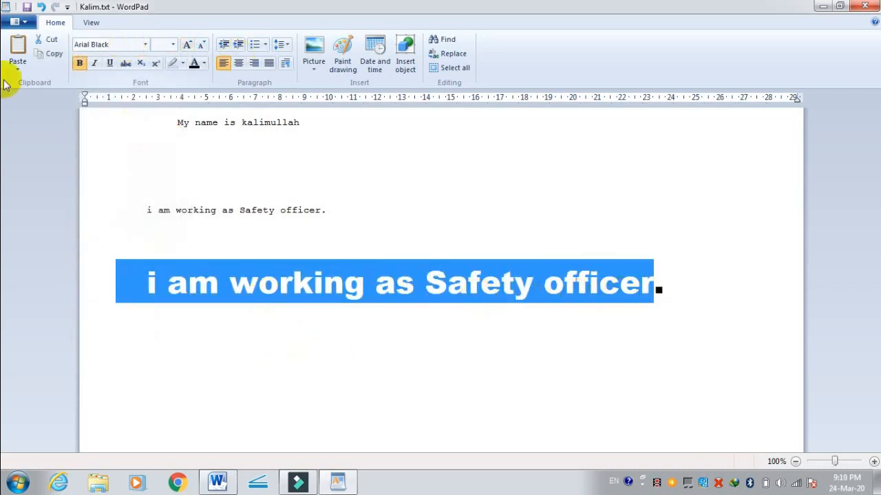
pyautogui.click(173, 46)
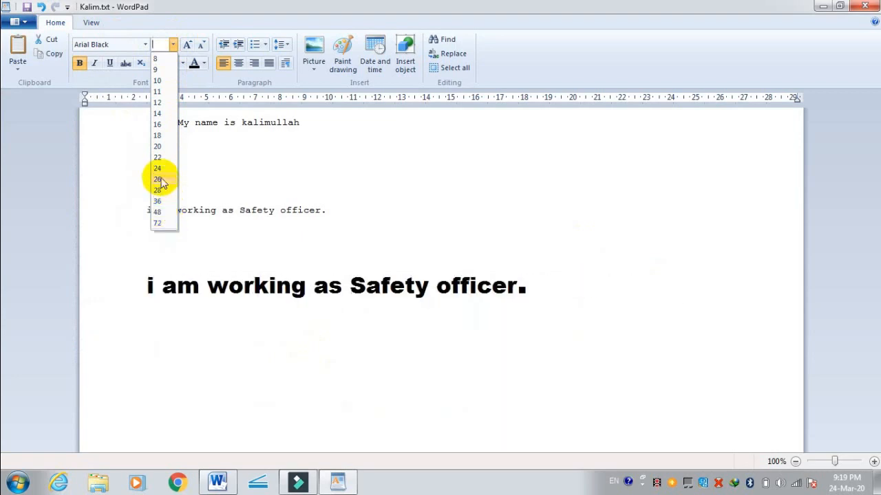
pyautogui.click(157, 201)
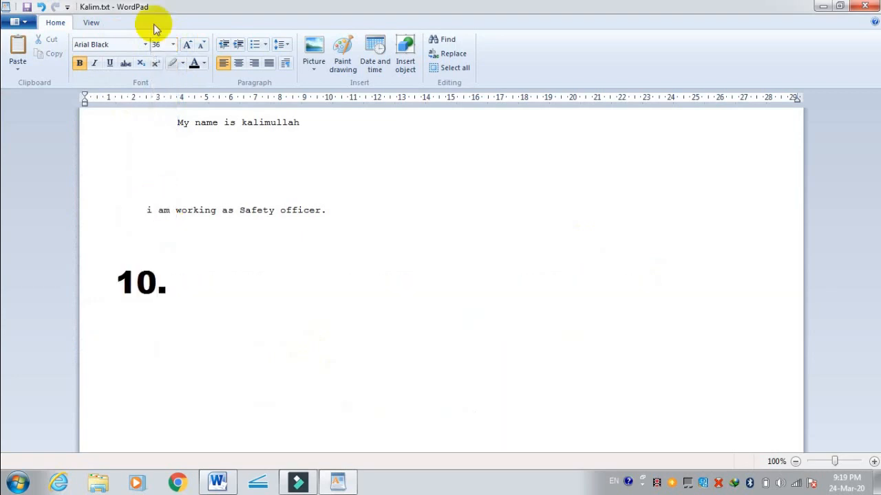
pyautogui.click(159, 45)
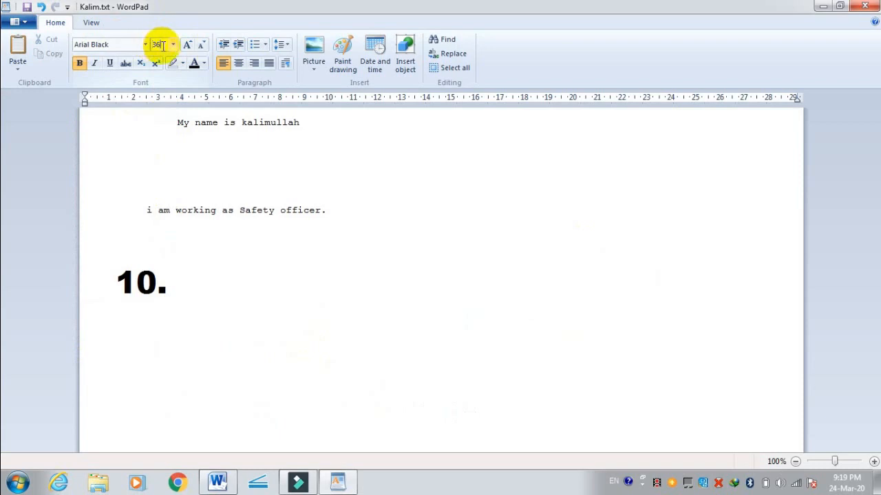
pyautogui.click(150, 44)
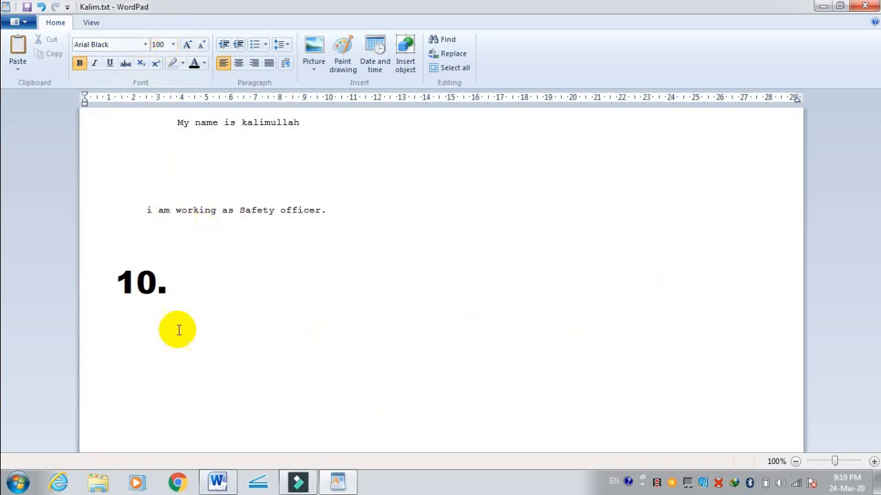
pyautogui.tripleClick(167, 280)
# Step: Try font size 100 on the small "i am working as Safety officer." sentence, and settle on size 36
pyautogui.moveTo(333, 210); pyautogui.dragTo(138, 202)
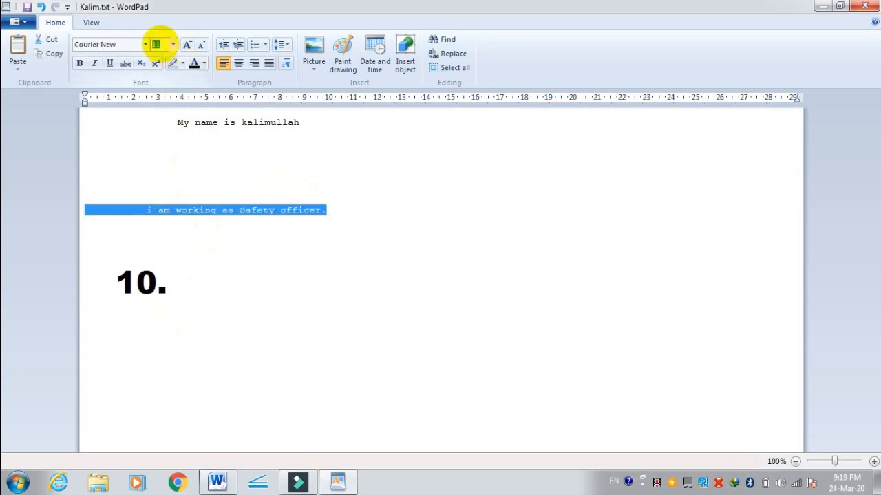
pyautogui.press('Return')
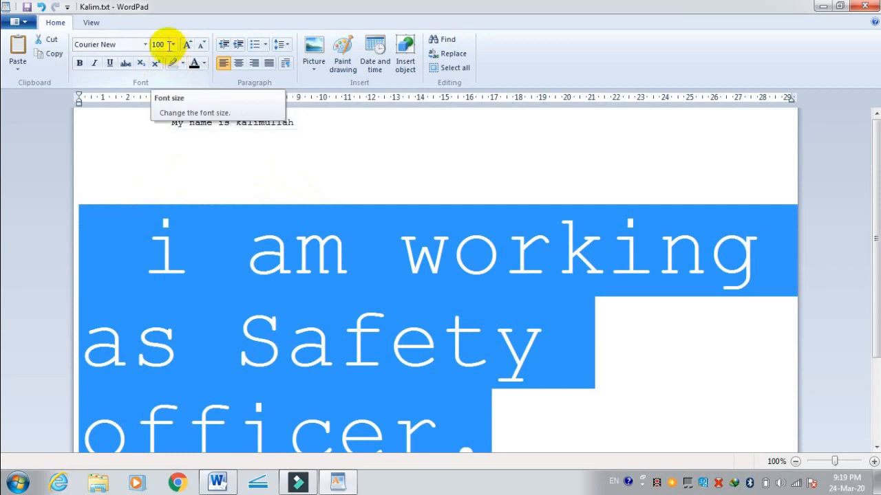
pyautogui.click(173, 45)
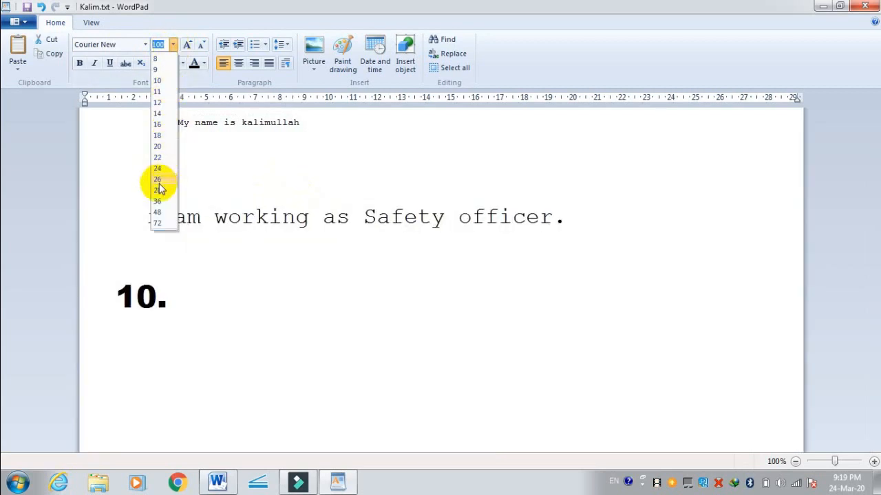
pyautogui.click(158, 200)
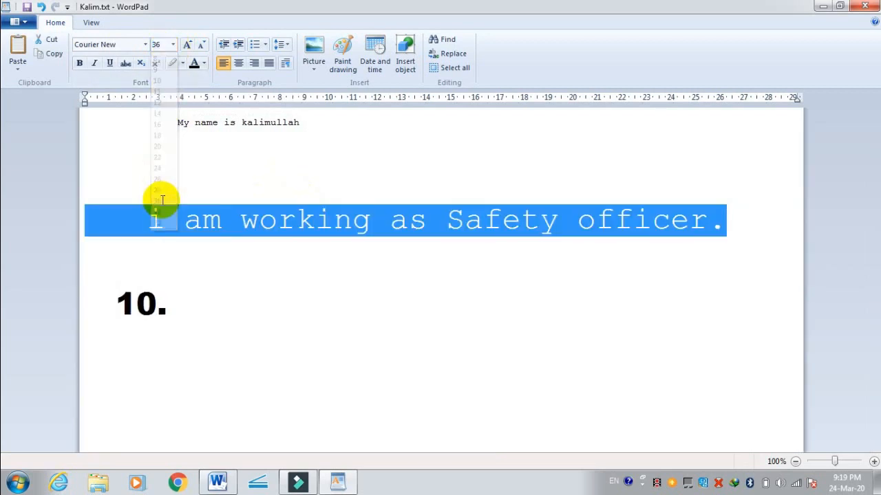
# Step: Change the font of the "i am working as Safety officer." sentence to Cooper Black and deselect it
pyautogui.click(144, 44)
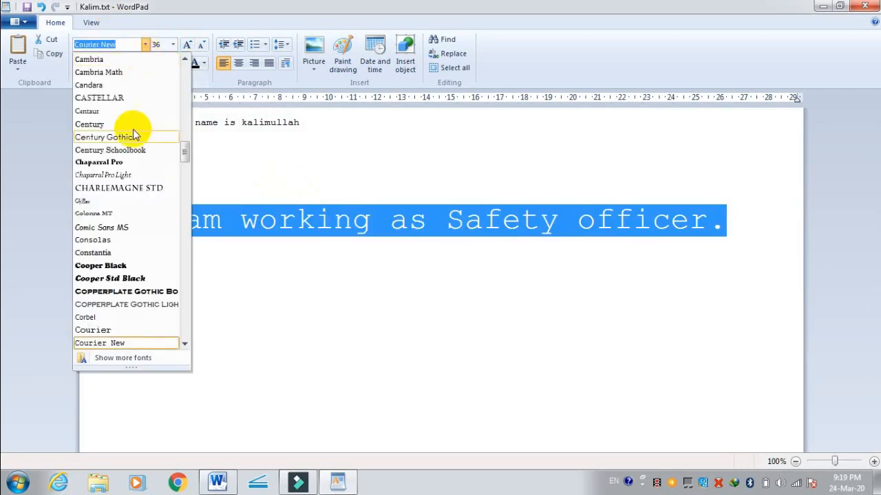
pyautogui.click(122, 267)
pyautogui.click(269, 285)
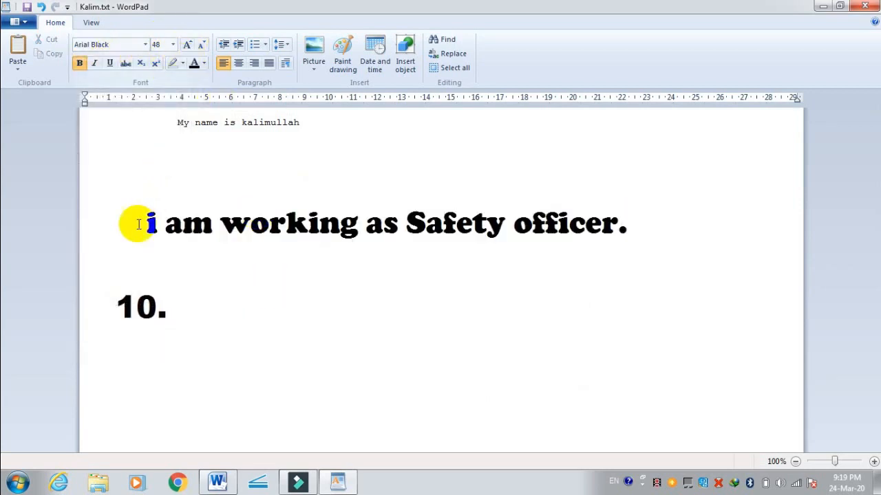
# Step: Select the Cooper Black sentence and enlarge it repeatedly with Grow font until the word "officer." no longer fits on one line
pyautogui.moveTo(138, 223); pyautogui.dragTo(658, 223)
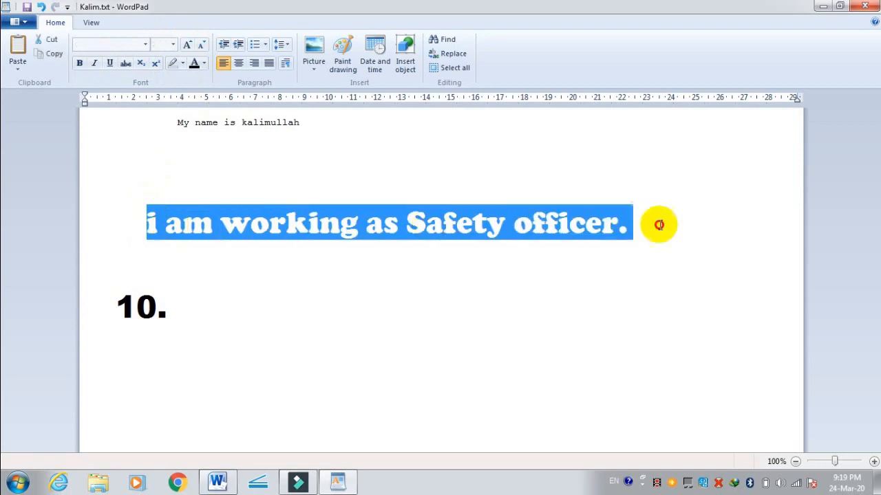
pyautogui.click(192, 44)
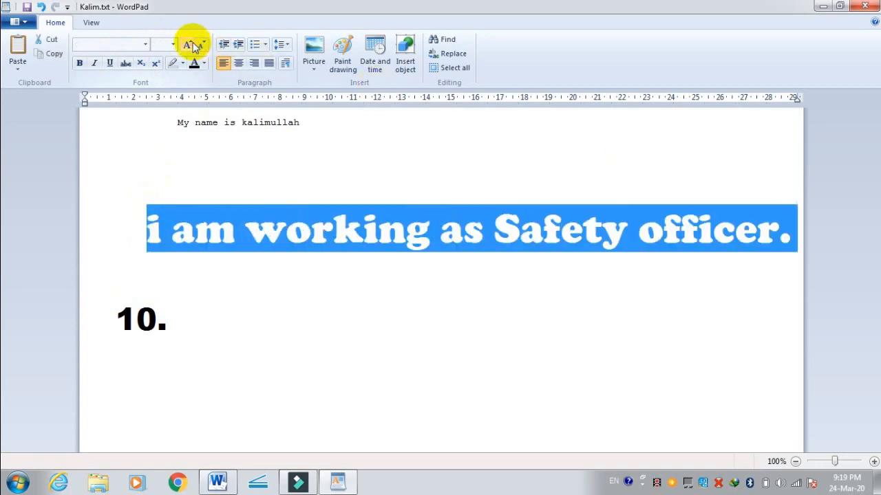
pyautogui.click(192, 44)
pyautogui.click(193, 44)
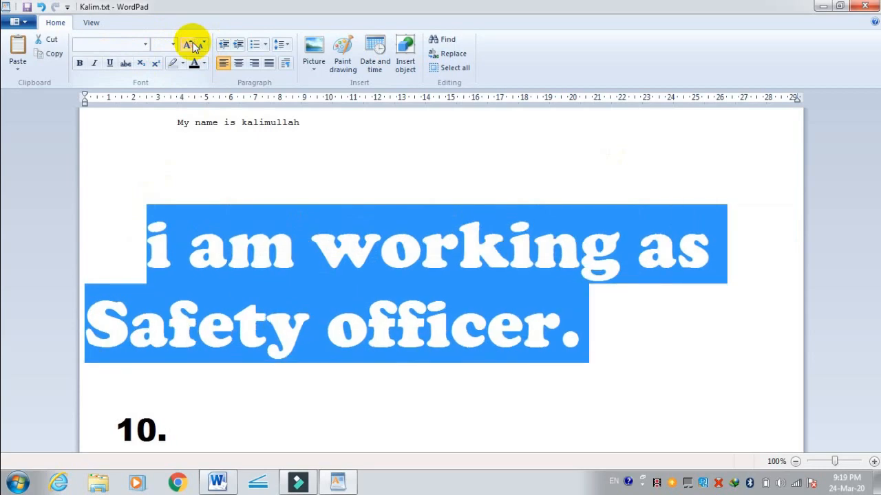
pyautogui.click(193, 44)
pyautogui.click(193, 44)
pyautogui.click(192, 44)
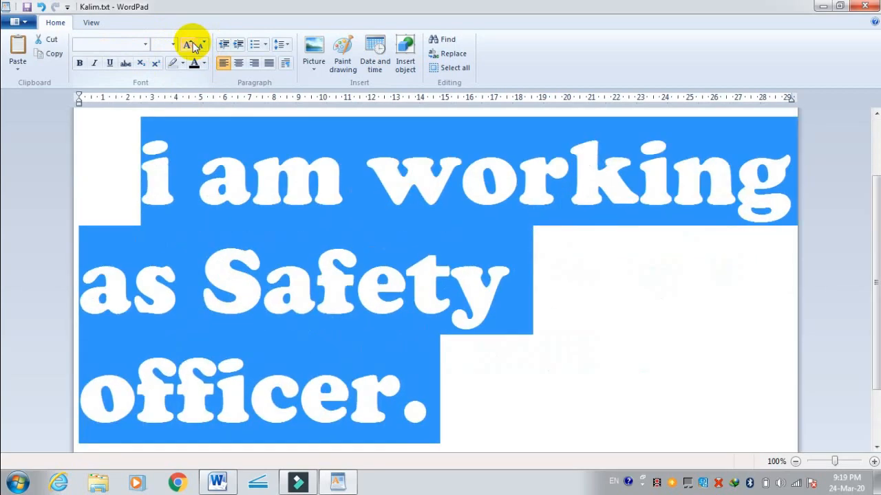
pyautogui.click(192, 44)
pyautogui.click(192, 44)
pyautogui.click(192, 44)
pyautogui.click(192, 44)
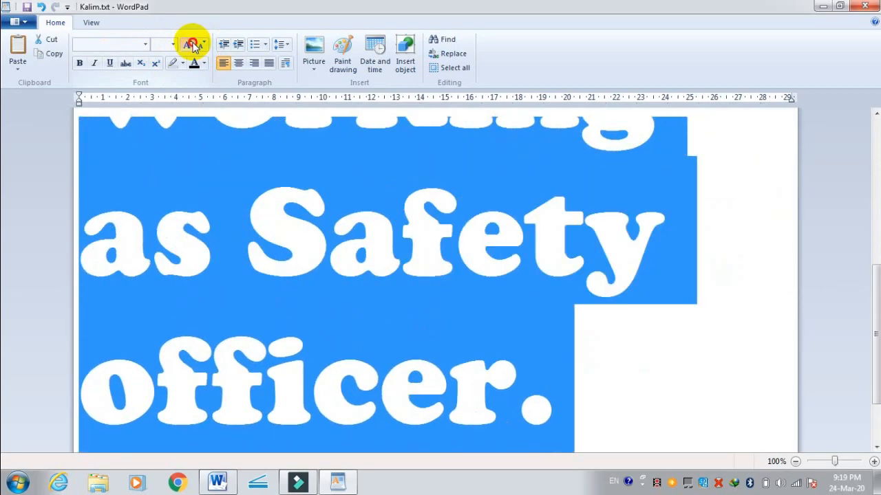
pyautogui.click(193, 44)
pyautogui.click(193, 44)
pyautogui.click(192, 44)
pyautogui.click(193, 44)
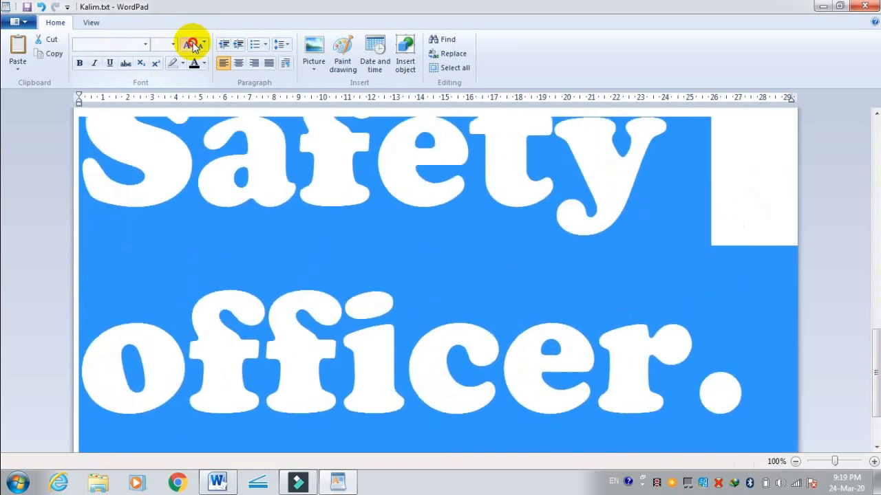
pyautogui.click(193, 44)
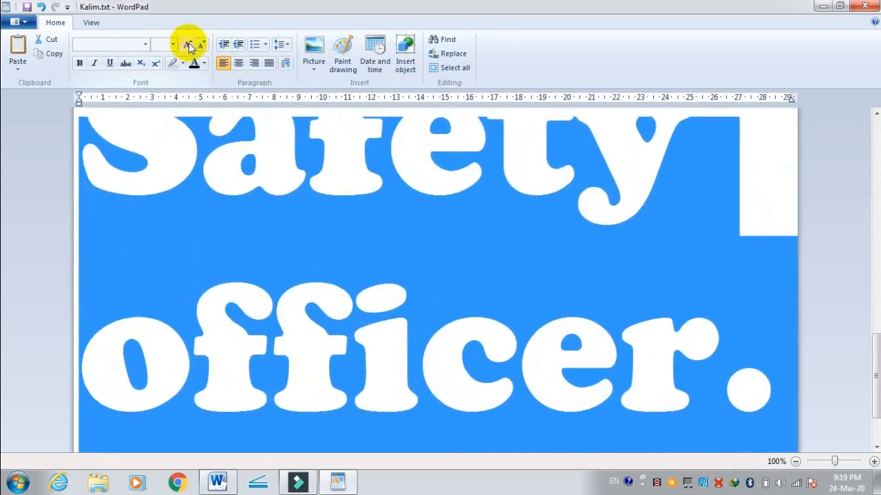
pyautogui.click(191, 46)
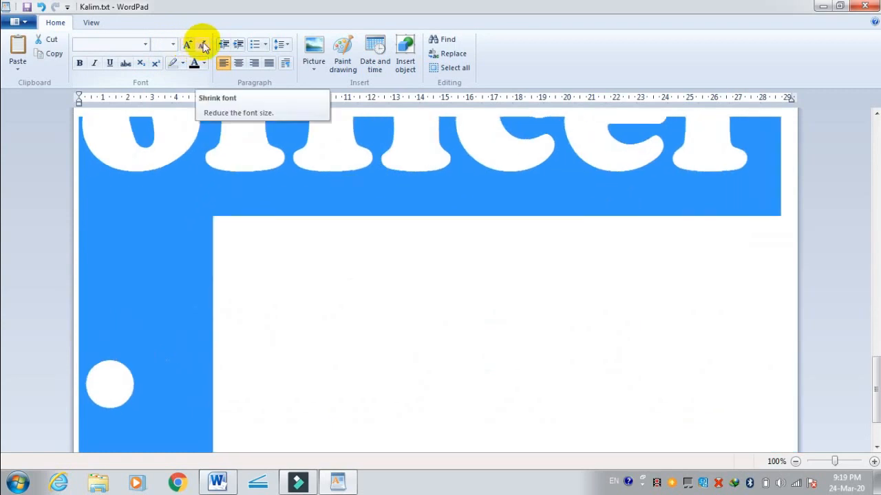
# Step: Reduce the selected sentence repeatedly with Shrink font until it fits on one line, slightly smaller than before it was enlarged
pyautogui.click(203, 45)
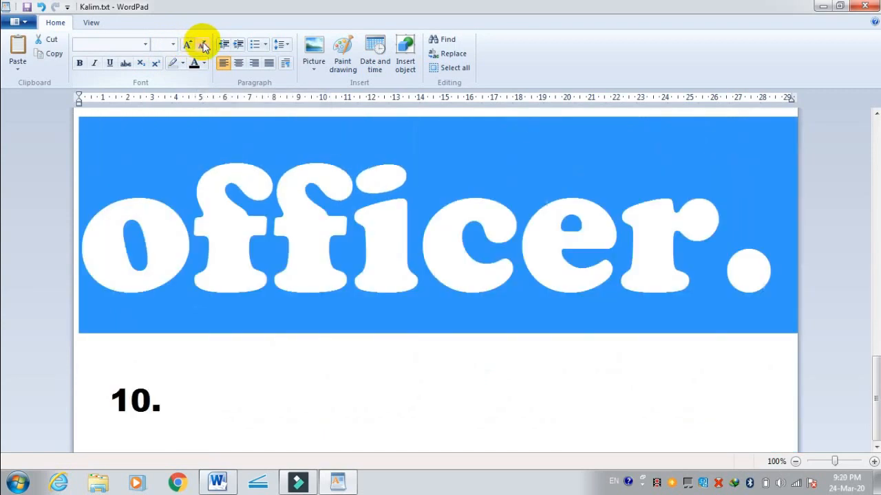
pyautogui.click(203, 45)
pyautogui.click(203, 45)
pyautogui.click(203, 46)
pyautogui.click(203, 45)
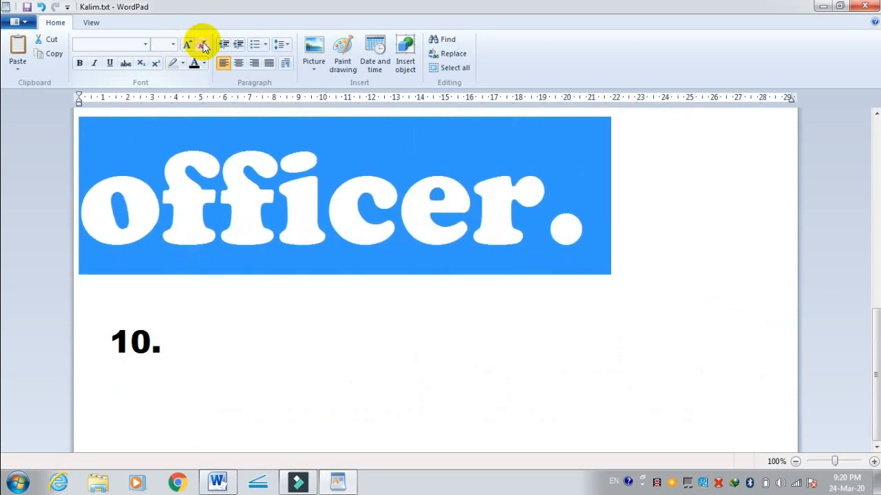
pyautogui.click(203, 46)
pyautogui.click(203, 45)
pyautogui.click(203, 46)
pyautogui.click(203, 45)
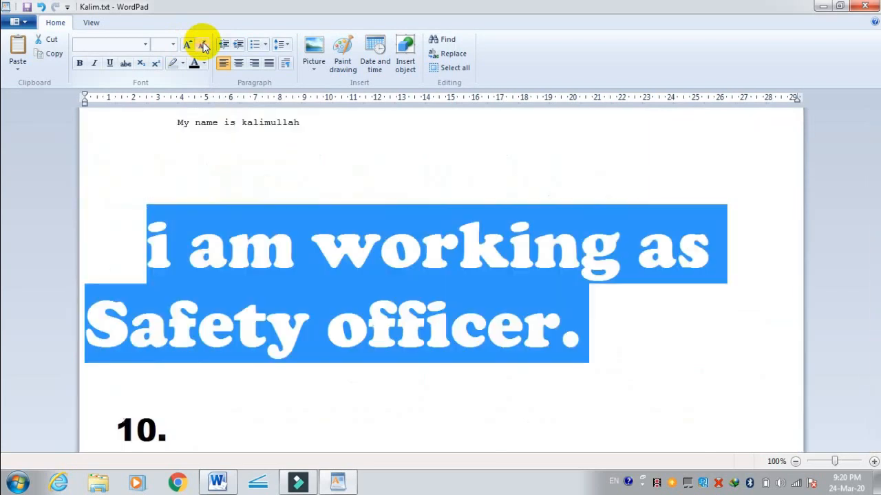
pyautogui.click(203, 46)
pyautogui.click(203, 46)
pyautogui.click(203, 46)
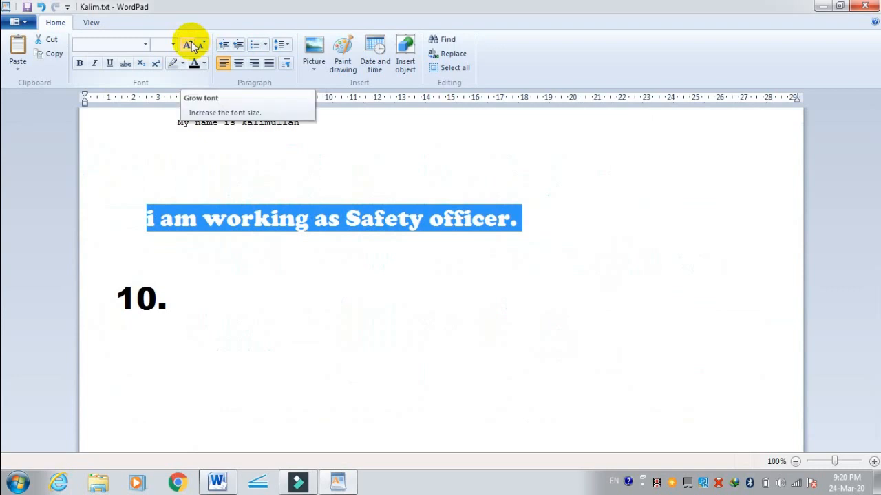
# Step: Enlarge the selected sentence again with Grow font until only a few letters fit across the page
pyautogui.click(192, 46)
pyautogui.click(192, 45)
pyautogui.click(192, 45)
pyautogui.click(191, 45)
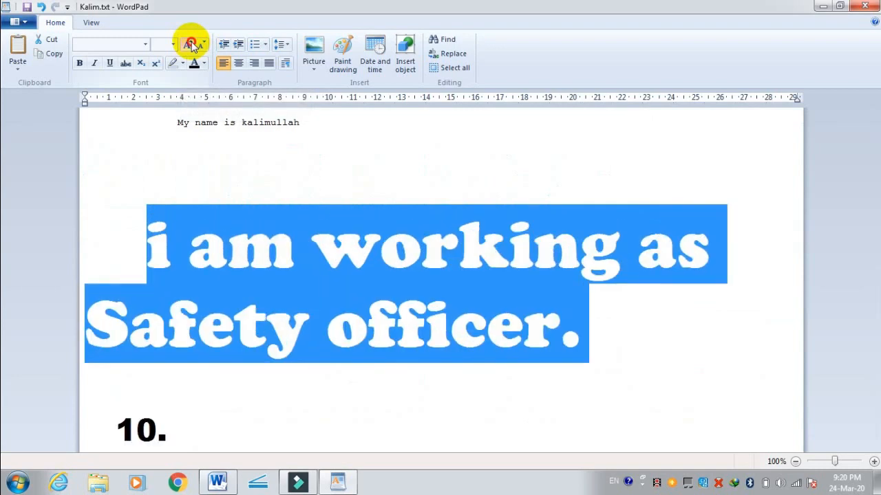
pyautogui.click(191, 45)
pyautogui.click(191, 45)
pyautogui.click(192, 45)
pyautogui.click(192, 45)
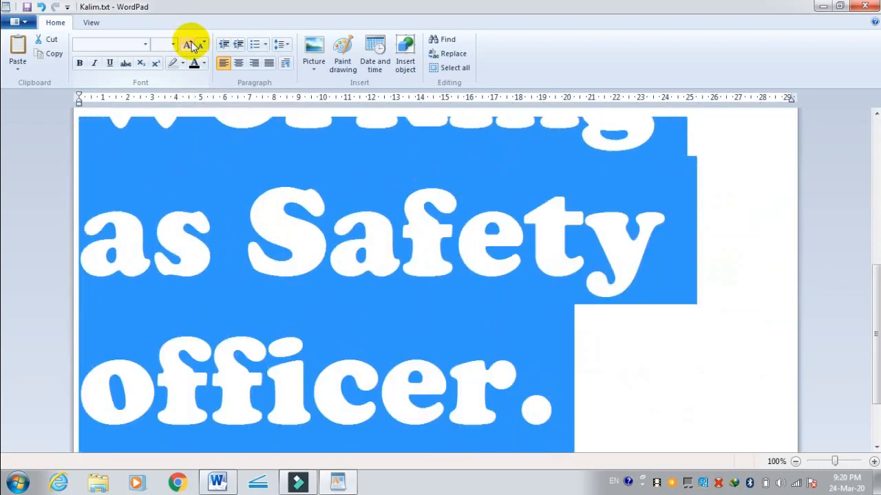
pyautogui.click(192, 45)
pyautogui.click(193, 46)
pyautogui.click(192, 45)
pyautogui.click(192, 46)
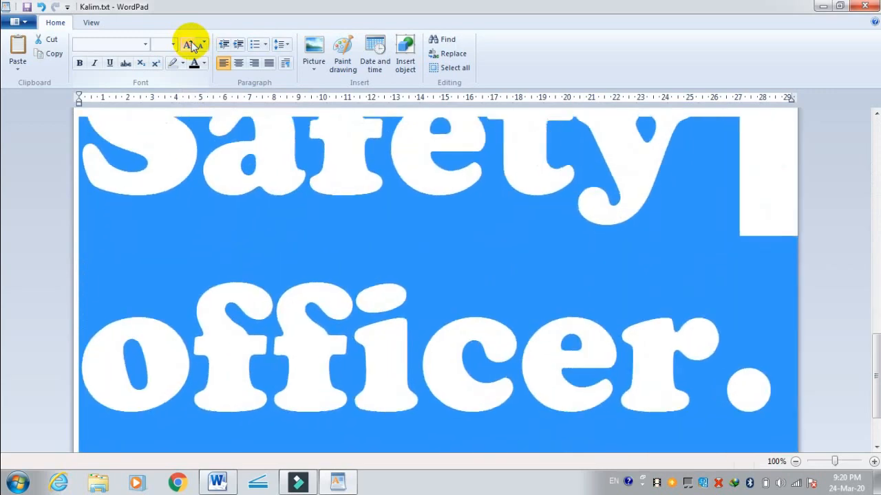
pyautogui.click(193, 45)
pyautogui.click(193, 45)
pyautogui.click(192, 46)
pyautogui.click(193, 46)
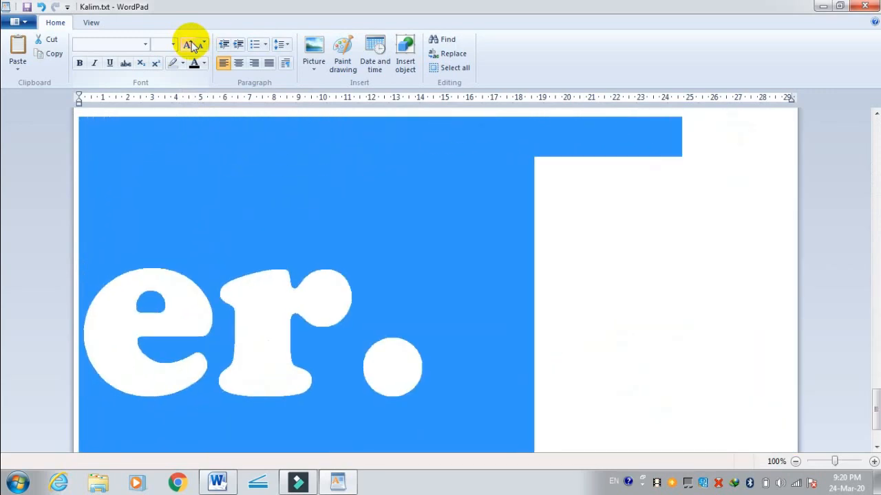
pyautogui.click(192, 45)
pyautogui.click(192, 45)
pyautogui.click(193, 45)
pyautogui.click(193, 46)
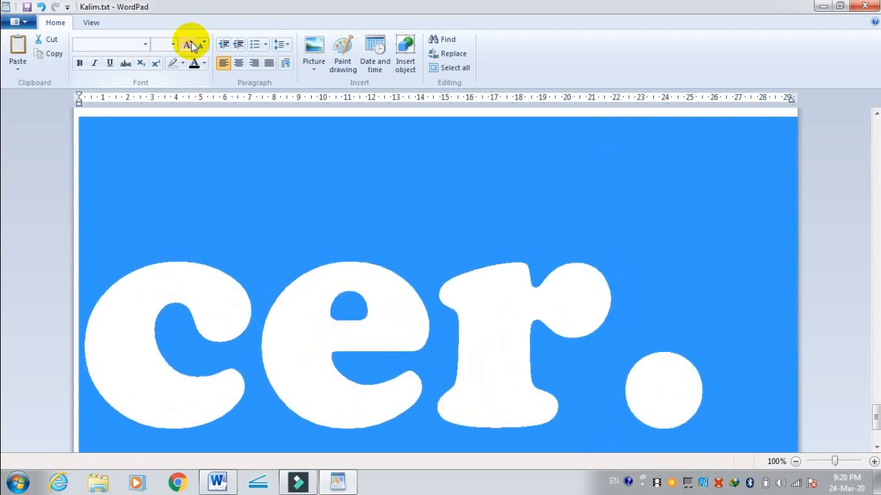
pyautogui.click(193, 45)
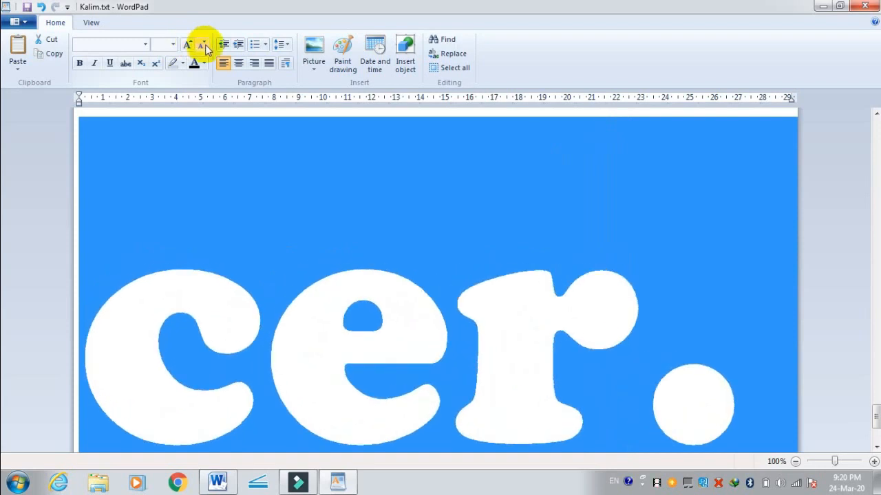
# Step: Shrink the selected sentence back to the size it had before the Grow font and Shrink font trials
pyautogui.click(204, 45)
pyautogui.click(205, 45)
pyautogui.click(204, 45)
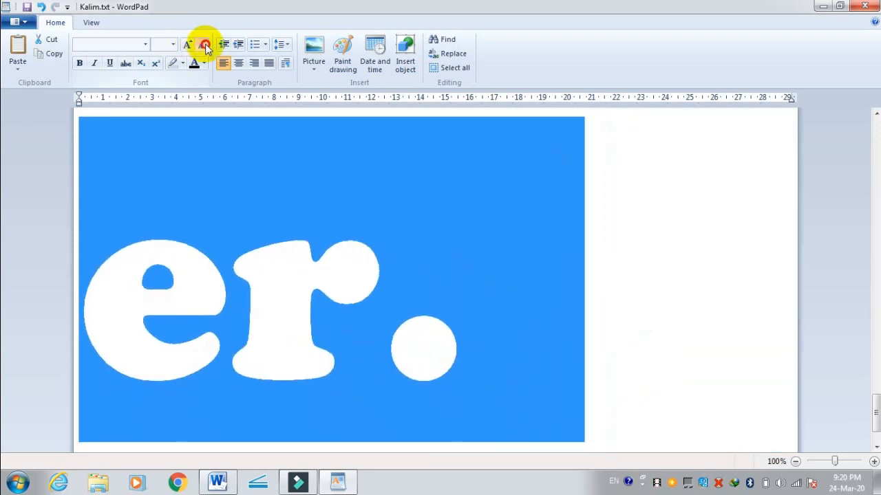
pyautogui.click(204, 46)
pyautogui.click(204, 46)
pyautogui.click(205, 46)
pyautogui.click(204, 45)
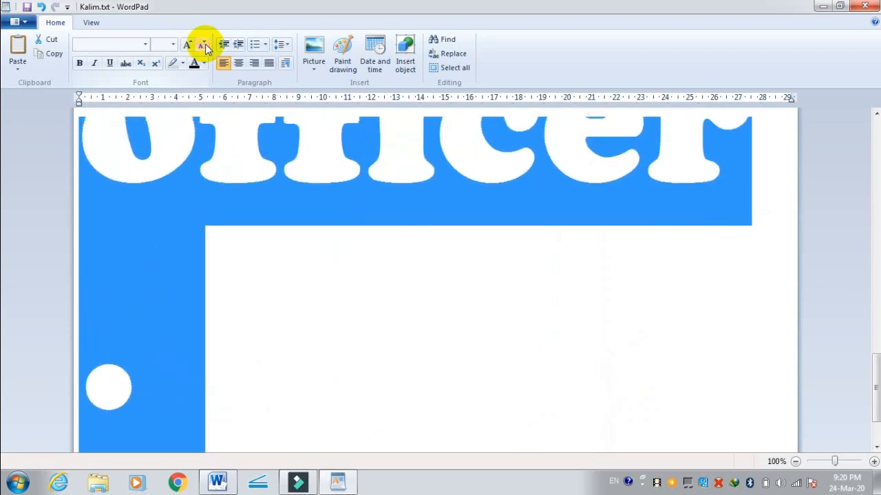
pyautogui.click(204, 45)
pyautogui.click(204, 45)
pyautogui.click(204, 46)
pyautogui.click(204, 46)
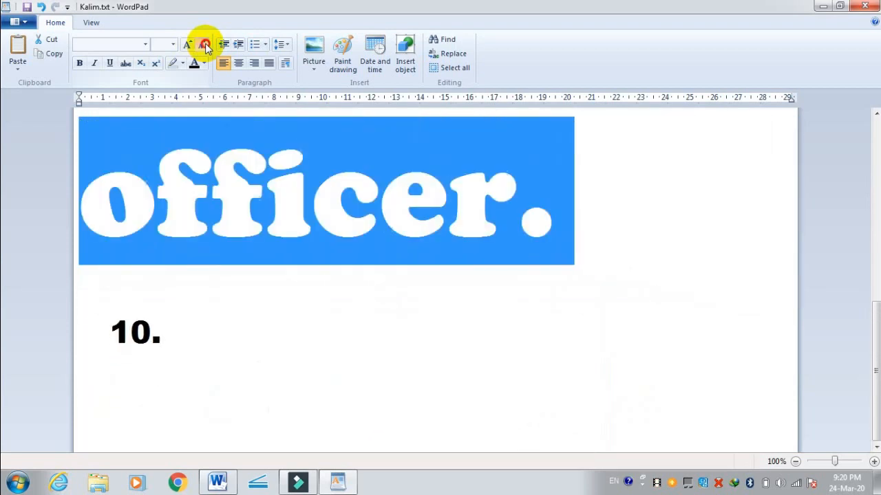
pyautogui.click(205, 46)
pyautogui.click(204, 46)
pyautogui.click(205, 46)
pyautogui.click(204, 46)
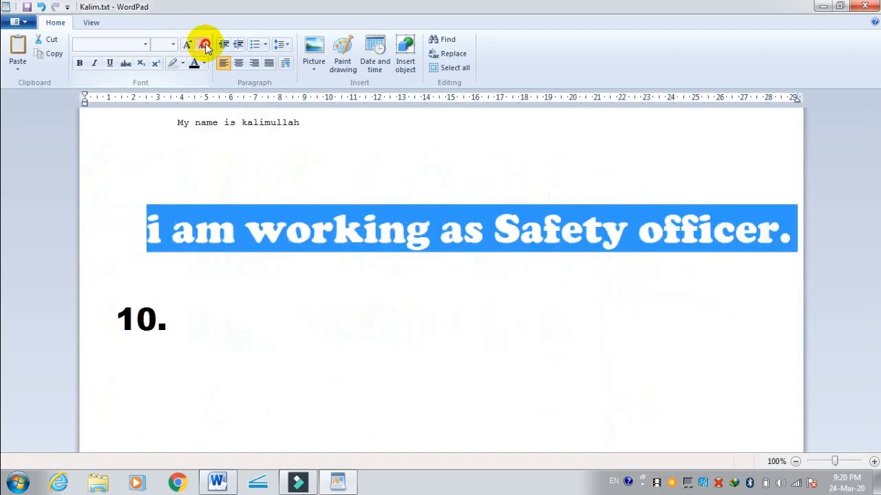
pyautogui.click(205, 46)
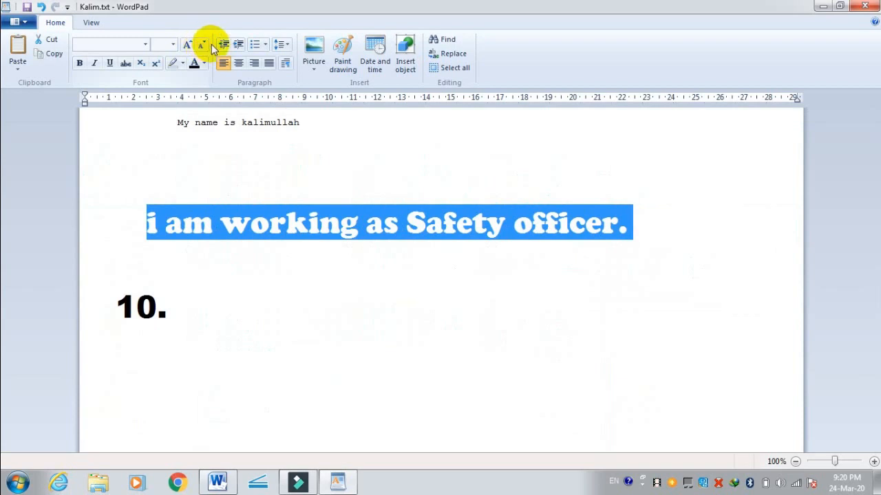
# Step: Make the selected "i am working as Safety officer." sentence bold
pyautogui.click(80, 64)
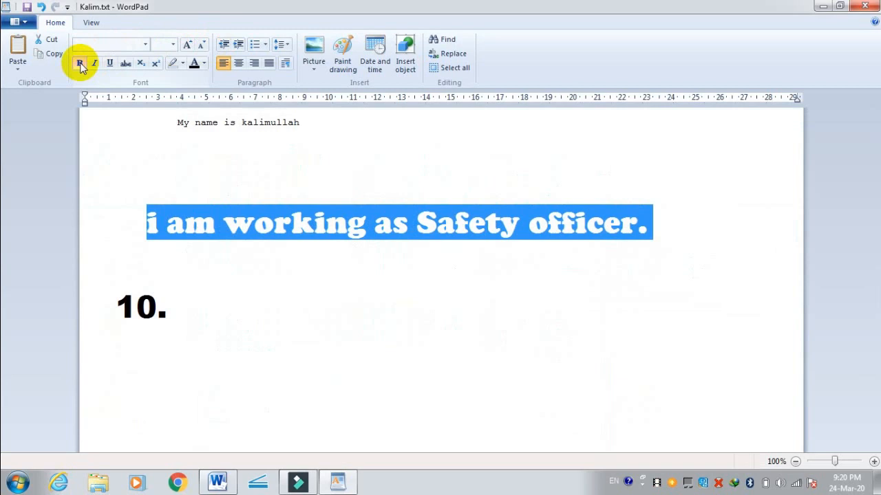
pyautogui.click(303, 329)
pyautogui.moveTo(143, 223); pyautogui.dragTo(643, 232)
pyautogui.click(145, 44)
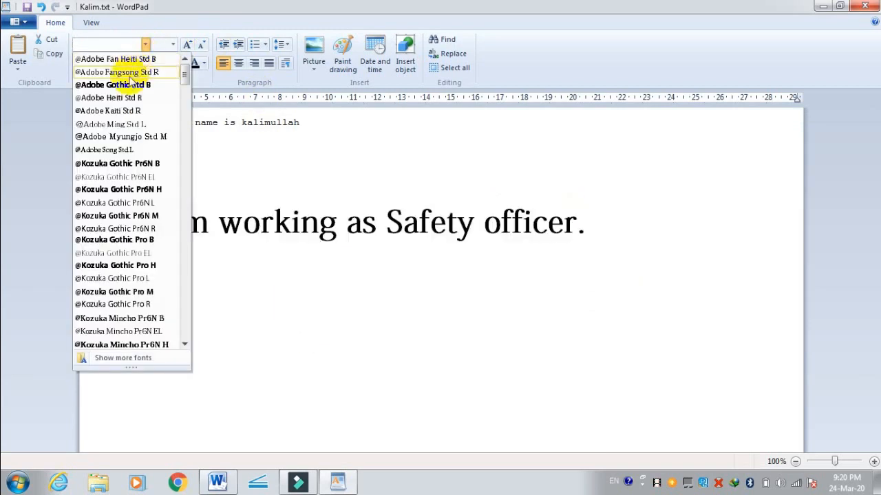
pyautogui.click(129, 73)
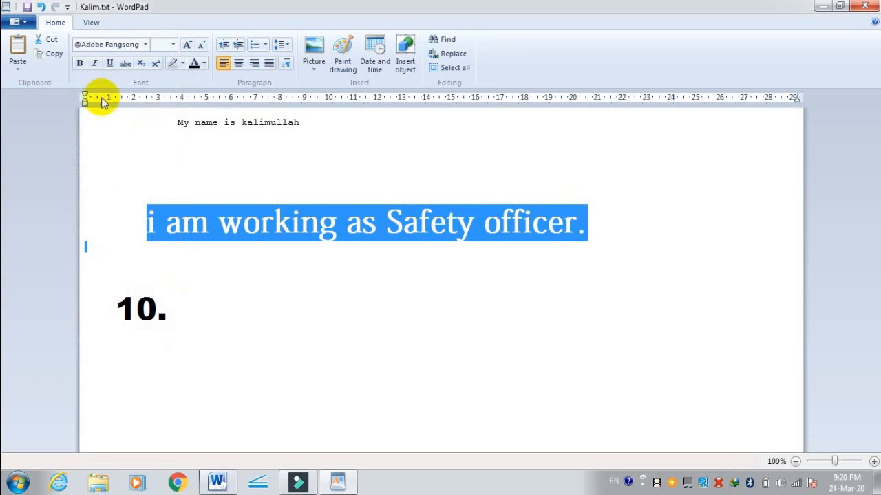
# Step: Remove the bold formatting from the "i am working as Safety officer." sentence and reapply it
pyautogui.click(78, 64)
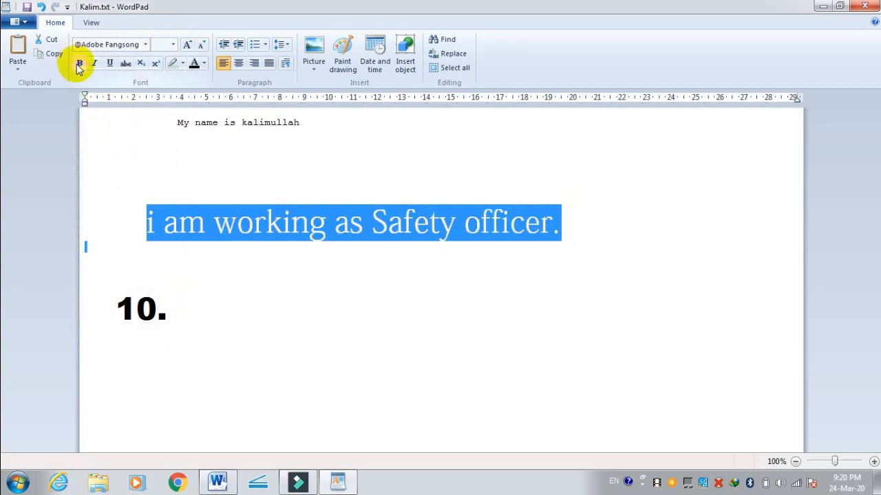
pyautogui.click(79, 64)
pyautogui.click(141, 172)
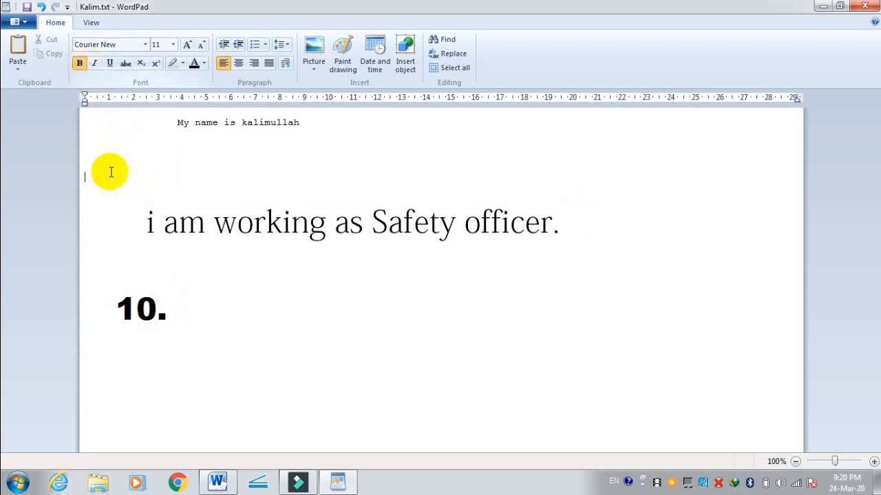
pyautogui.moveTo(137, 232); pyautogui.dragTo(504, 267)
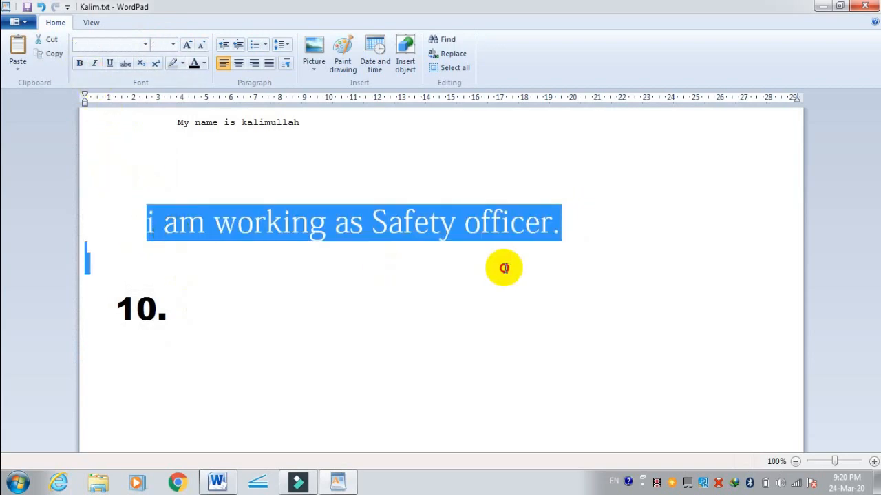
pyautogui.click(79, 64)
pyautogui.click(205, 271)
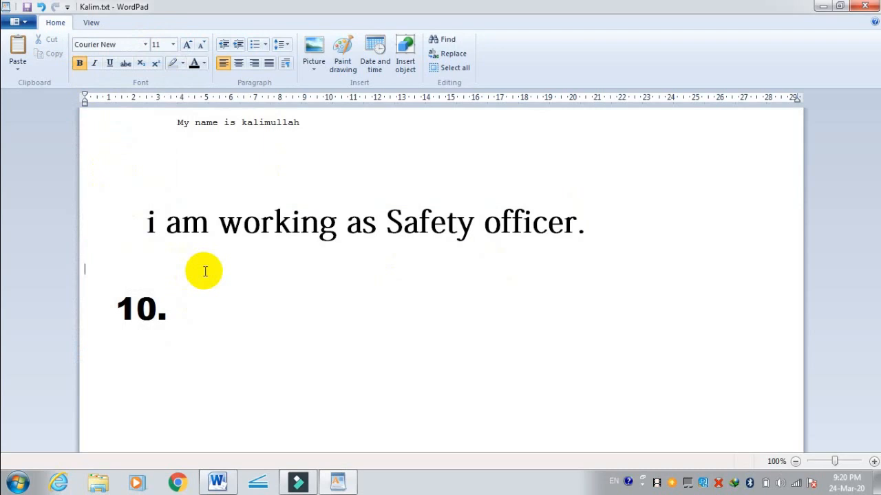
# Step: Italicize the "i am working as Safety officer." sentence, toggling the italic formatting off and on once
pyautogui.moveTo(148, 226); pyautogui.dragTo(266, 248)
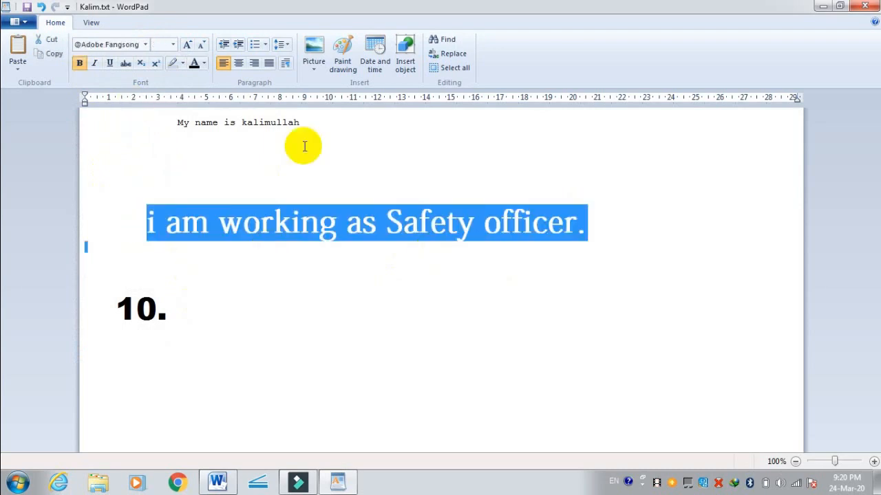
pyautogui.click(95, 64)
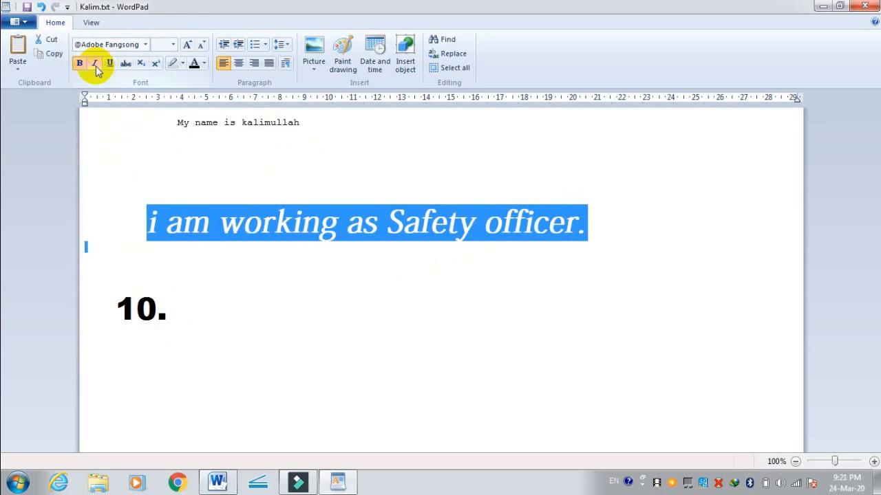
pyautogui.click(97, 66)
pyautogui.click(96, 66)
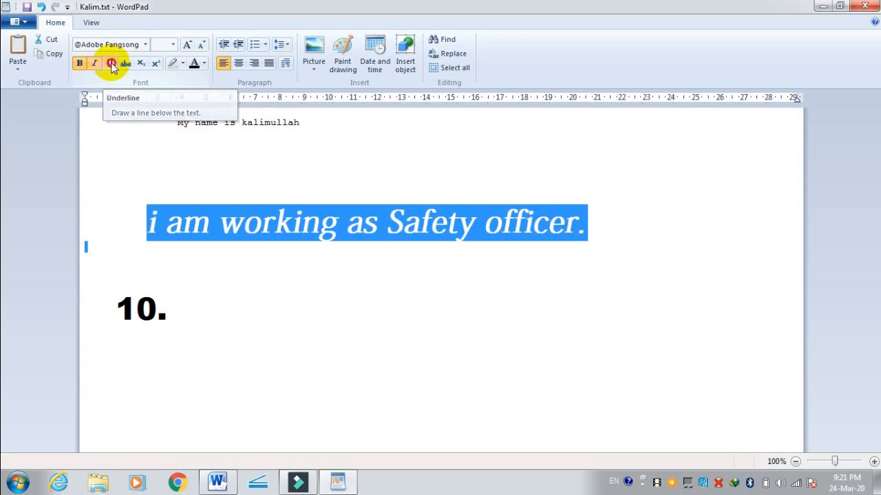
# Step: Underline the "i am working as Safety officer." sentence, toggling the underline off and on and leaving it applied
pyautogui.click(110, 63)
pyautogui.click(256, 303)
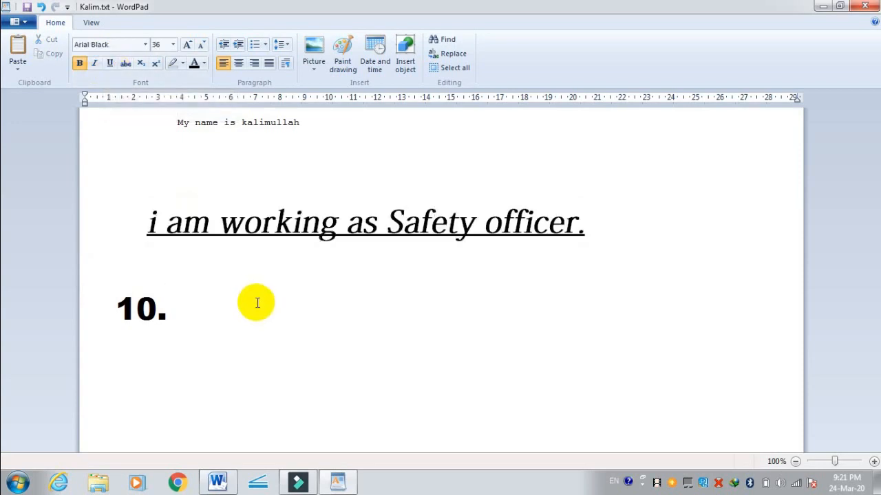
pyautogui.moveTo(148, 212); pyautogui.dragTo(592, 252)
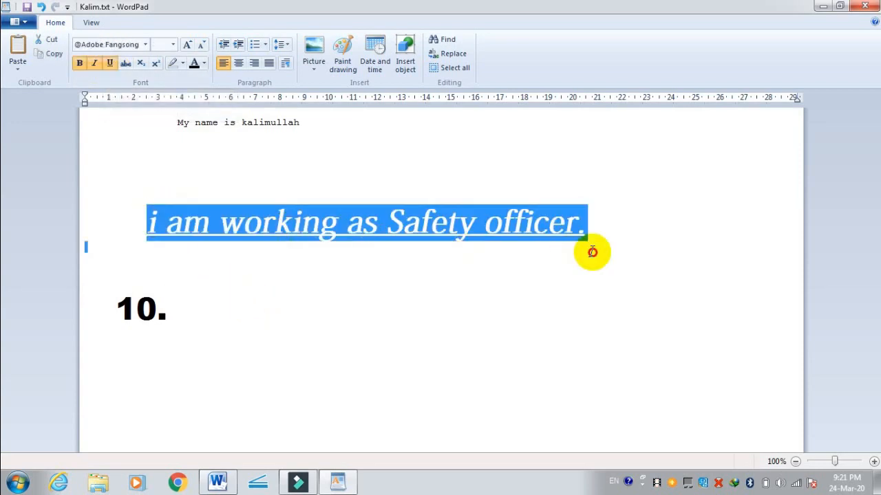
pyautogui.click(113, 66)
pyautogui.click(113, 66)
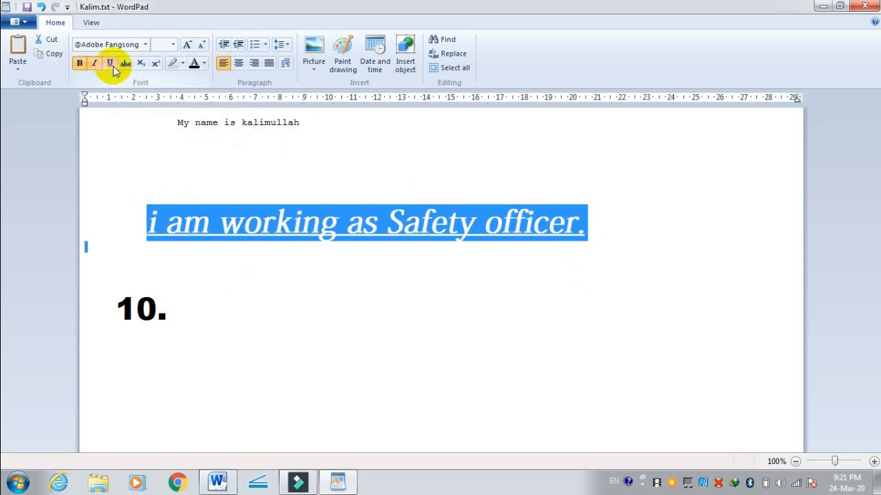
pyautogui.click(112, 66)
pyautogui.click(113, 66)
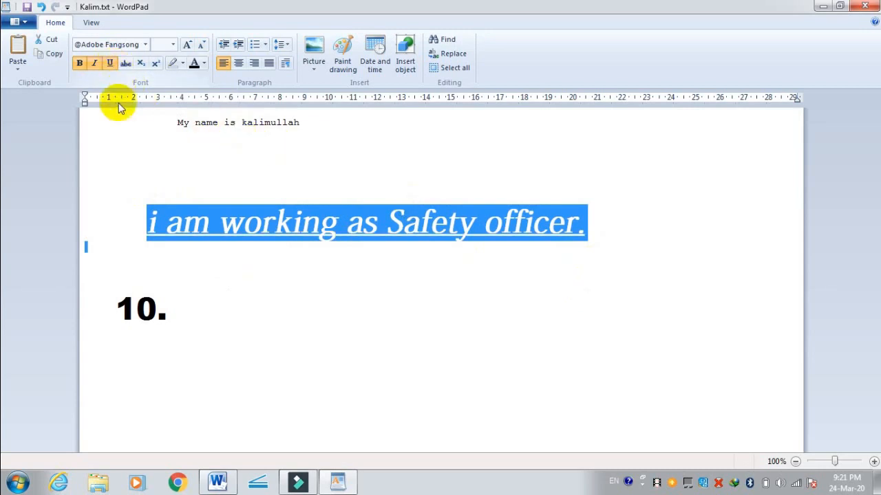
pyautogui.click(123, 170)
# Step: Try strikethrough on the "i am working as Safety officer." sentence by toggling it repeatedly, and leave it switched off
pyautogui.moveTo(134, 213); pyautogui.dragTo(520, 240)
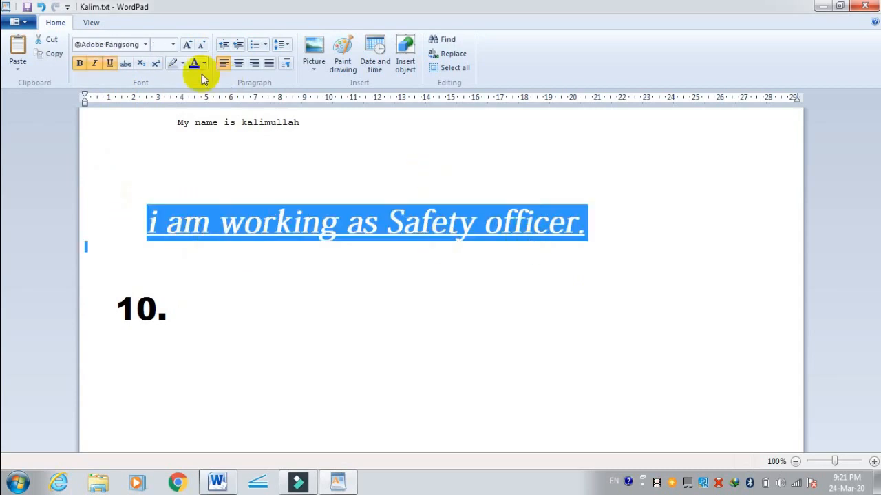
pyautogui.click(124, 65)
pyautogui.click(124, 65)
pyautogui.click(124, 65)
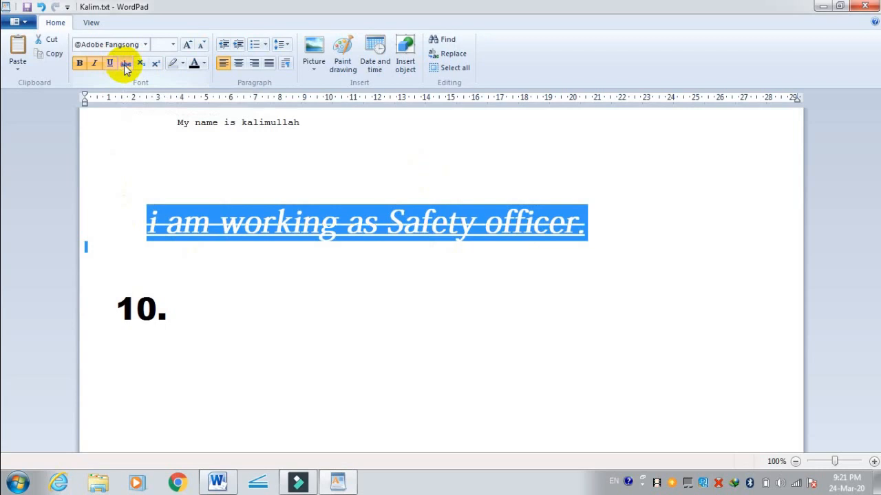
pyautogui.click(125, 65)
pyautogui.click(124, 64)
pyautogui.click(124, 65)
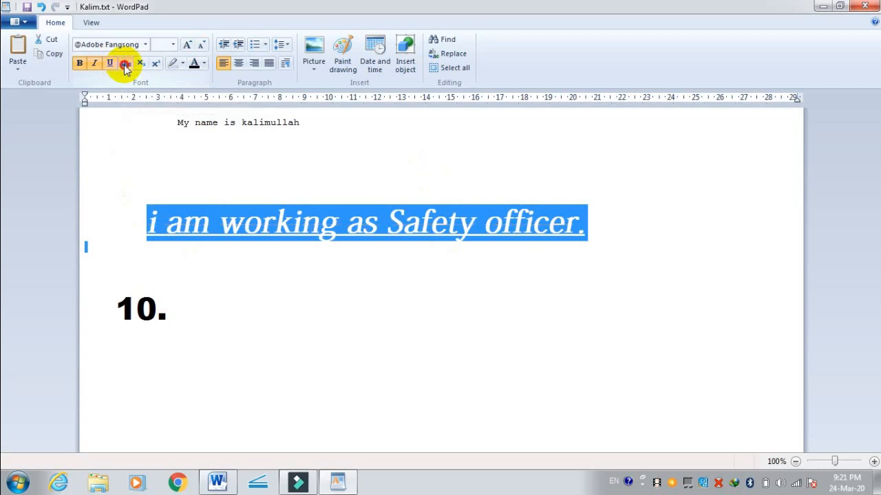
pyautogui.click(124, 64)
pyautogui.click(124, 64)
pyautogui.click(124, 65)
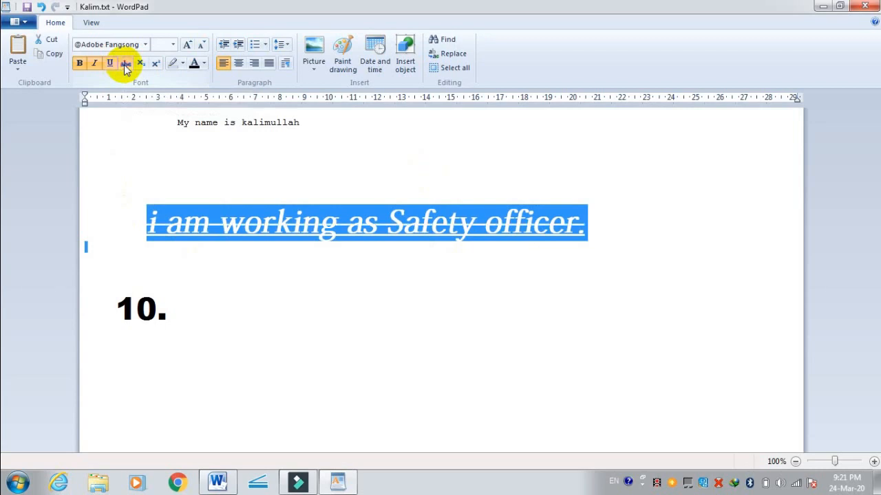
pyautogui.click(124, 65)
# Step: Toggle subscript on and off repeatedly for the selected sentence, restoring its normal size and position
pyautogui.click(140, 64)
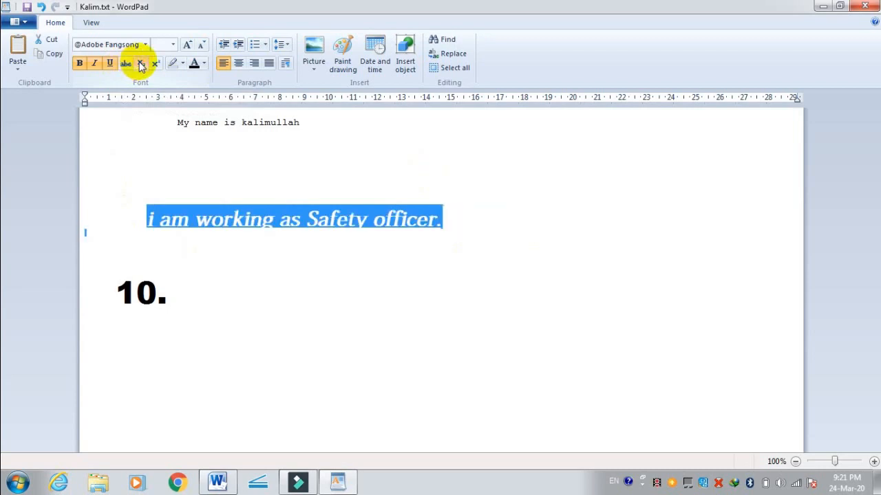
pyautogui.click(140, 64)
pyautogui.click(140, 63)
pyautogui.click(139, 63)
pyautogui.click(141, 65)
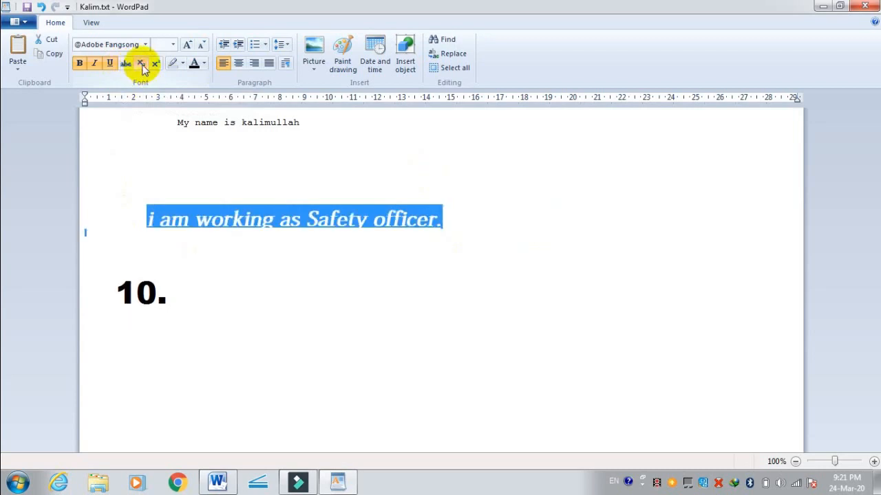
pyautogui.click(141, 65)
pyautogui.click(141, 64)
pyautogui.click(141, 65)
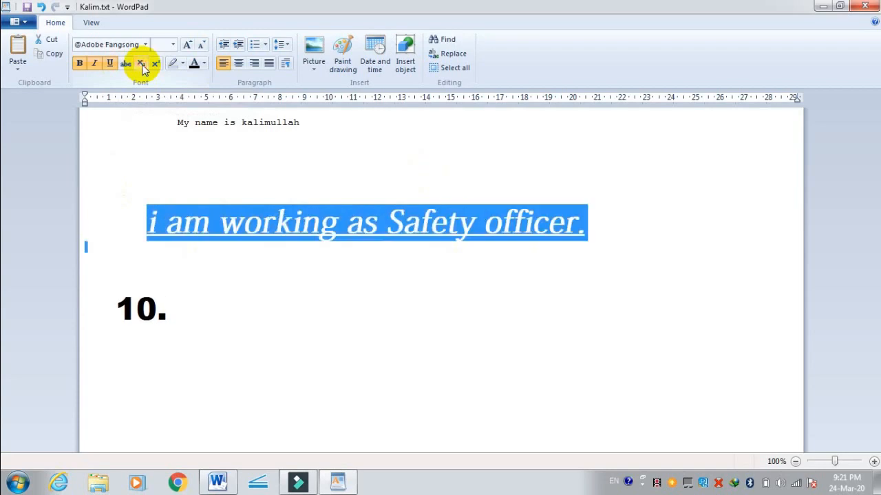
pyautogui.click(141, 65)
# Step: Toggle superscript on and off repeatedly for the selected sentence, restoring its normal size and position
pyautogui.click(156, 65)
pyautogui.click(156, 65)
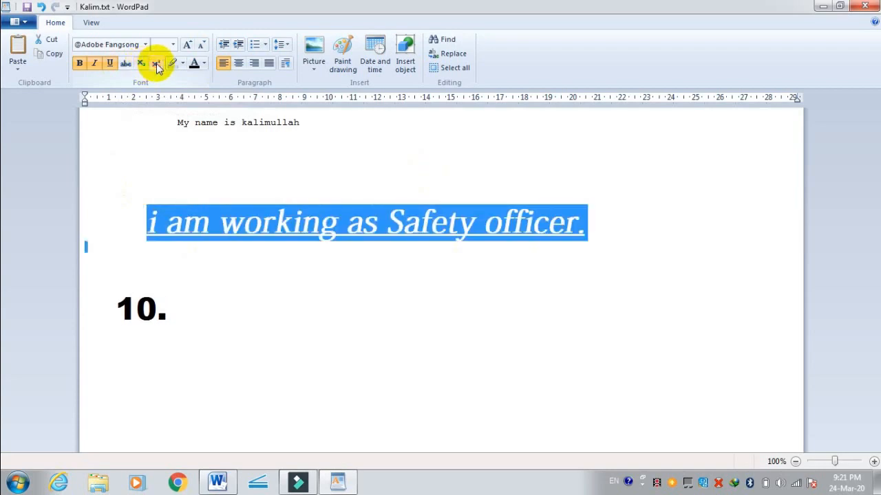
pyautogui.click(156, 65)
pyautogui.click(157, 65)
pyautogui.click(156, 65)
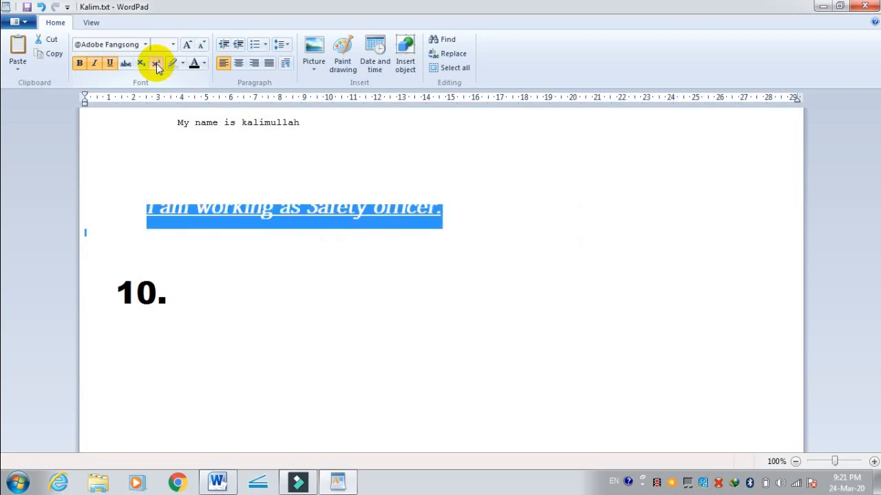
pyautogui.click(156, 65)
pyautogui.click(156, 65)
pyautogui.click(157, 65)
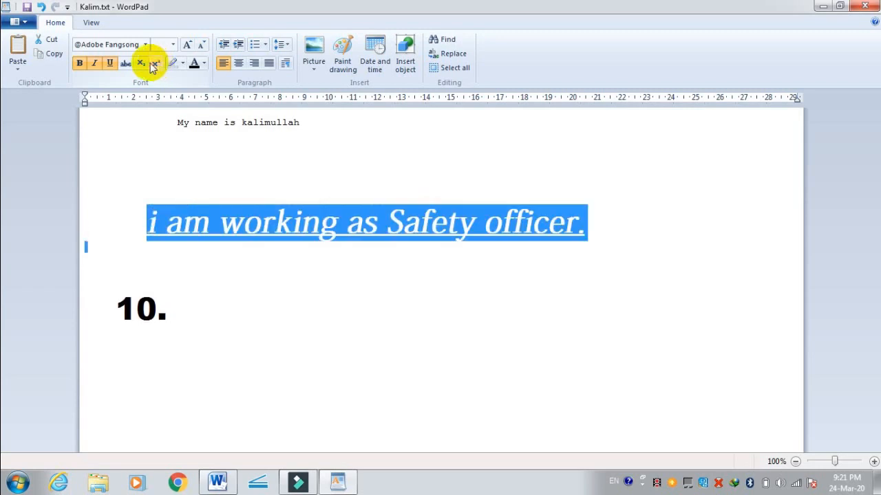
# Step: Try subscript on the selected sentence once more and switch it off again
pyautogui.click(143, 64)
pyautogui.click(143, 65)
pyautogui.click(143, 65)
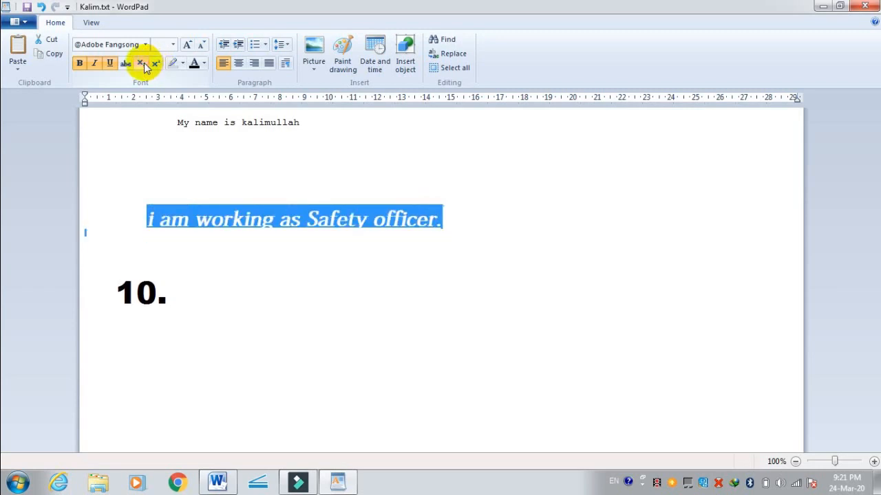
pyautogui.click(143, 64)
pyautogui.click(143, 65)
pyautogui.click(143, 65)
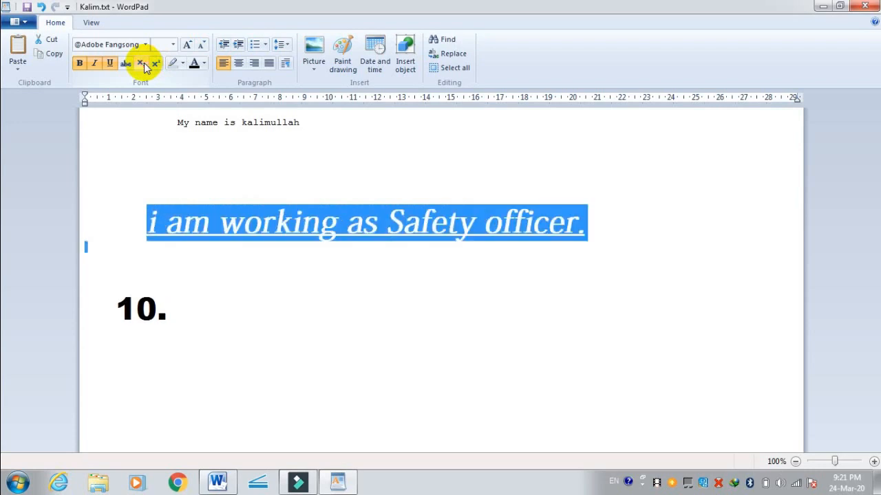
# Step: Highlight the selected sentence in yellow and clear the highlight with No color
pyautogui.click(181, 64)
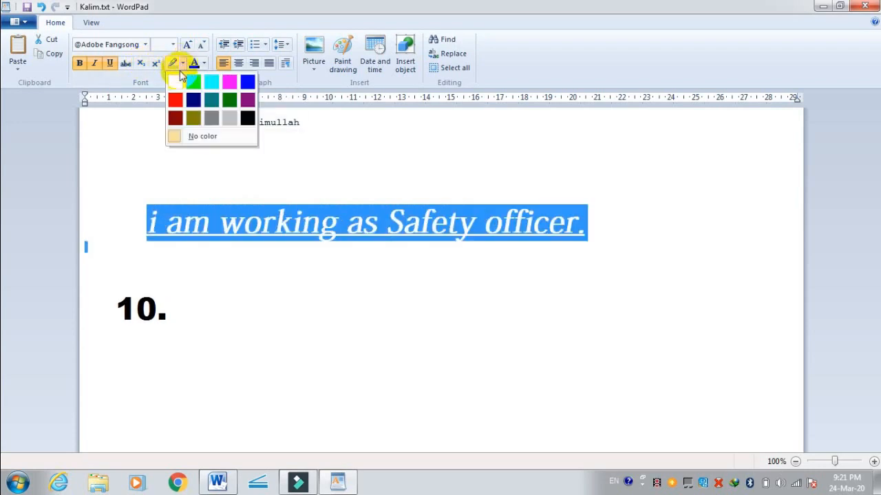
pyautogui.click(180, 86)
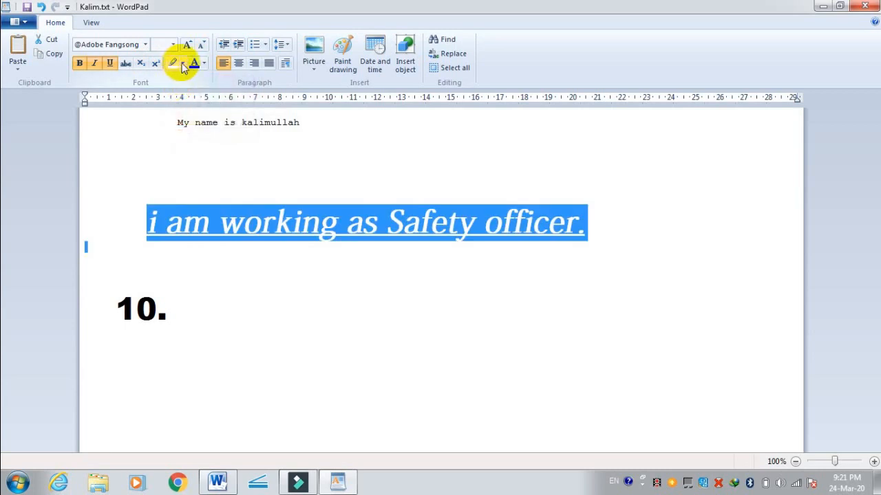
pyautogui.click(183, 63)
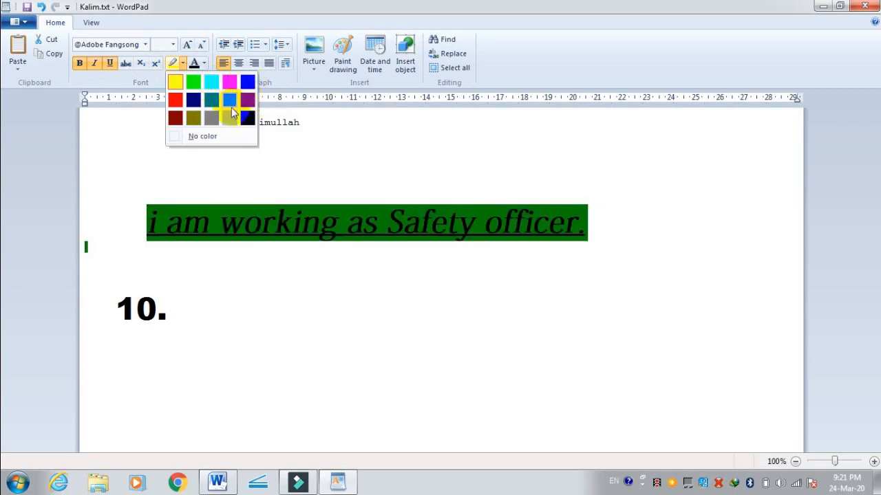
pyautogui.click(174, 134)
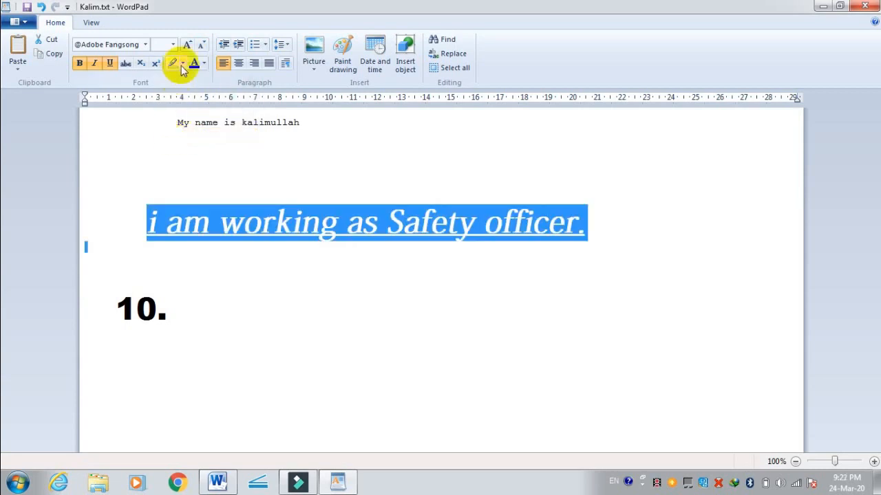
# Step: Set the text color of the selected sentence to Vibrant blue
pyautogui.click(205, 64)
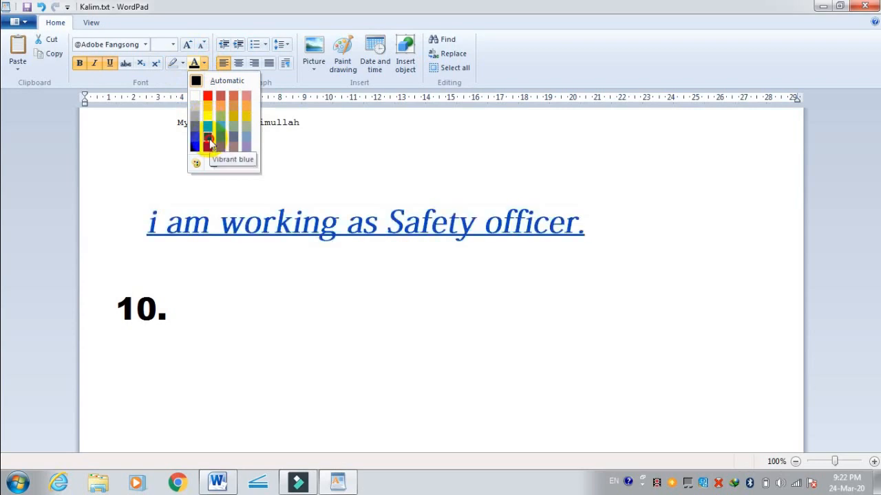
pyautogui.click(210, 141)
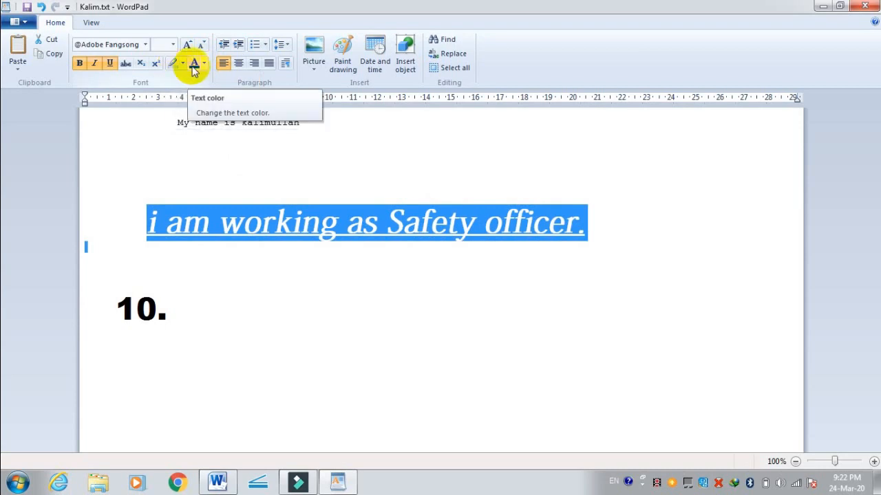
# Step: Increase the selected sentence's indent repeatedly to about 9 on the ruler, until it wraps onto a second line
pyautogui.click(238, 45)
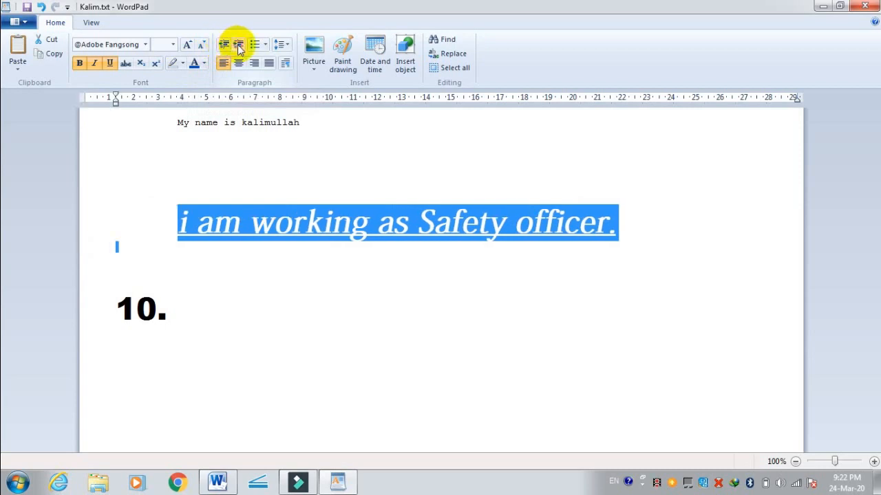
pyautogui.click(238, 46)
pyautogui.click(237, 46)
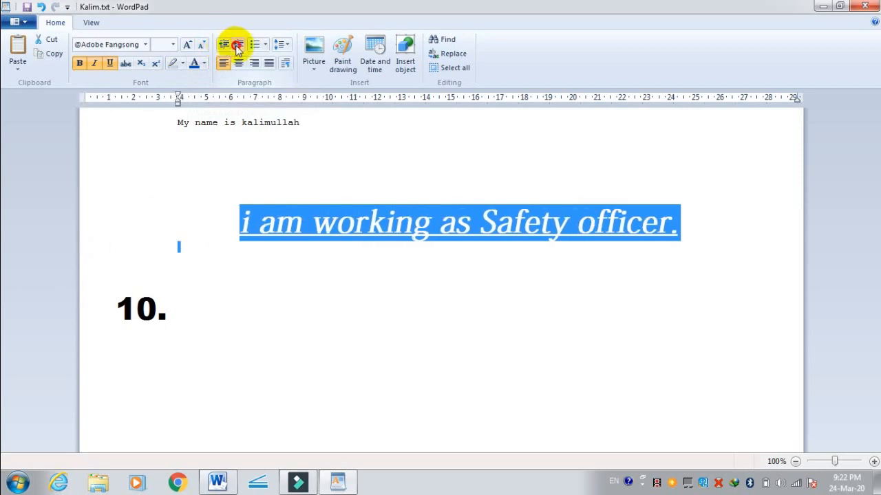
pyautogui.click(237, 46)
pyautogui.click(237, 46)
pyautogui.click(237, 46)
pyautogui.click(238, 46)
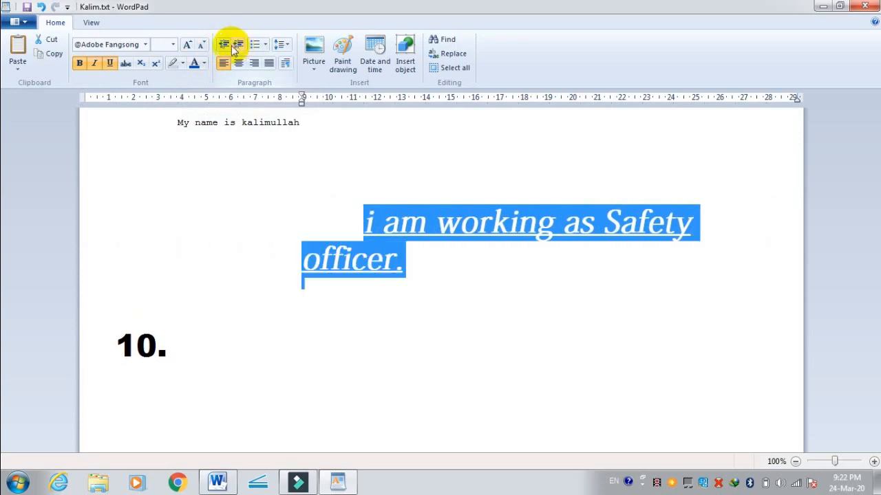
# Step: Decrease the selected sentence's indent repeatedly until its paragraph starts at the page margin
pyautogui.click(225, 46)
pyautogui.click(225, 46)
pyautogui.click(225, 46)
pyautogui.click(225, 46)
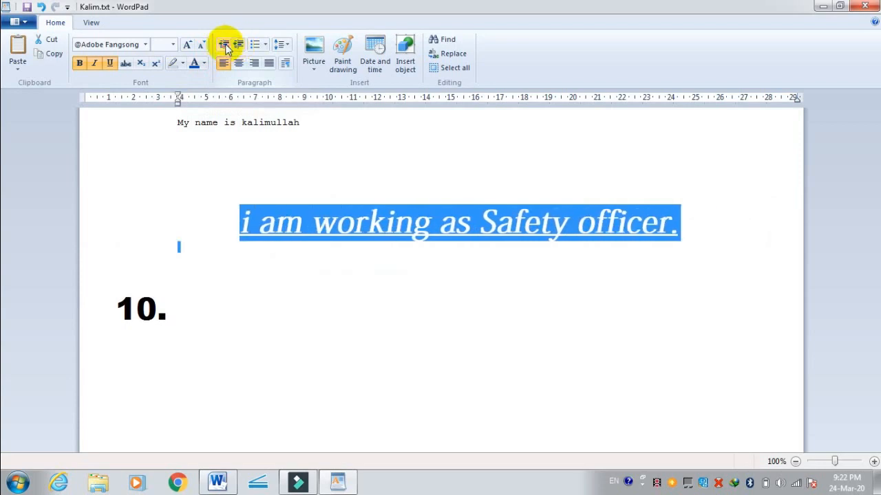
pyautogui.click(225, 46)
pyautogui.click(224, 46)
pyautogui.click(225, 46)
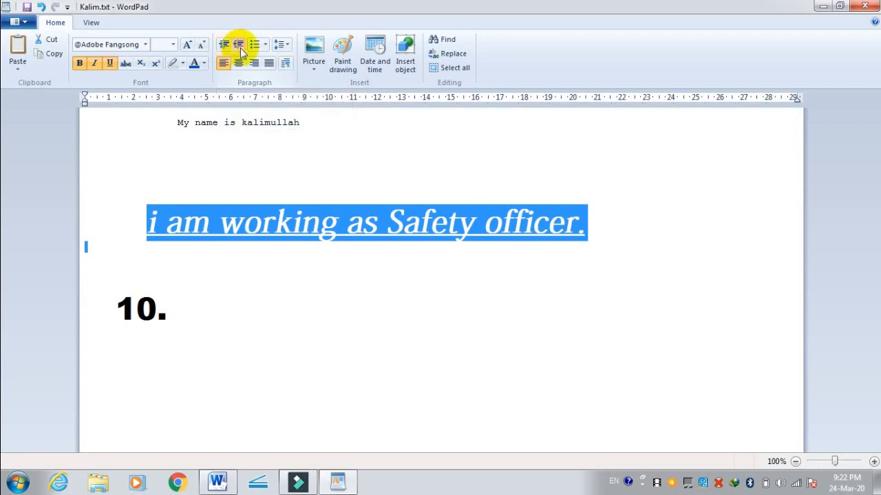
# Step: Increase the selected sentence's indent to about 5 on the ruler and decrease it back to the page margin
pyautogui.click(239, 46)
pyautogui.click(240, 46)
pyautogui.click(240, 47)
pyautogui.click(240, 47)
pyautogui.click(240, 47)
pyautogui.click(224, 45)
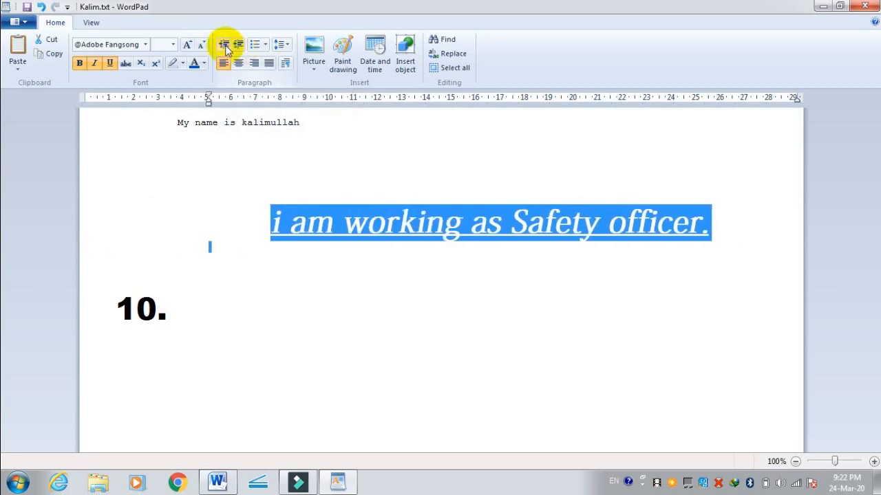
pyautogui.click(225, 45)
pyautogui.click(225, 46)
pyautogui.click(225, 46)
pyautogui.click(225, 46)
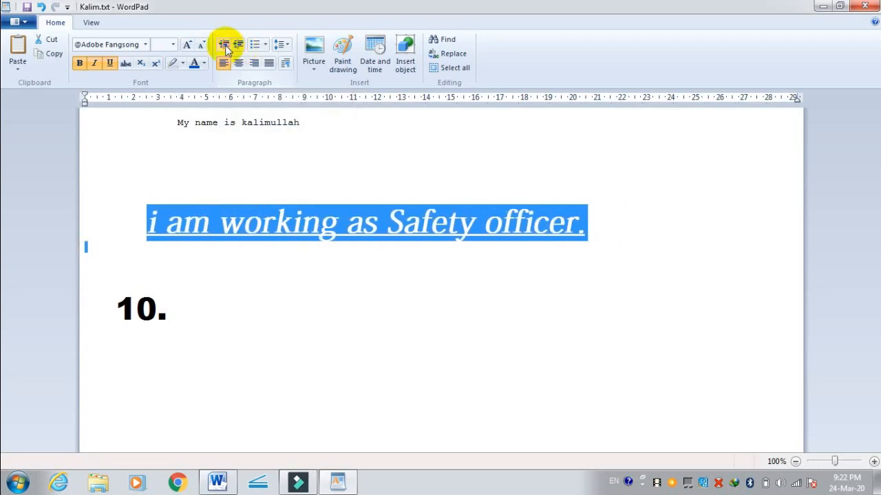
# Step: Turn the selected sentence into a bulleted list with the round bullet style
pyautogui.click(264, 45)
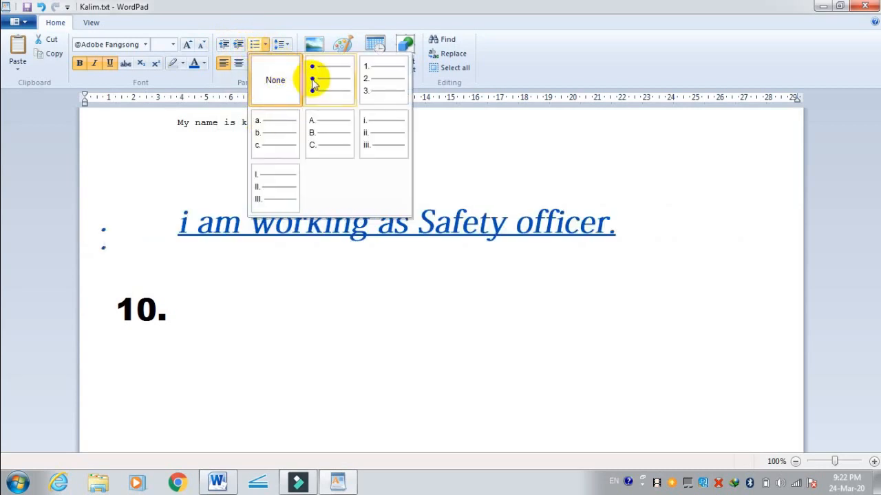
pyautogui.click(312, 81)
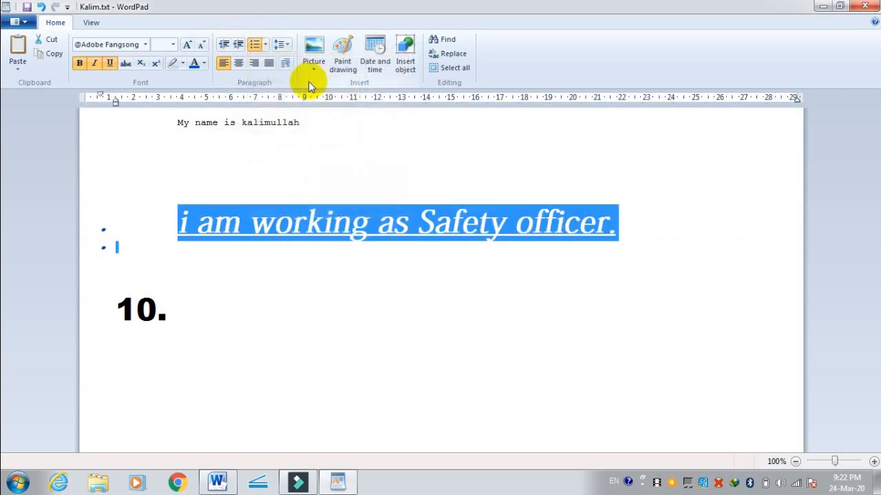
# Step: Delete the text "10." below the bulleted sentence
pyautogui.moveTo(193, 314); pyautogui.dragTo(95, 224)
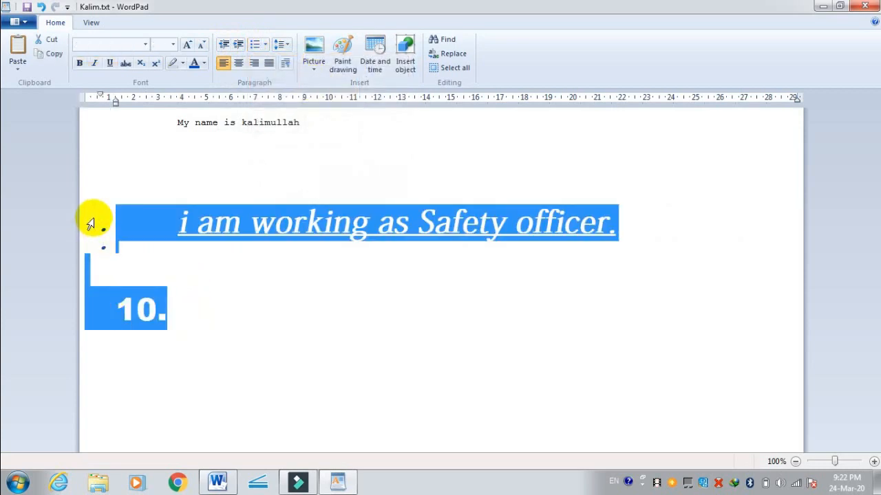
pyautogui.click(204, 296)
pyautogui.press('BackSpace')
pyautogui.press('BackSpace')
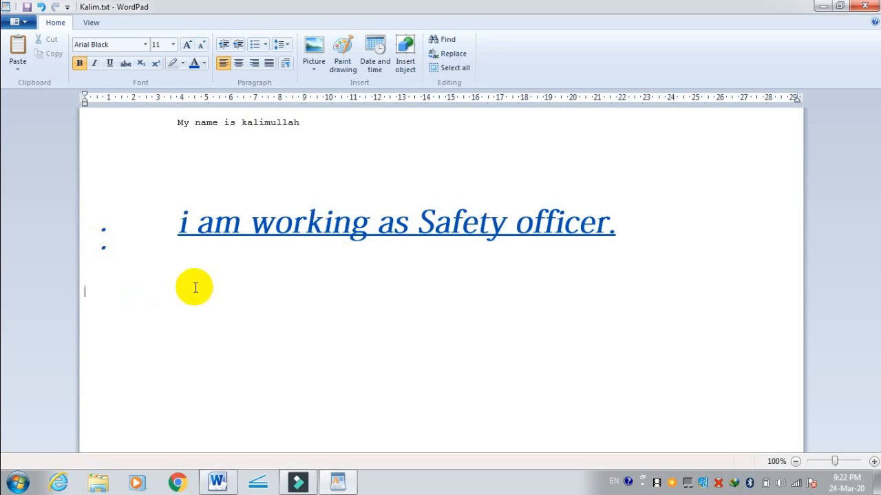
pyautogui.click(98, 239)
pyautogui.click(127, 262)
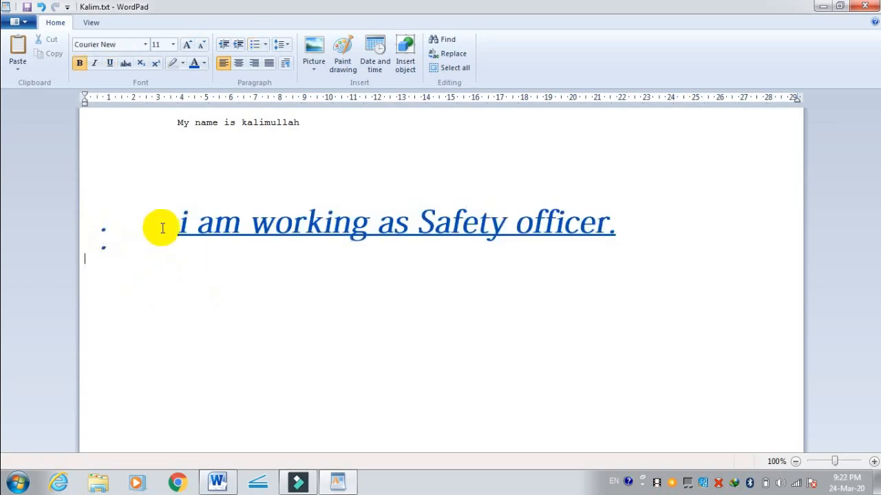
# Step: Change the sentence's list style to uppercase Roman numerals (I., II., III.)
pyautogui.moveTo(177, 224); pyautogui.dragTo(633, 244)
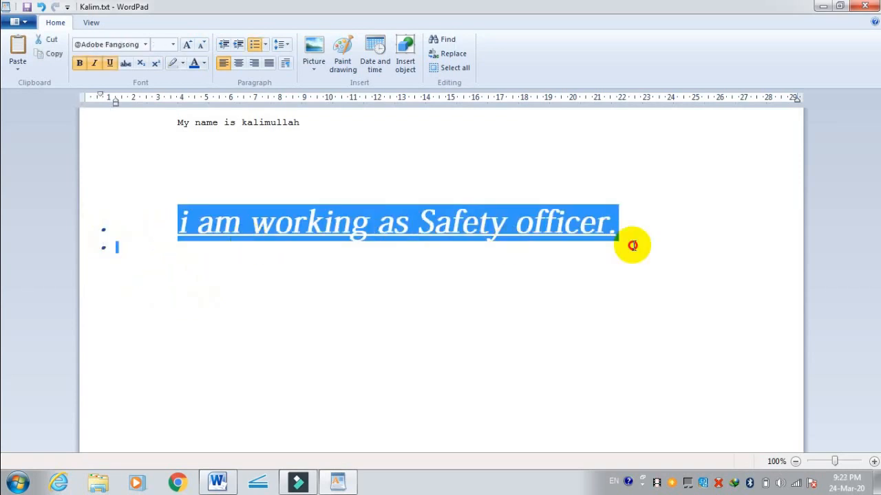
pyautogui.click(265, 45)
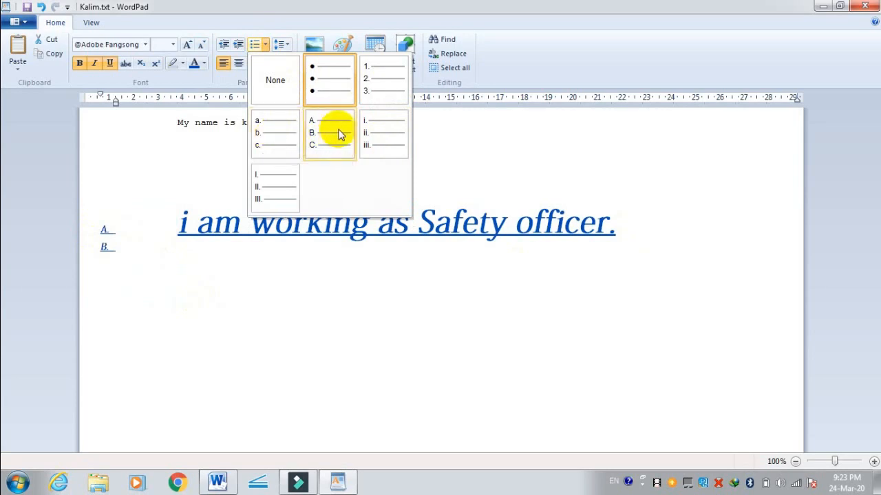
pyautogui.click(284, 185)
pyautogui.click(198, 287)
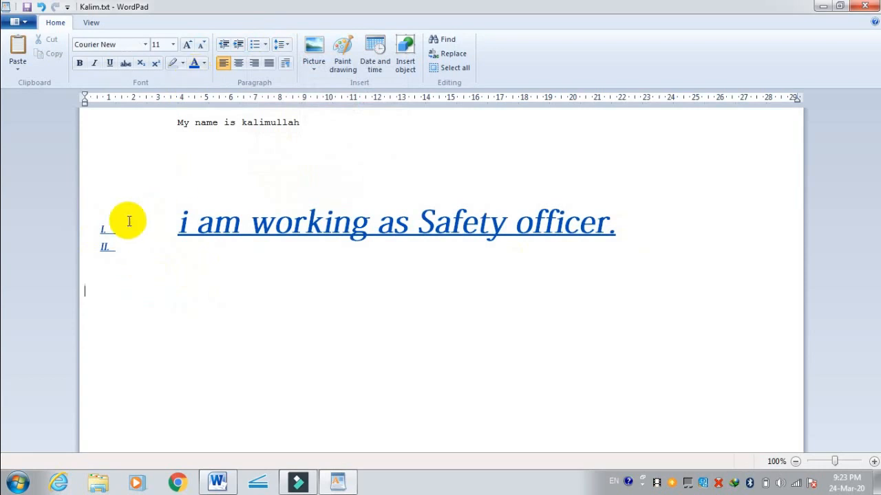
# Step: Change the sentence's list style back to round bullets
pyautogui.click(102, 246)
pyautogui.moveTo(101, 244); pyautogui.dragTo(95, 210)
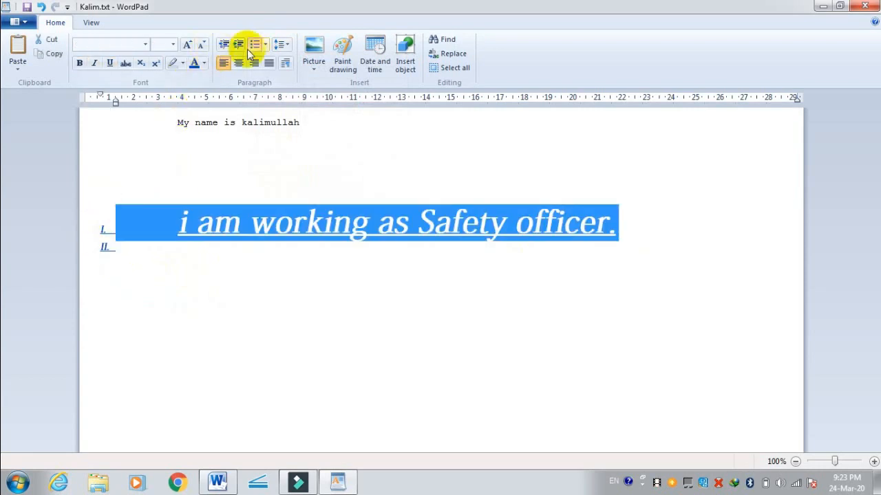
pyautogui.click(265, 45)
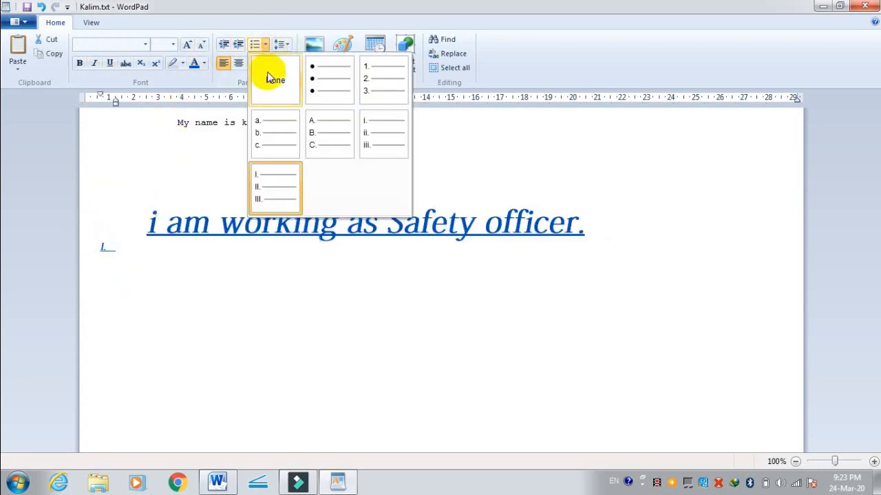
pyautogui.click(318, 83)
# Step: Start a new bullet after the sentence and delete the leftover empty list items below it
pyautogui.click(631, 223)
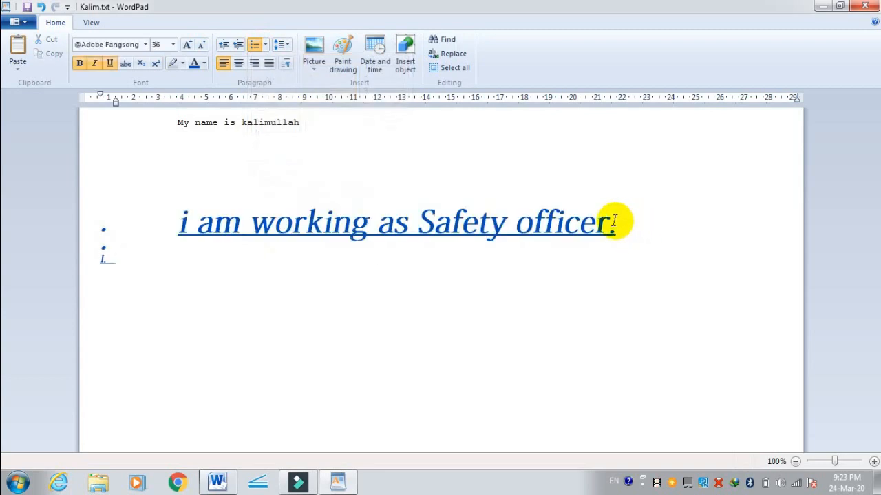
pyautogui.moveTo(136, 281); pyautogui.dragTo(81, 265)
pyautogui.press('Delete')
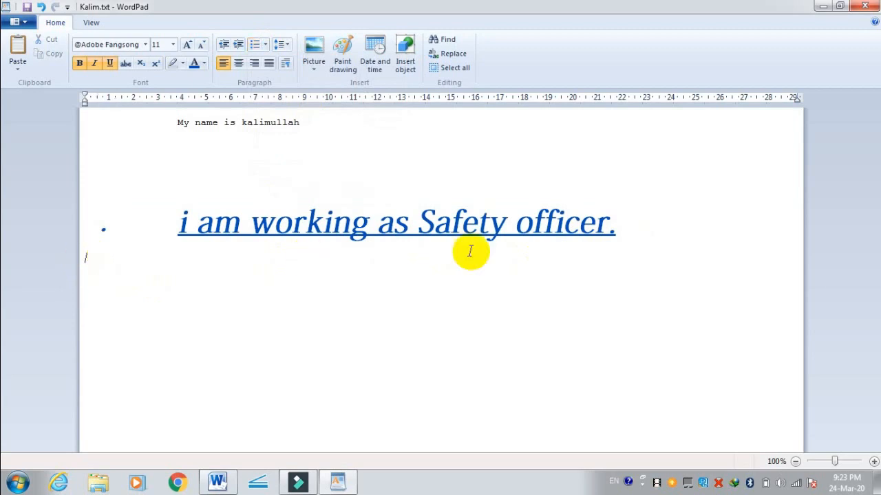
# Step: Add four bullets of random sample text below the sentence, starting with "bnbvbbn cvbvcbvcbcvb cvbcv"
pyautogui.click(637, 239)
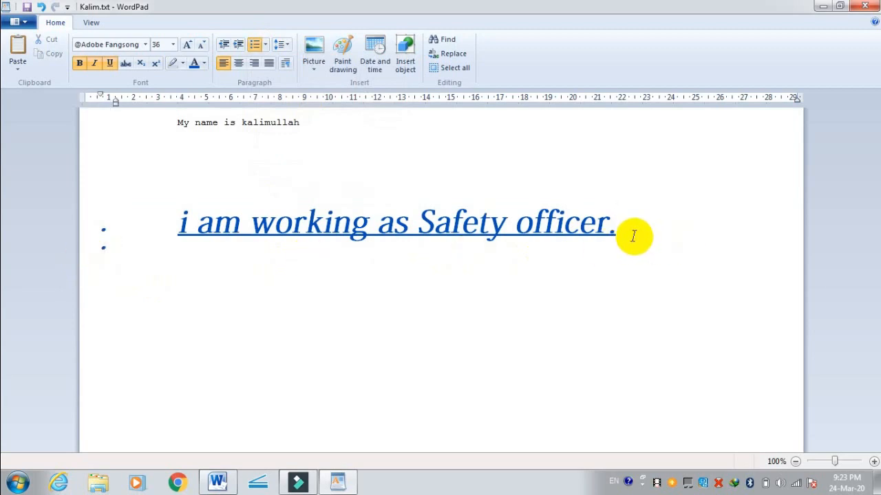
pyautogui.write('bnbvbbn cvbvcbvcbcvb cvbcv')
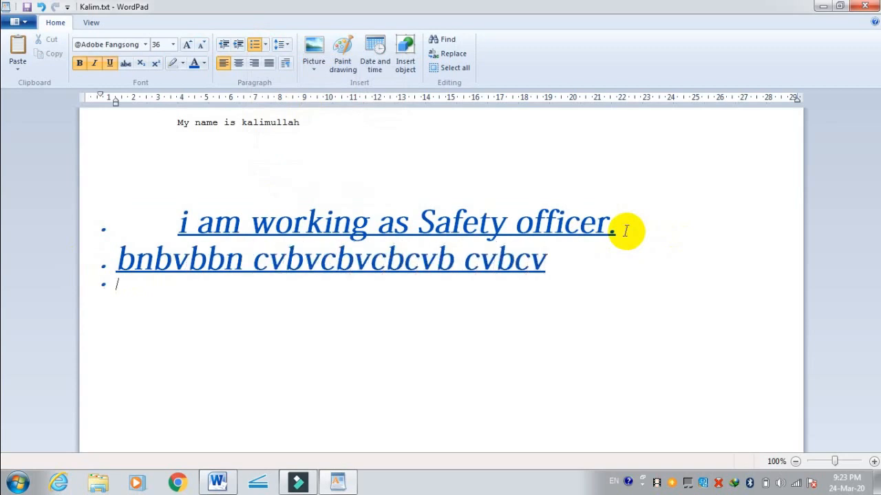
pyautogui.write('  vbvcxvcvcvbcvbcvb')
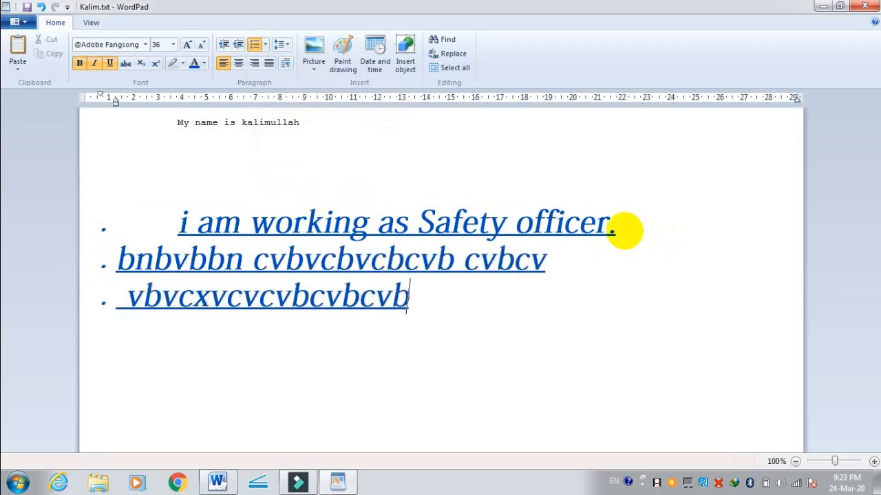
pyautogui.write('cvbcvbvcb vbc')
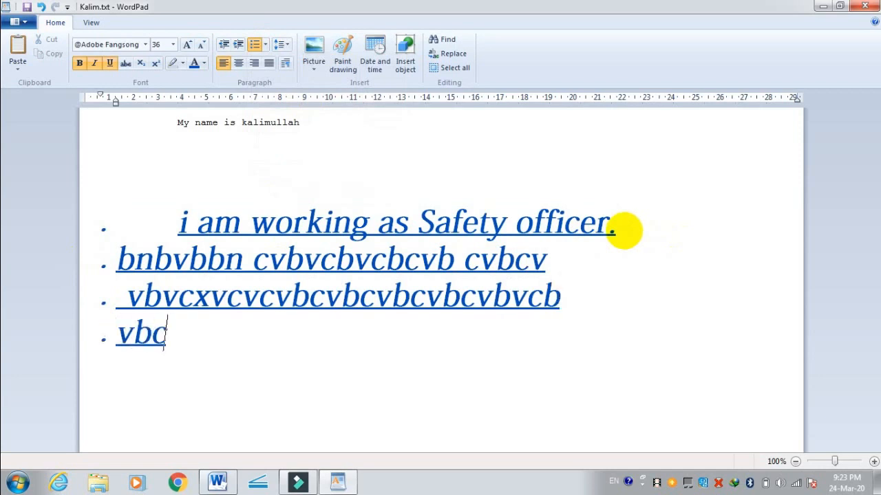
pyautogui.write('vcbvcbvcbcvb')
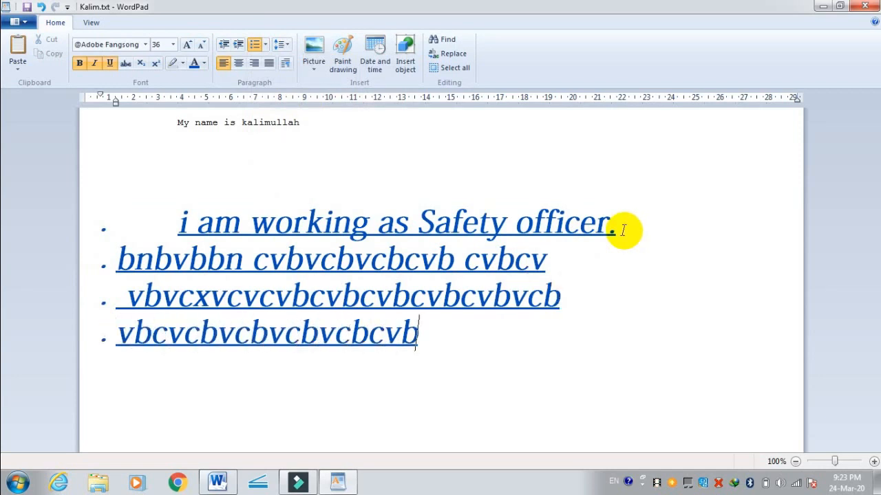
pyautogui.write(' cvcxvcxvcxvcxvcx')
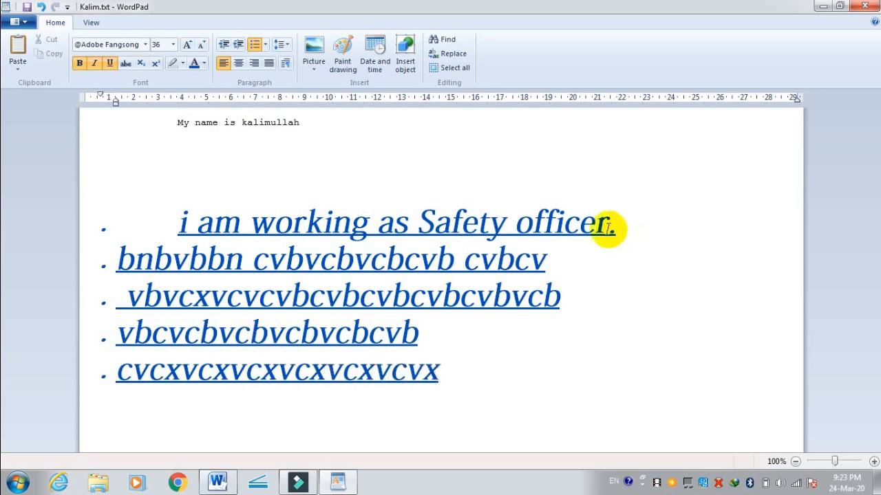
# Step: Select all five bulleted lines and set their line spacing to 1.15
pyautogui.click(282, 45)
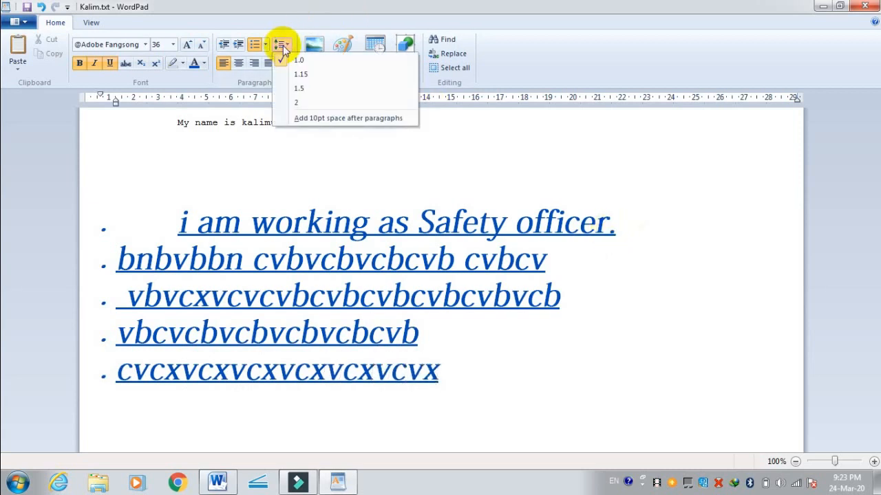
pyautogui.click(478, 354)
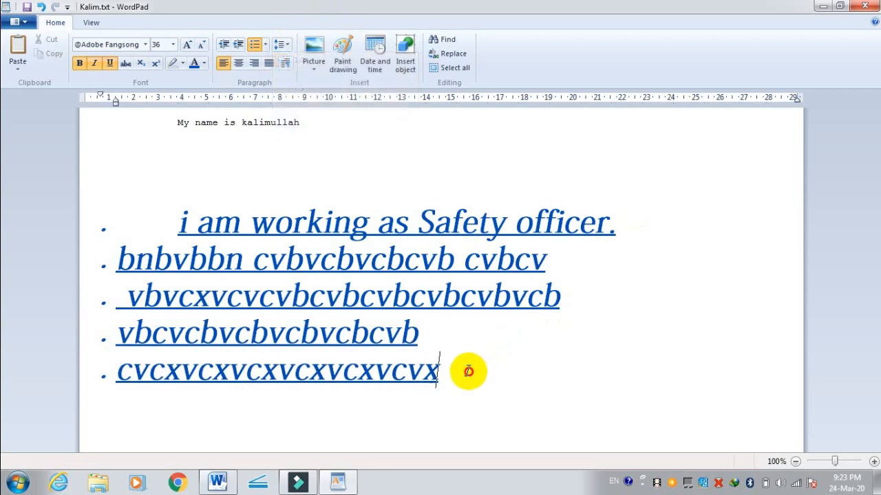
pyautogui.moveTo(463, 370); pyautogui.dragTo(157, 222)
pyautogui.click(280, 44)
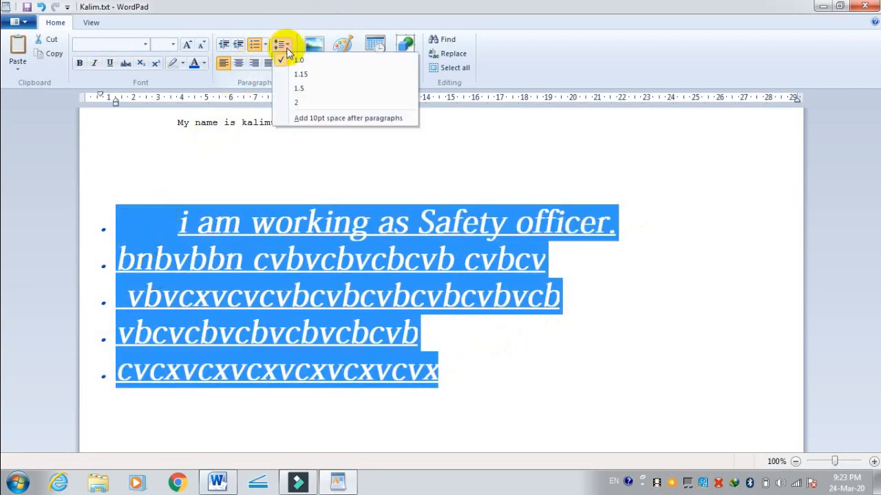
pyautogui.click(296, 74)
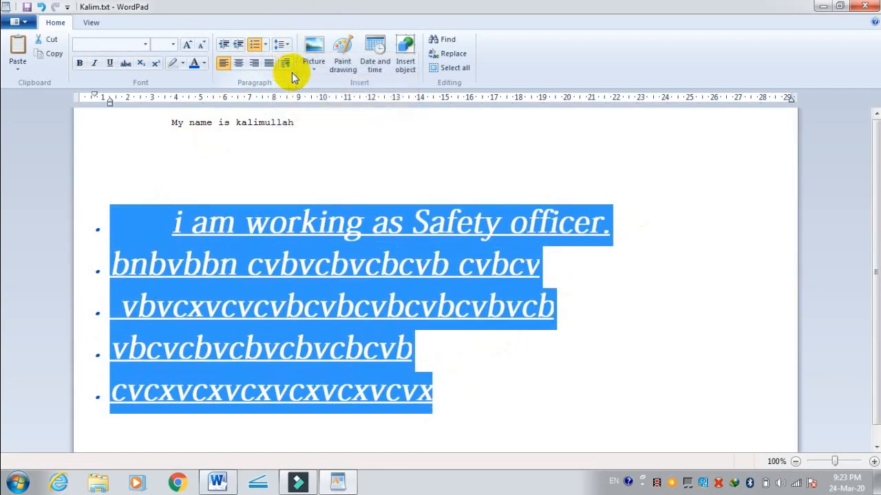
# Step: Widen the selected bullets' line spacing to 1.5 and finally to 2
pyautogui.click(288, 45)
pyautogui.click(296, 88)
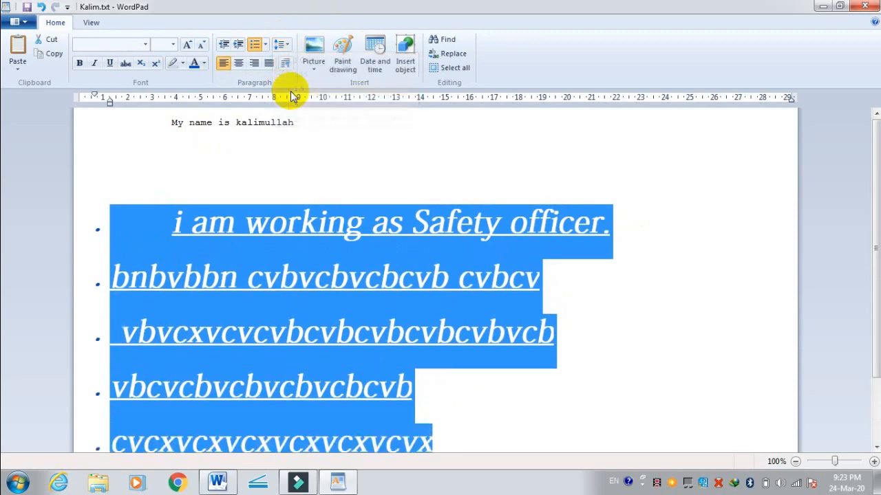
pyautogui.click(286, 46)
pyautogui.click(295, 102)
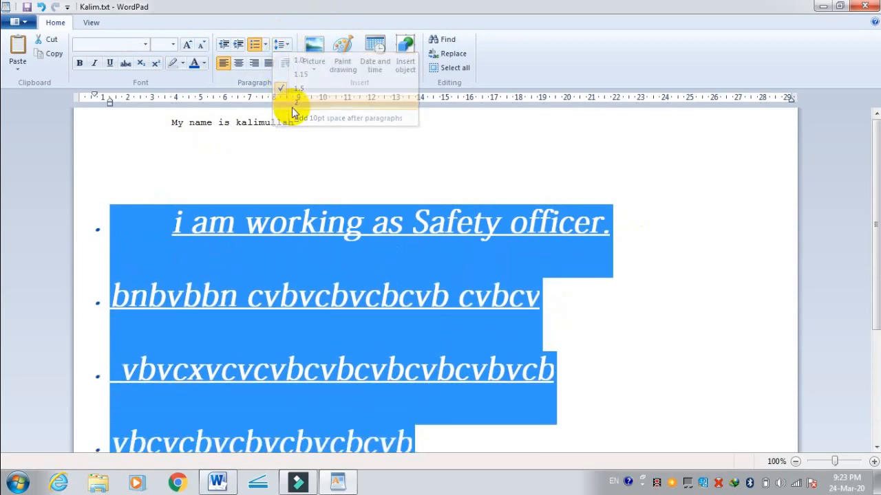
pyautogui.scroll(-2, 314, 173)
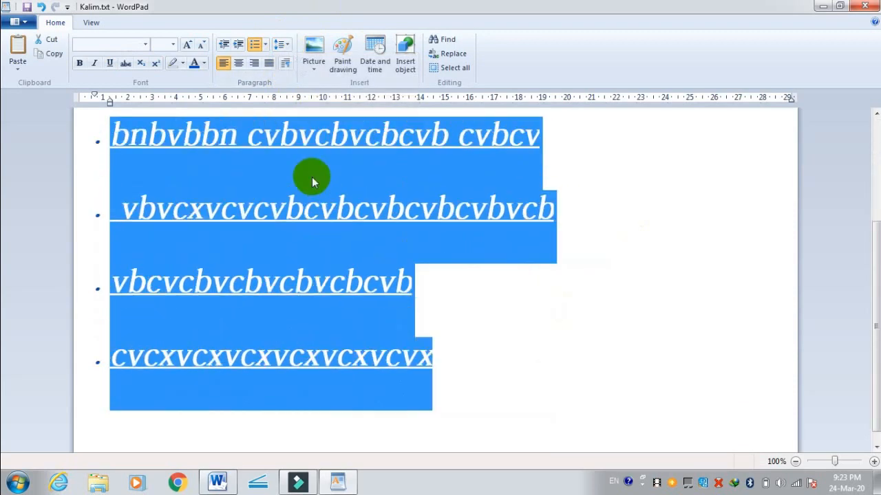
# Step: Add 10pt space after each of the selected bulleted paragraphs and clear the selection
pyautogui.click(284, 44)
pyautogui.click(297, 118)
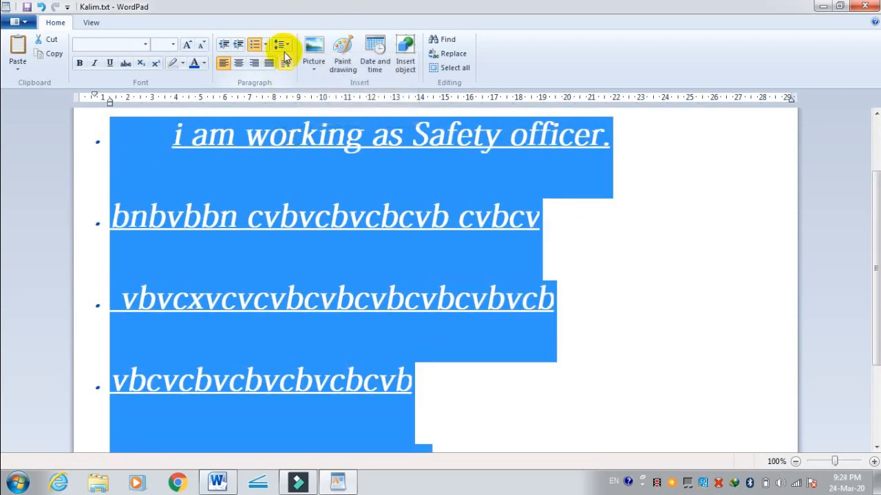
pyautogui.scroll(-2, 372, 322)
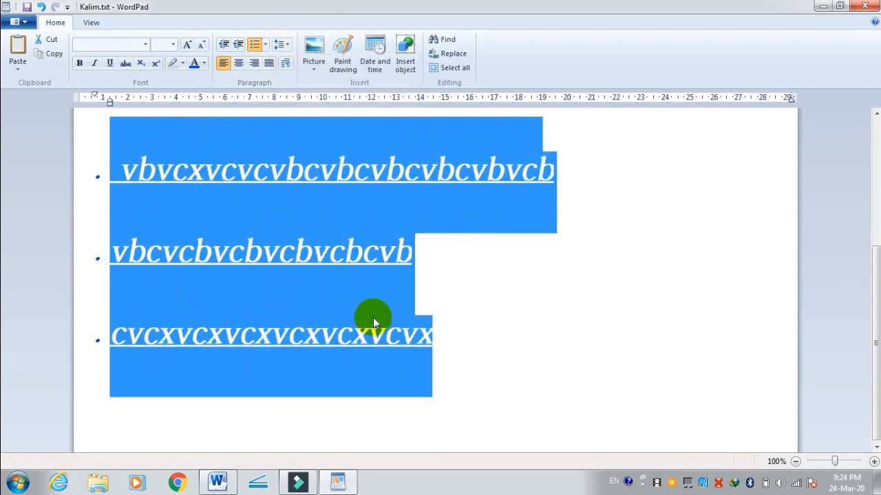
pyautogui.click(315, 313)
pyautogui.scroll(4, 458, 309)
pyautogui.scroll(-3, 459, 308)
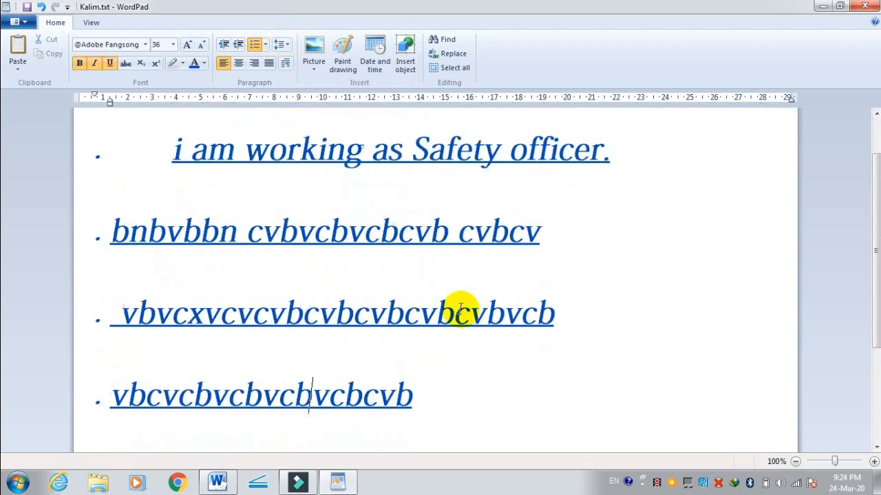
# Step: Select the bulleted lines again and try center and right alignment before setting them to justified
pyautogui.moveTo(460, 338); pyautogui.dragTo(143, 201)
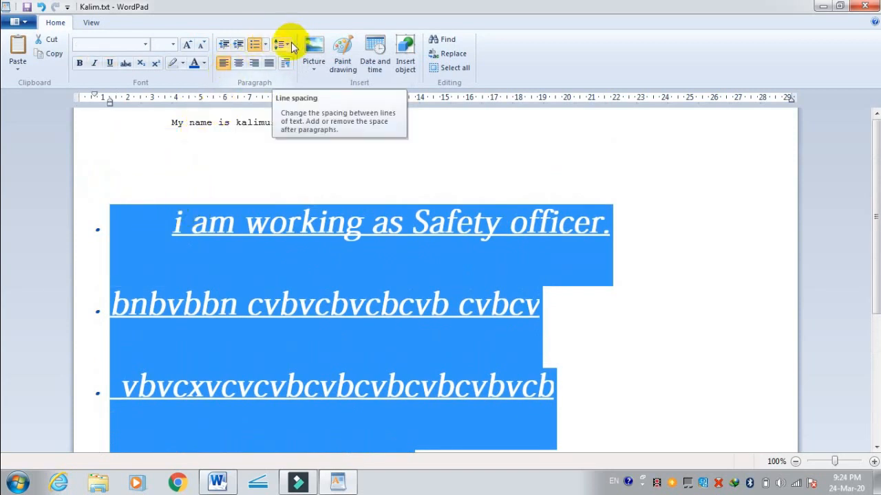
pyautogui.click(238, 65)
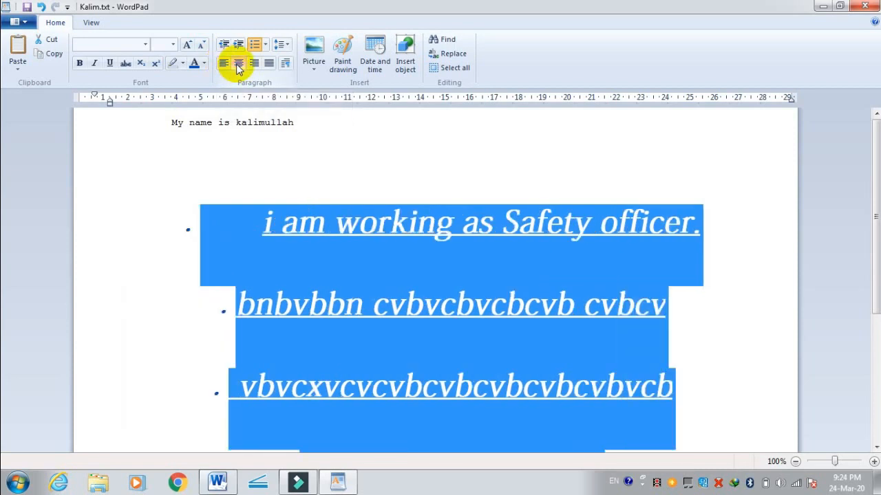
pyautogui.click(256, 64)
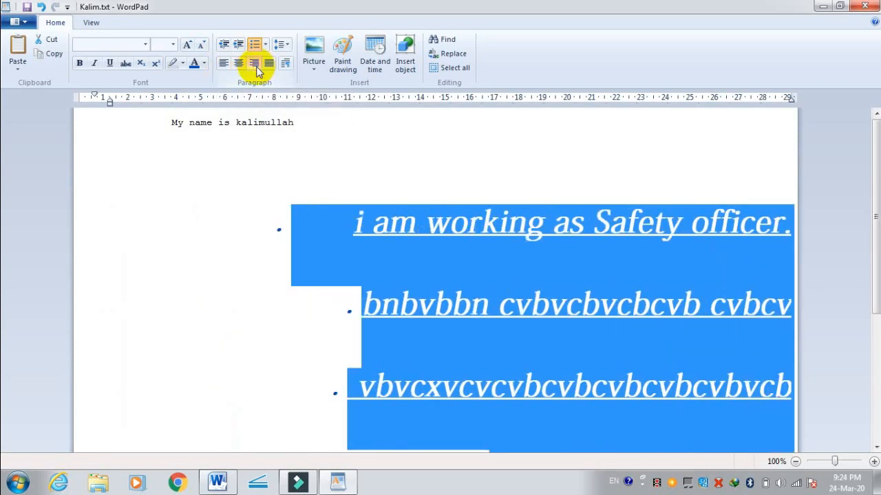
pyautogui.click(269, 64)
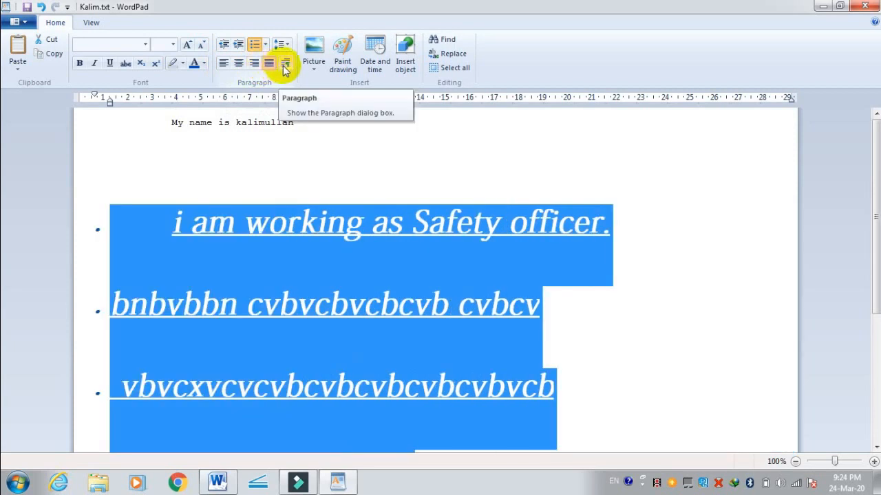
pyautogui.click(283, 64)
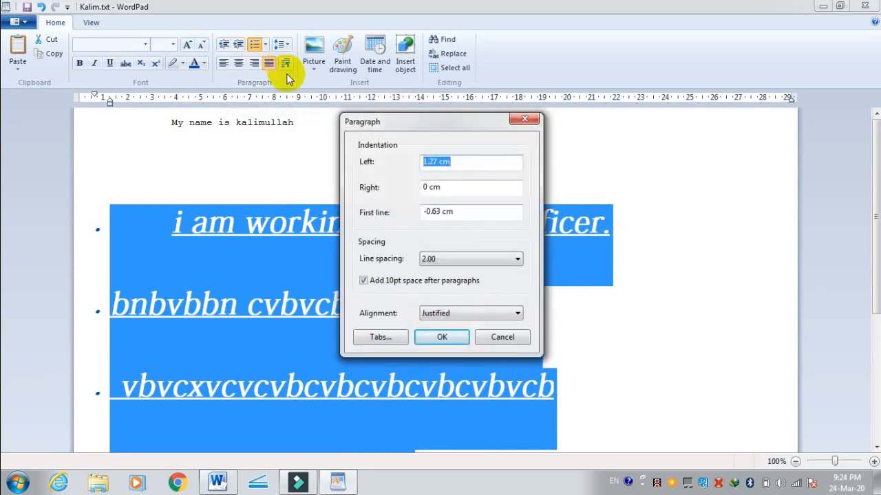
pyautogui.click(500, 337)
pyautogui.click(186, 223)
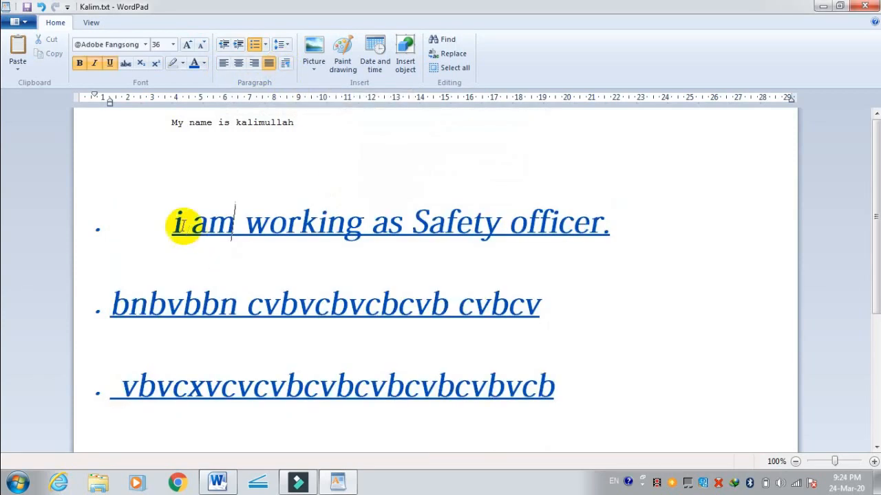
# Step: Select the bulleted line "i am working as Safety officer." and give it a tab stop at 1.3 cm
pyautogui.moveTo(161, 223); pyautogui.dragTo(702, 222)
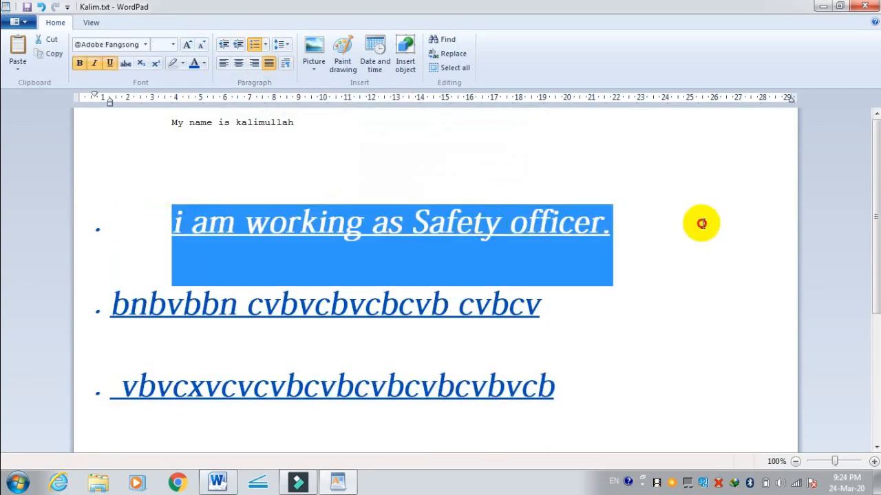
pyautogui.click(283, 64)
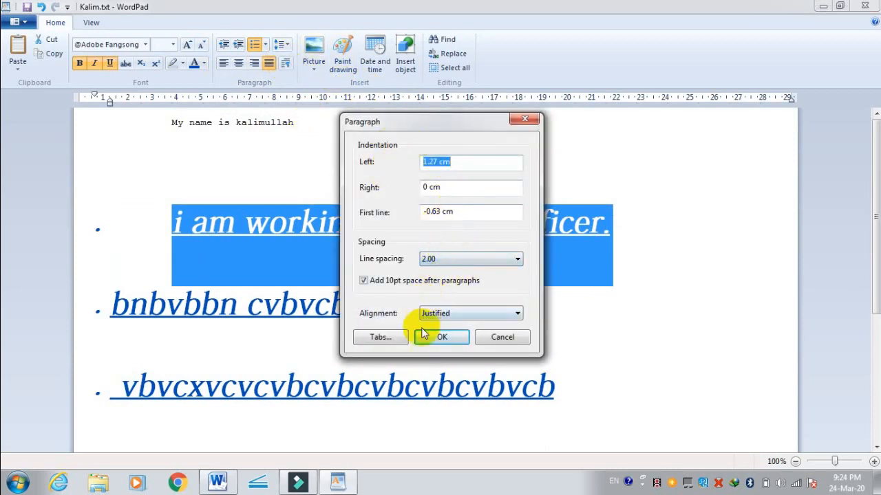
pyautogui.click(397, 340)
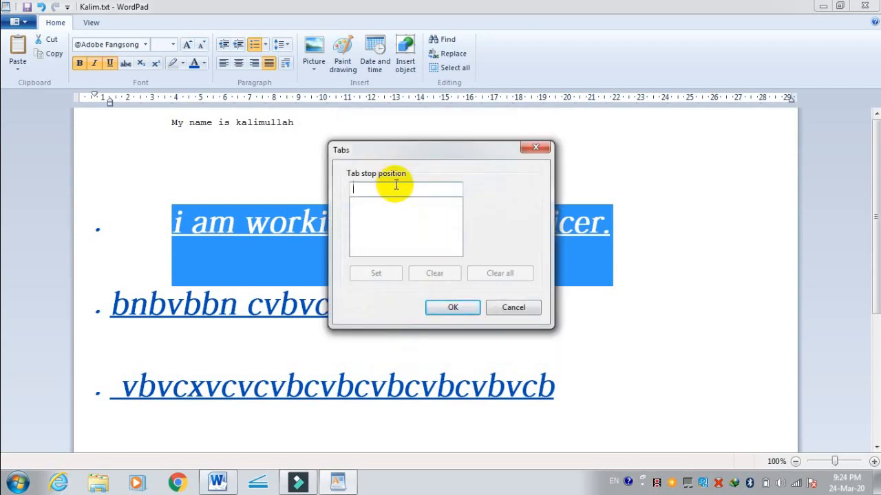
pyautogui.write('1.3')
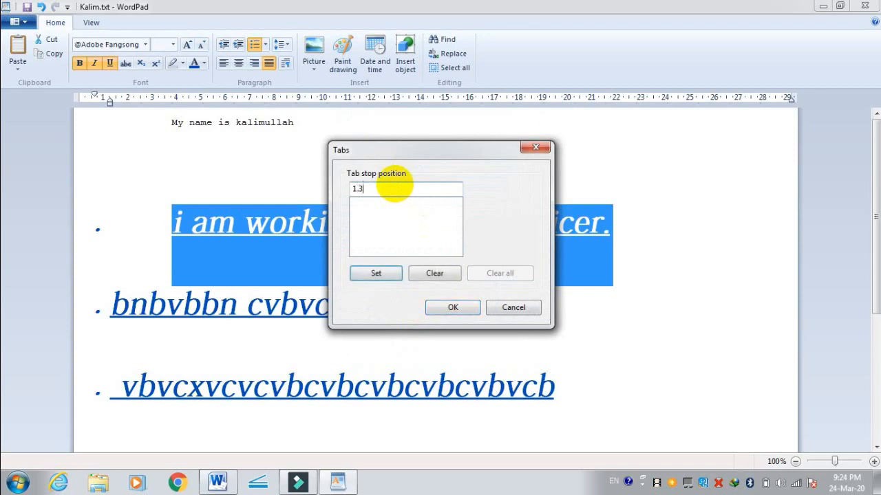
pyautogui.click(454, 311)
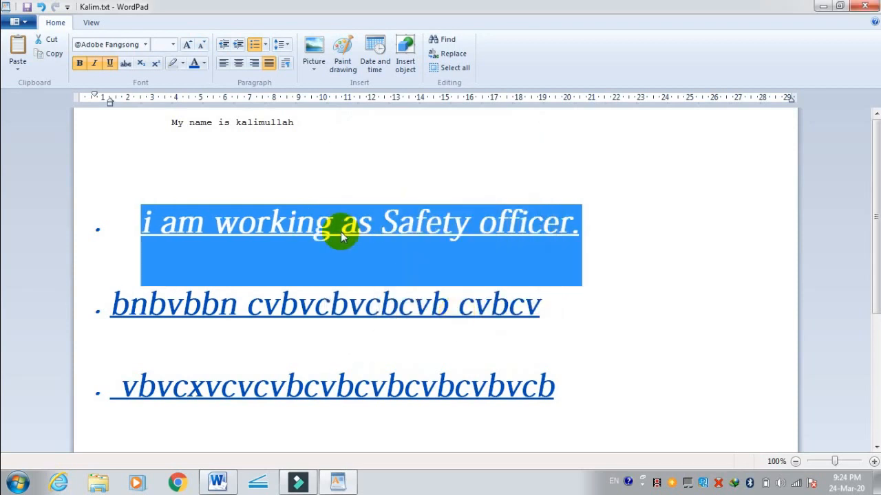
# Step: Set the selected first bullet's line spacing to 1.50 and its alignment to Center, and review its tab stops
pyautogui.click(287, 64)
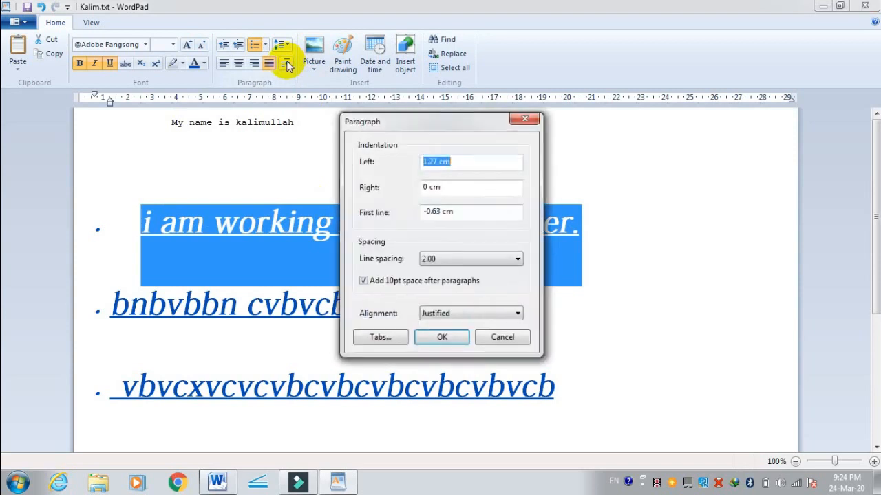
pyautogui.click(482, 263)
pyautogui.click(451, 291)
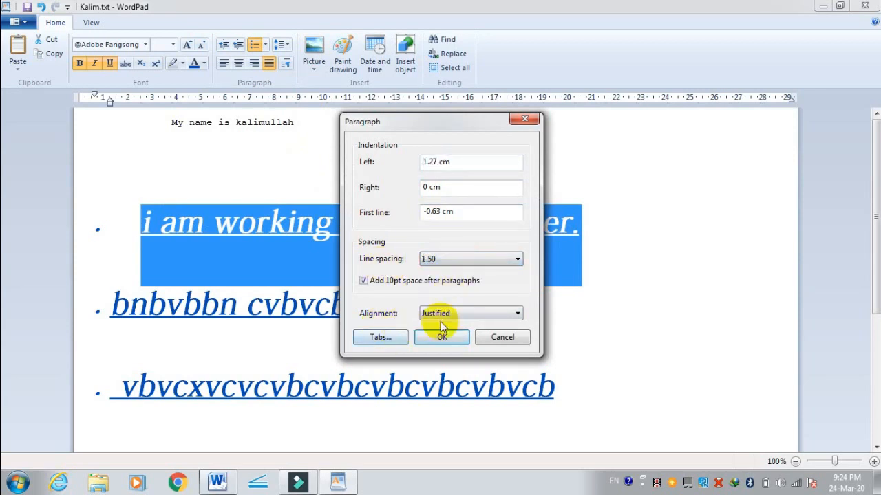
pyautogui.click(441, 313)
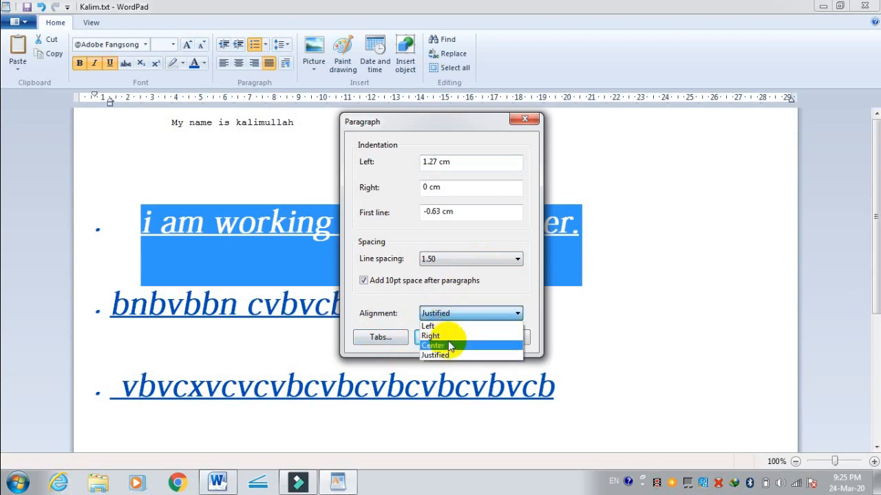
pyautogui.click(448, 342)
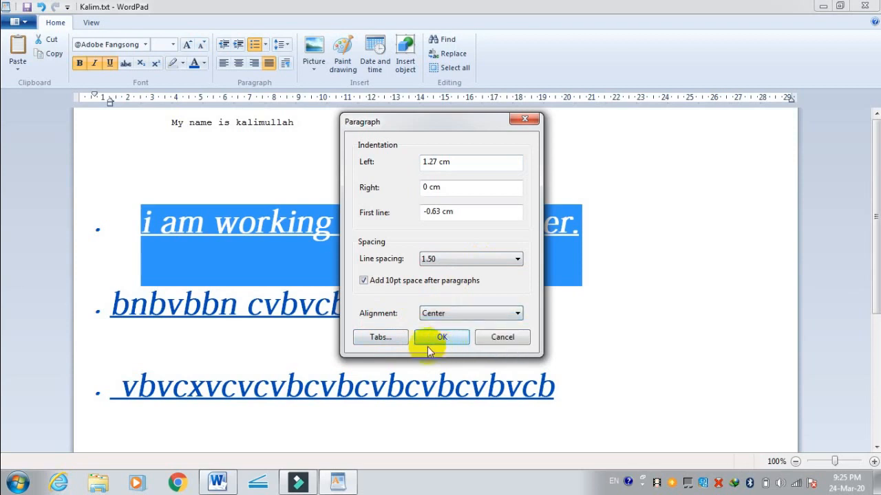
pyautogui.click(379, 337)
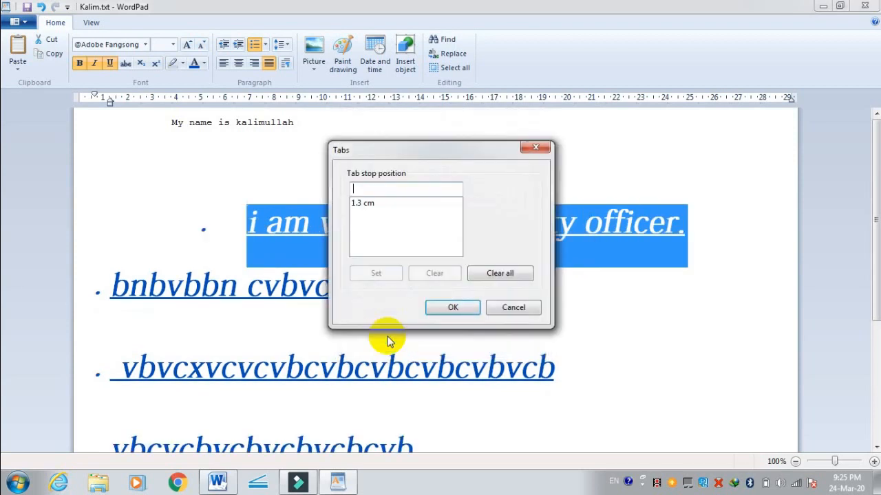
pyautogui.click(452, 306)
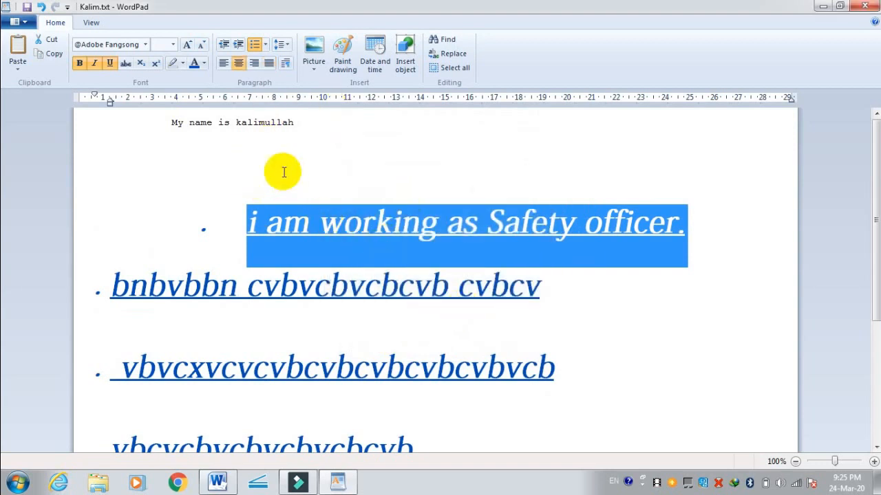
# Step: Insert the portrait photo from the Desktop in place of the selected first bullet's text
pyautogui.click(319, 53)
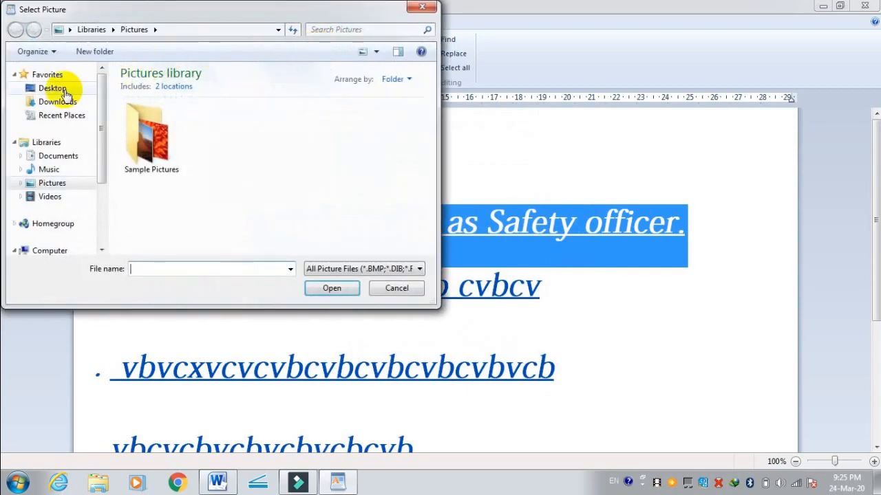
pyautogui.click(64, 91)
pyautogui.moveTo(431, 77); pyautogui.dragTo(432, 229)
pyautogui.doubleClick(189, 131)
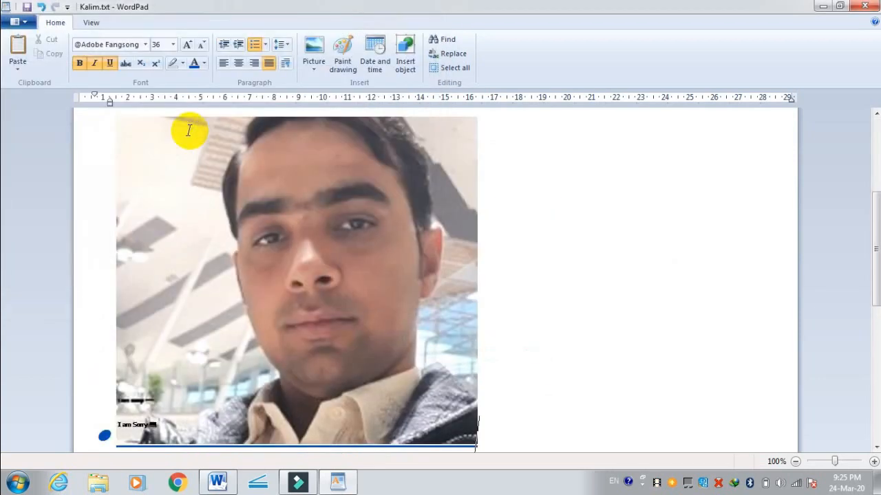
# Step: Shrink the inserted portrait to roughly half its width, and enlarge it slightly from its lower corner
pyautogui.click(379, 238)
pyautogui.scroll(5, 417, 295)
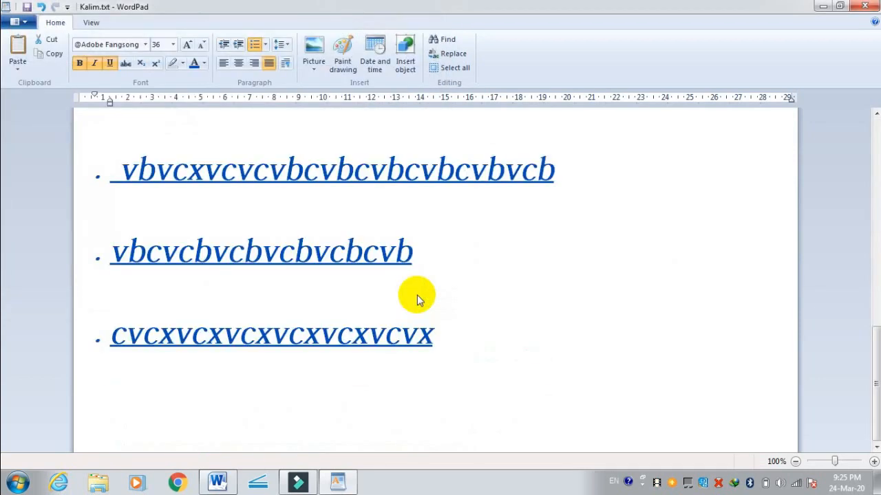
pyautogui.scroll(-3, 417, 295)
pyautogui.moveTo(473, 273); pyautogui.dragTo(337, 375)
pyautogui.click(358, 253)
pyautogui.moveTo(357, 253); pyautogui.dragTo(356, 253)
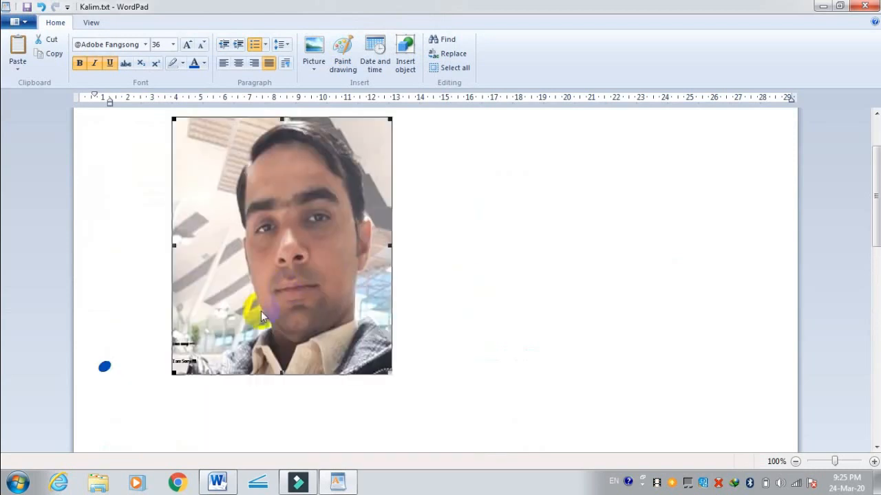
pyautogui.moveTo(391, 374); pyautogui.dragTo(425, 384)
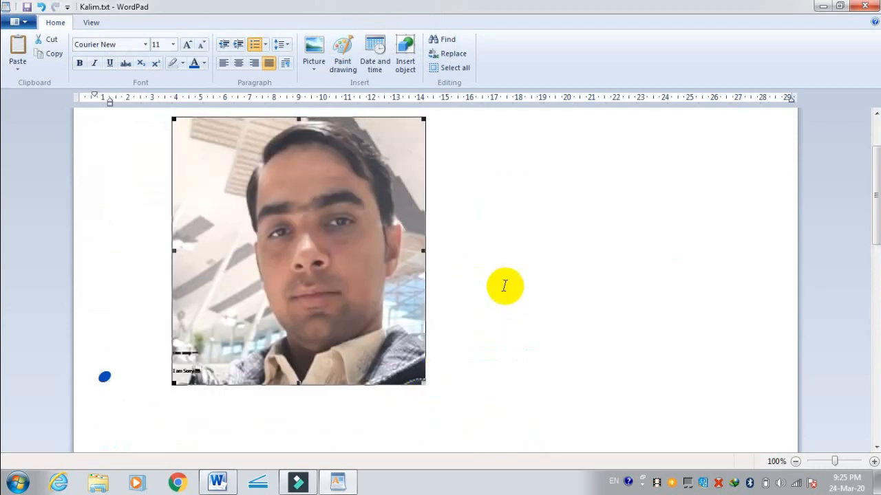
# Step: Replace the portrait with the group photo of workers in safety vests from the Desktop
pyautogui.scroll(-5, 503, 287)
pyautogui.scroll(5, 440, 247)
pyautogui.scroll(2, 371, 282)
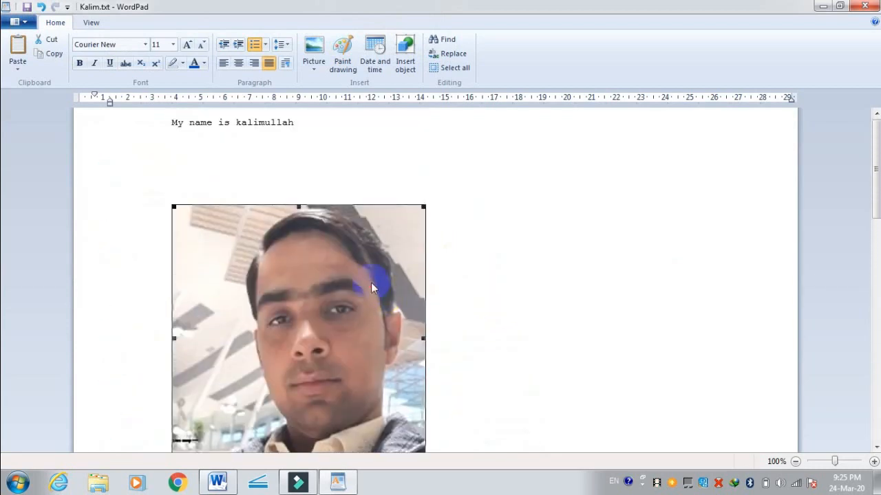
pyautogui.rightClick(371, 285)
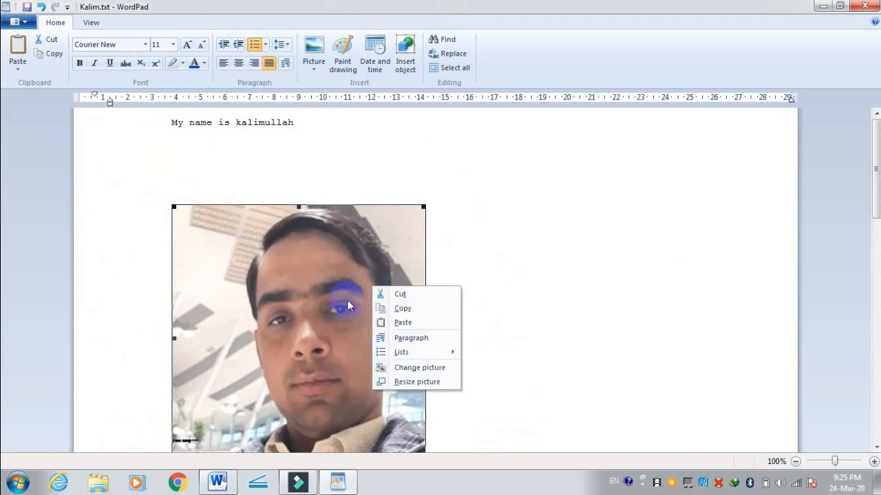
pyautogui.rightClick(293, 262)
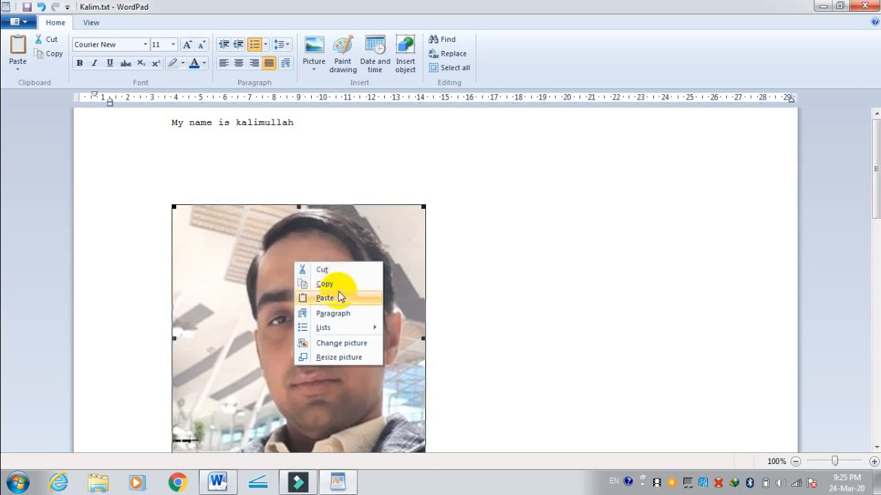
pyautogui.moveTo(358, 330)
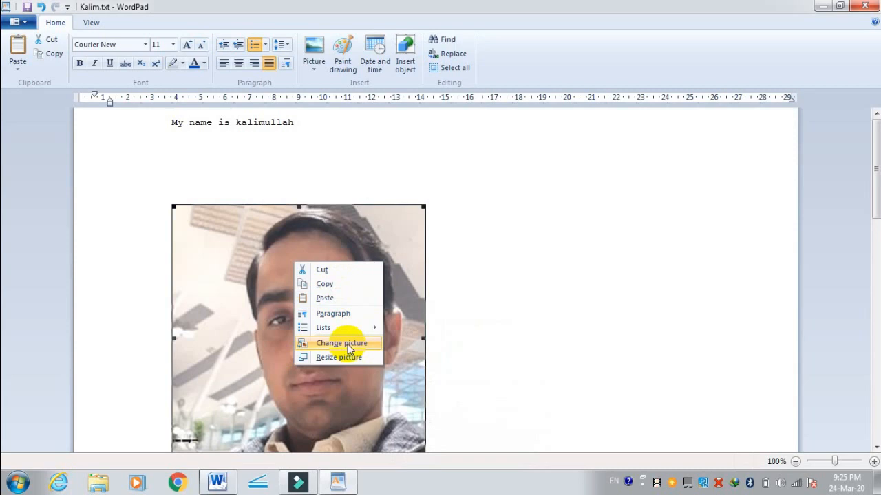
pyautogui.click(347, 343)
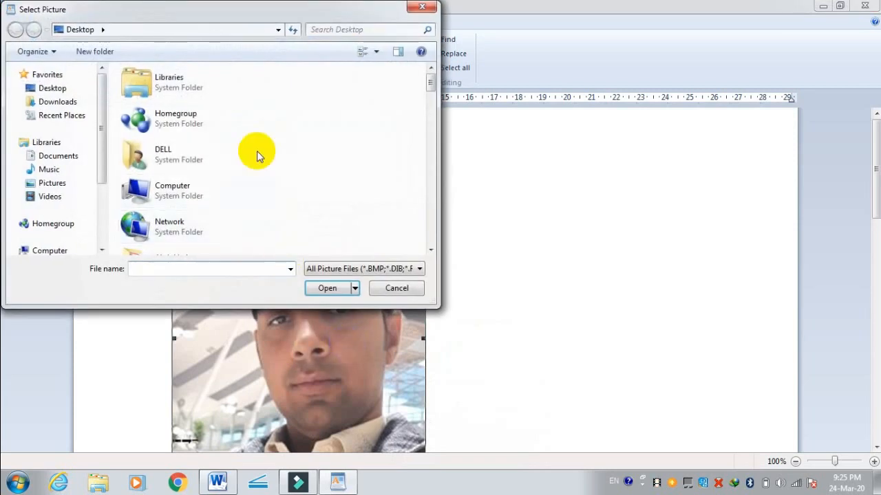
pyautogui.moveTo(427, 84); pyautogui.dragTo(426, 235)
pyautogui.doubleClick(157, 165)
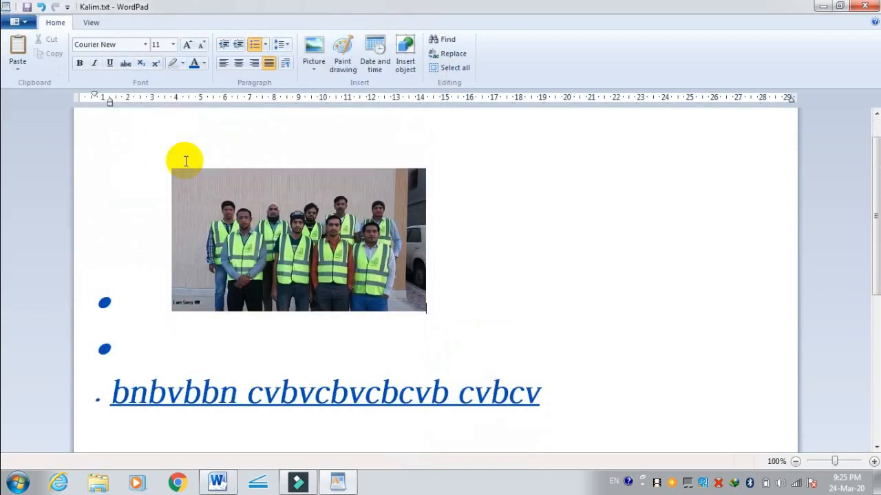
# Step: Resize the group photo to 50% horizontally with the aspect ratio locked
pyautogui.click(269, 187)
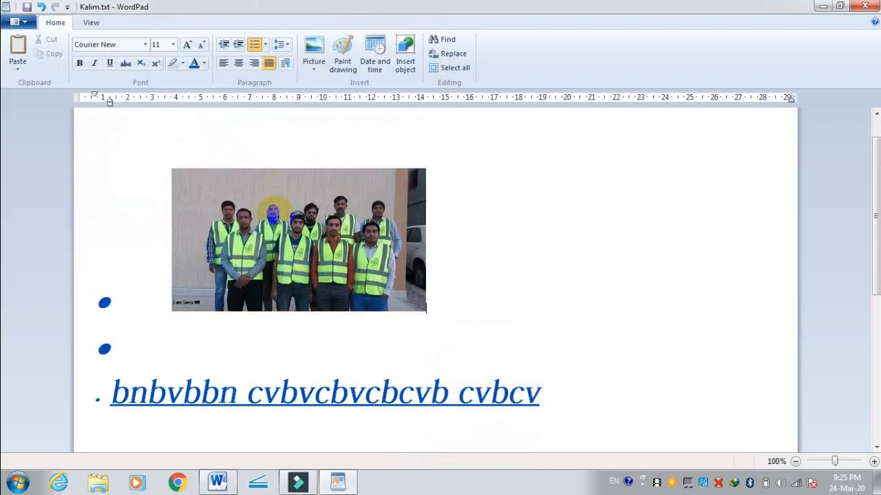
pyautogui.rightClick(272, 213)
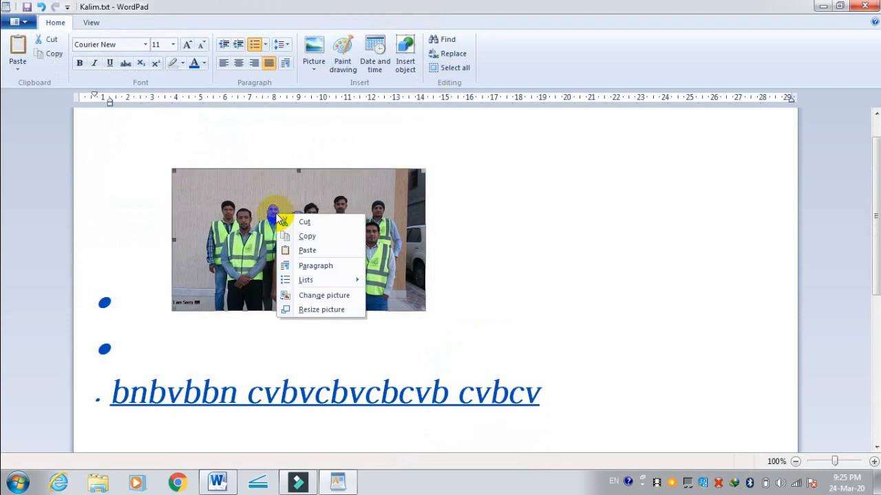
pyautogui.click(323, 309)
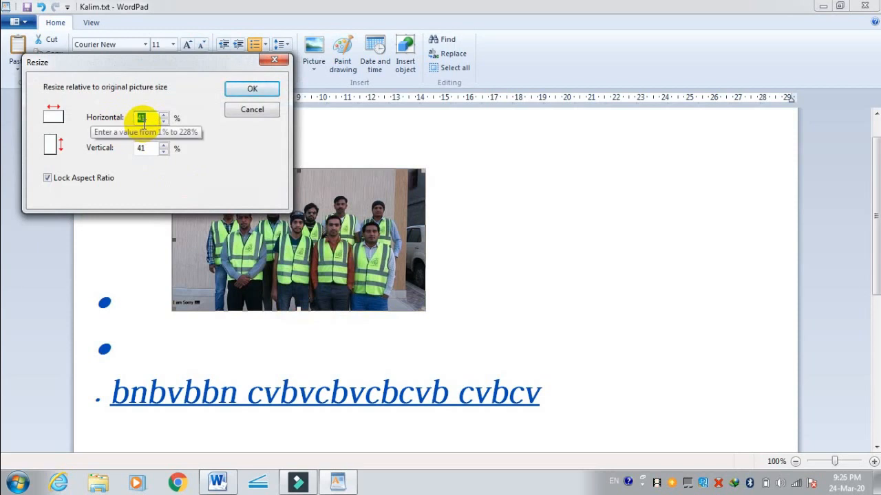
pyautogui.write('50')
pyautogui.press('Return')
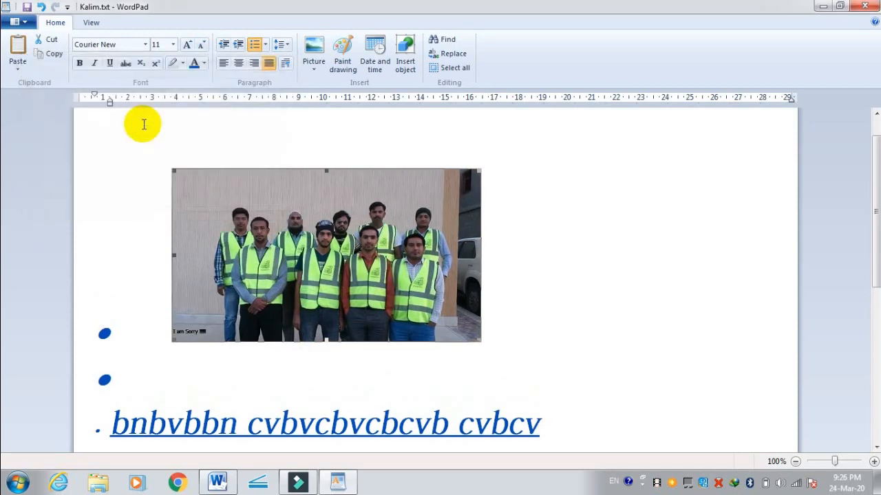
# Step: Enlarge the group photo to 200% with the aspect ratio locked and review the enlarged picture
pyautogui.rightClick(306, 249)
pyautogui.click(351, 345)
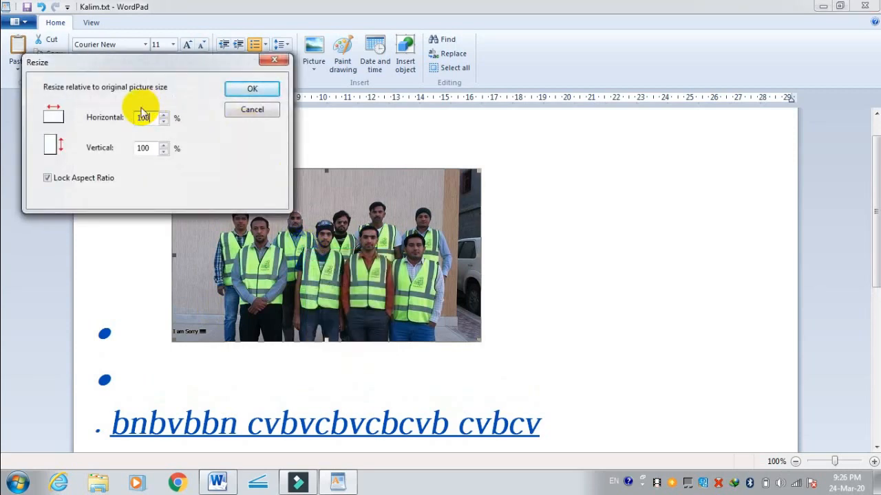
pyautogui.write('200')
pyautogui.press('Return')
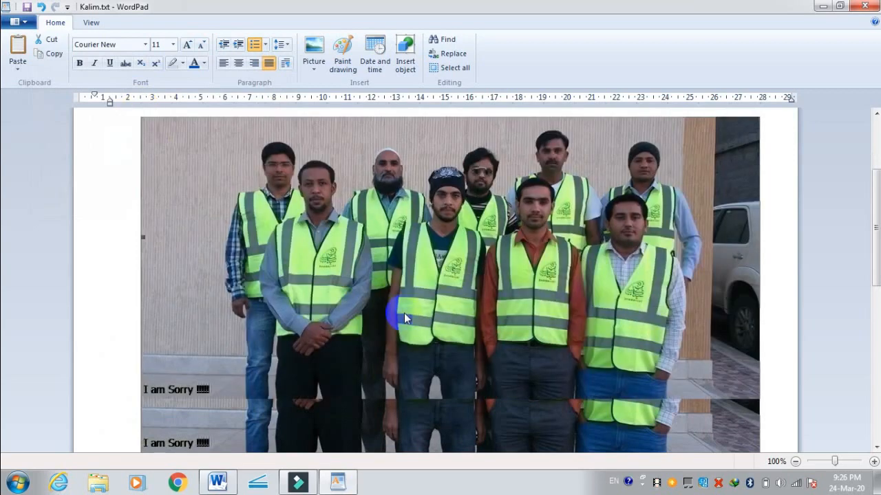
pyautogui.scroll(-2, 404, 318)
pyautogui.scroll(4, 405, 318)
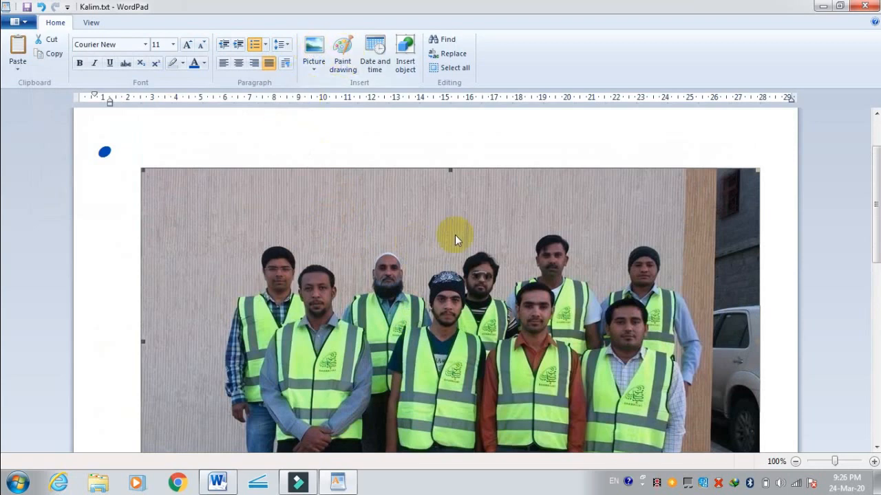
# Step: Insert a Paint drawing into the document and enlarge its canvas to about 926 × 436 px
pyautogui.click(346, 56)
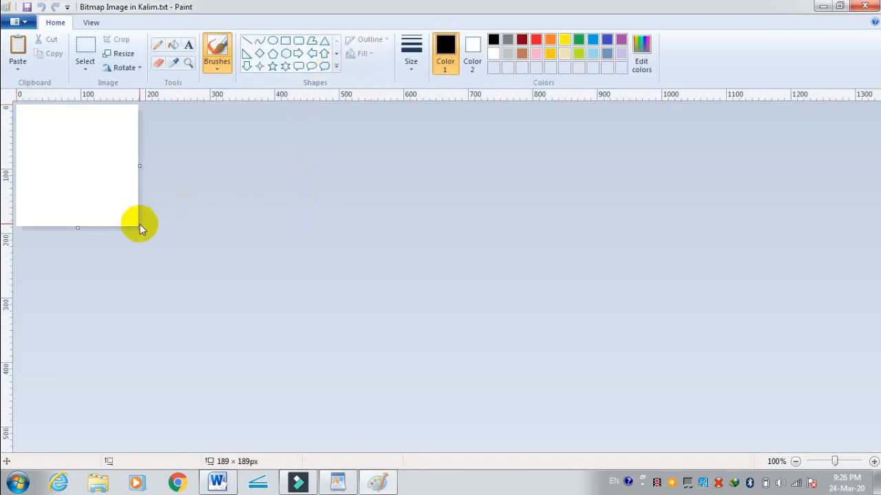
pyautogui.moveTo(139, 227); pyautogui.dragTo(614, 386)
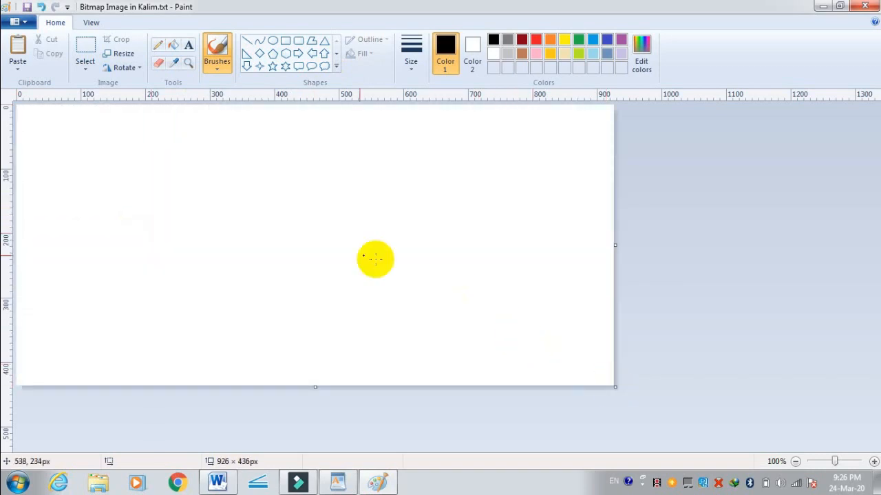
# Step: Add two lines of text to the Paint canvas, "XZCZXCZX" with "XZCZXC" below it, using the Text tool
pyautogui.click(189, 45)
pyautogui.click(183, 122)
pyautogui.write('XZCZXCZX')
pyautogui.click(209, 225)
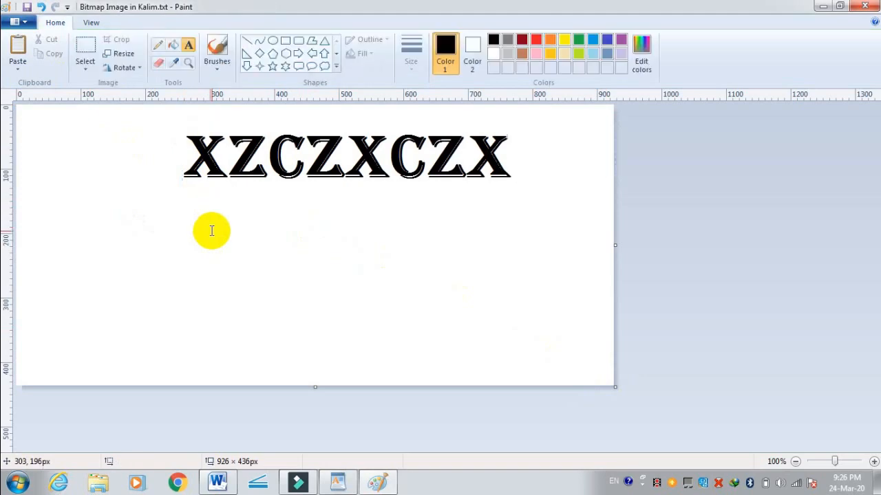
pyautogui.click(242, 248)
pyautogui.write('XZCZXC')
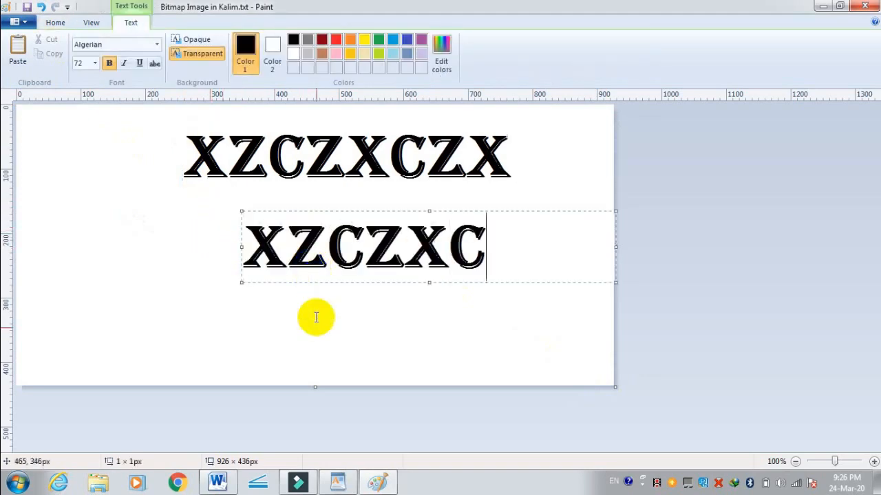
# Step: Switch to WordPad and examine how the embedded drawing appears in the document while it is still open in Paint
pyautogui.click(339, 483)
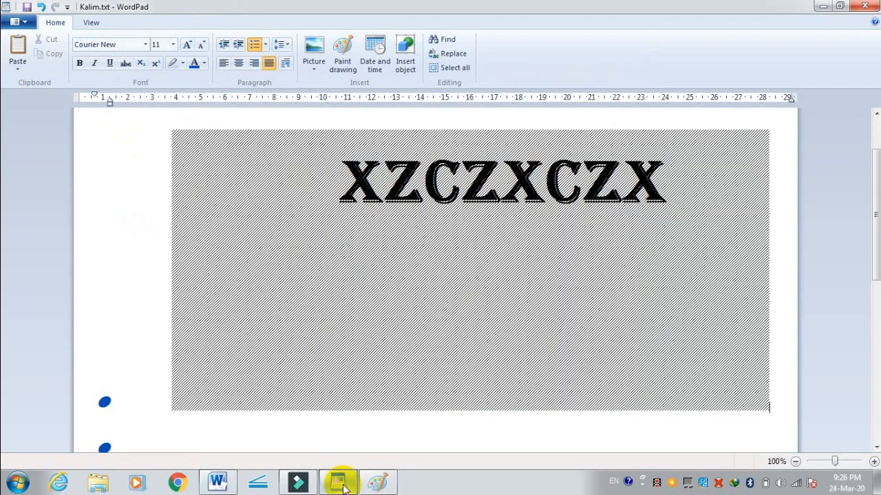
pyautogui.click(411, 279)
pyautogui.scroll(-8, 413, 277)
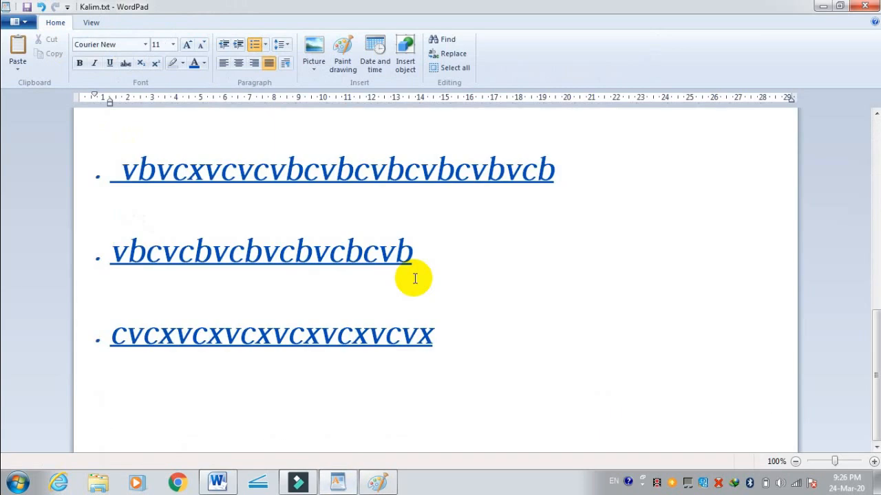
pyautogui.scroll(8, 413, 276)
pyautogui.scroll(-1, 413, 272)
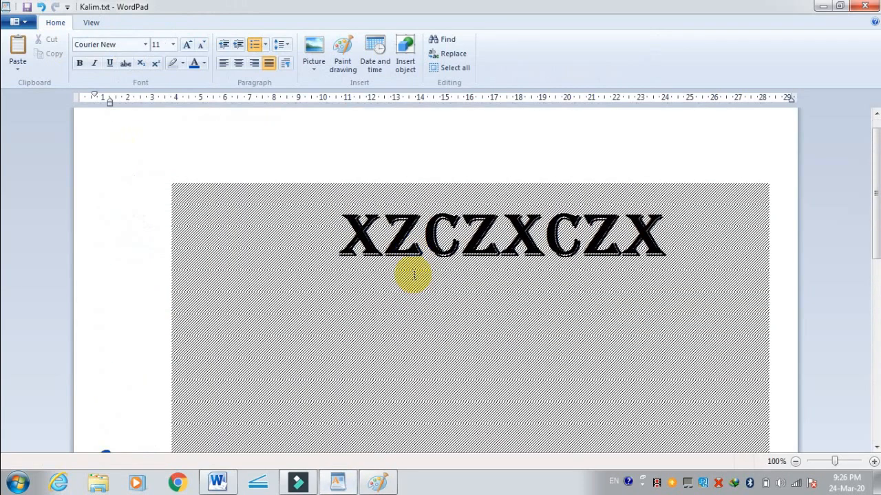
pyautogui.scroll(-3, 413, 275)
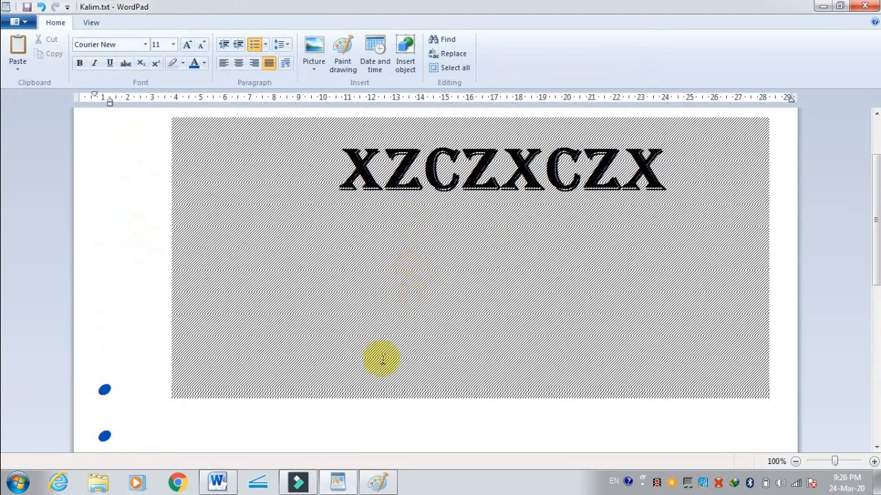
pyautogui.click(394, 374)
pyautogui.click(395, 421)
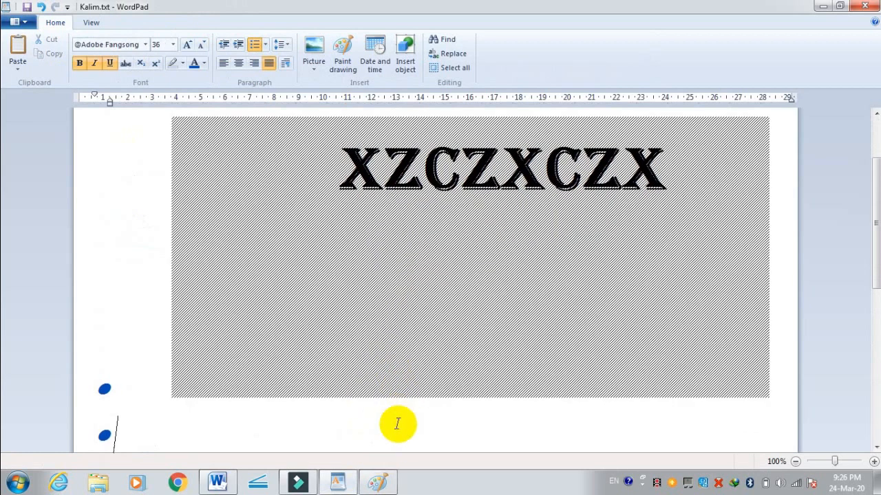
# Step: Return to Paint, close it to finish the drawing, and review the inserted drawing in the WordPad document
pyautogui.click(384, 483)
pyautogui.click(865, 6)
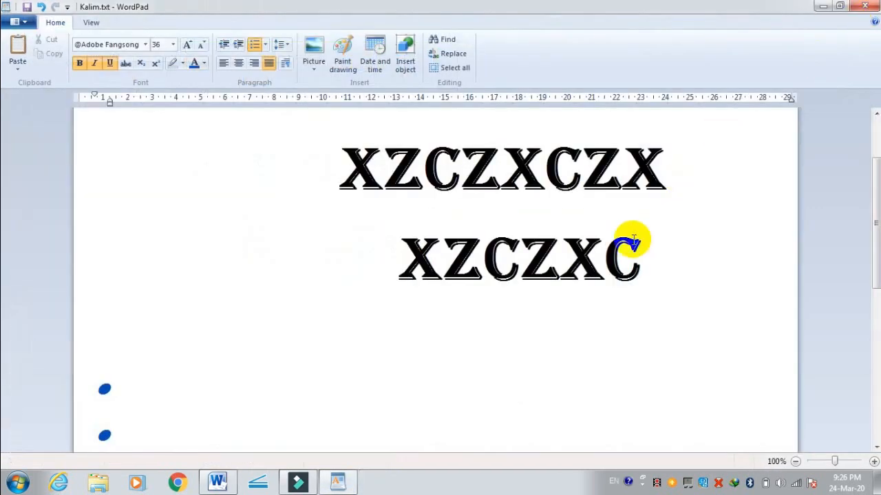
pyautogui.scroll(-6, 510, 194)
pyautogui.scroll(10, 502, 194)
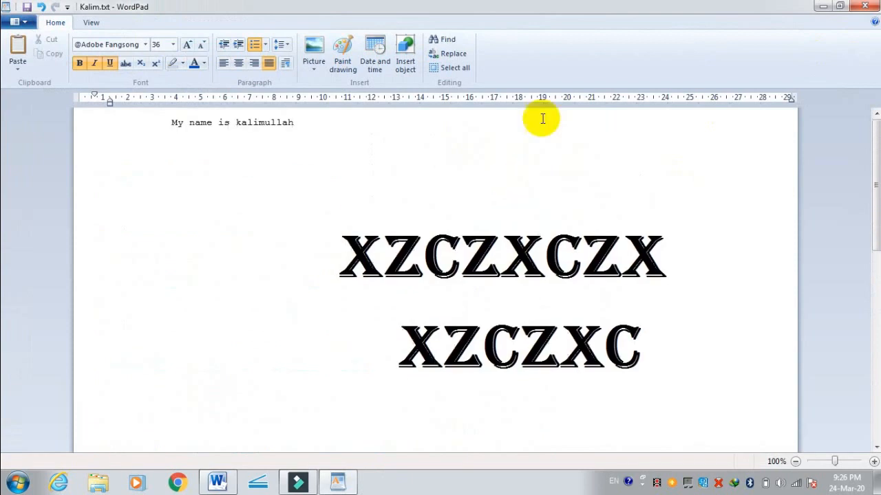
pyautogui.scroll(-1, 410, 204)
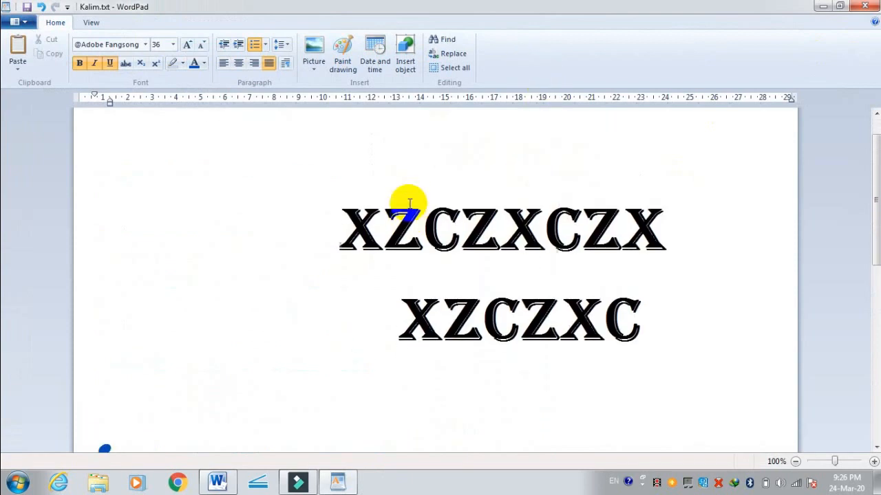
pyautogui.scroll(2, 413, 186)
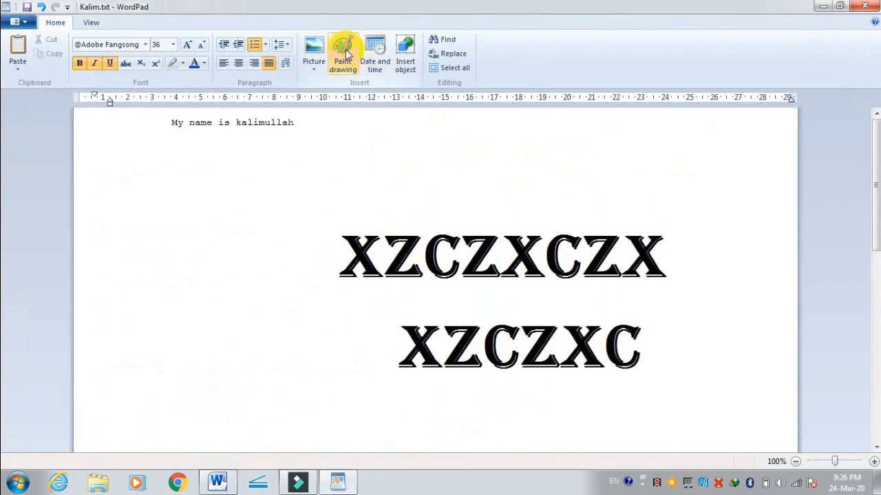
pyautogui.scroll(-2, 509, 227)
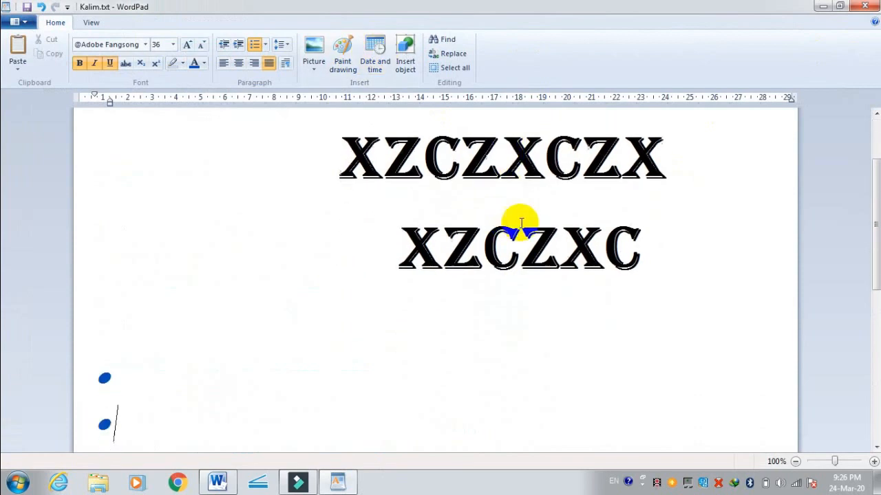
pyautogui.click(656, 248)
# Step: Start a new bullet after the last bulleted line and insert the date there in the 24-Mar-20 format
pyautogui.scroll(-3, 649, 234)
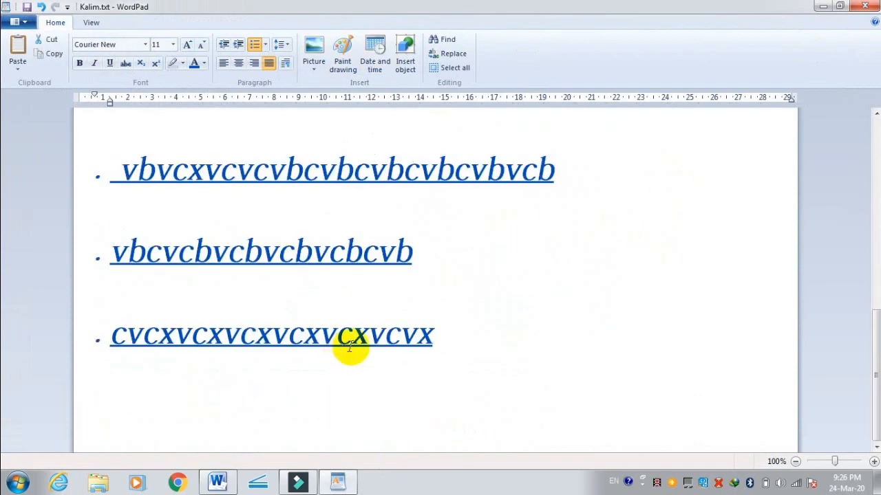
pyautogui.click(466, 328)
pyautogui.press('Return')
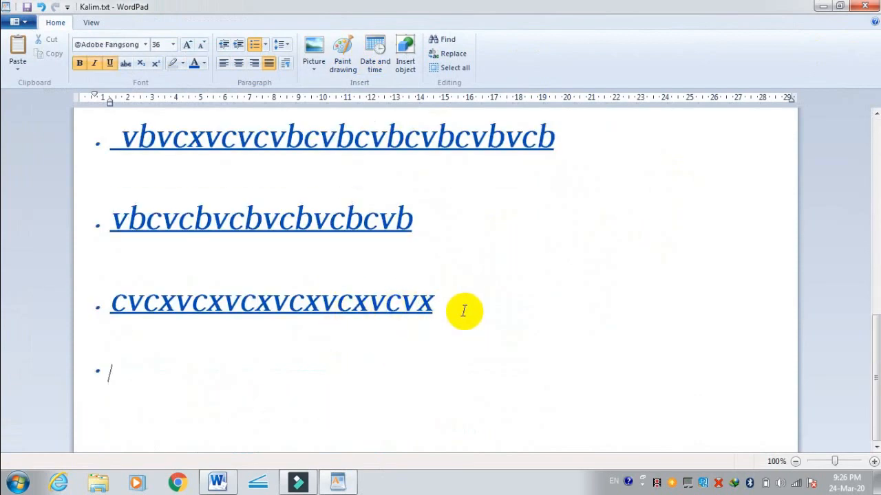
pyautogui.click(375, 49)
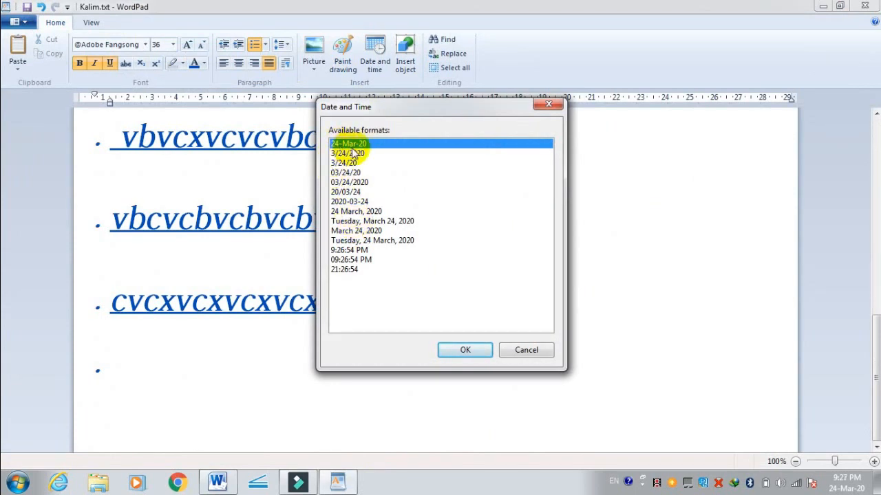
pyautogui.click(466, 349)
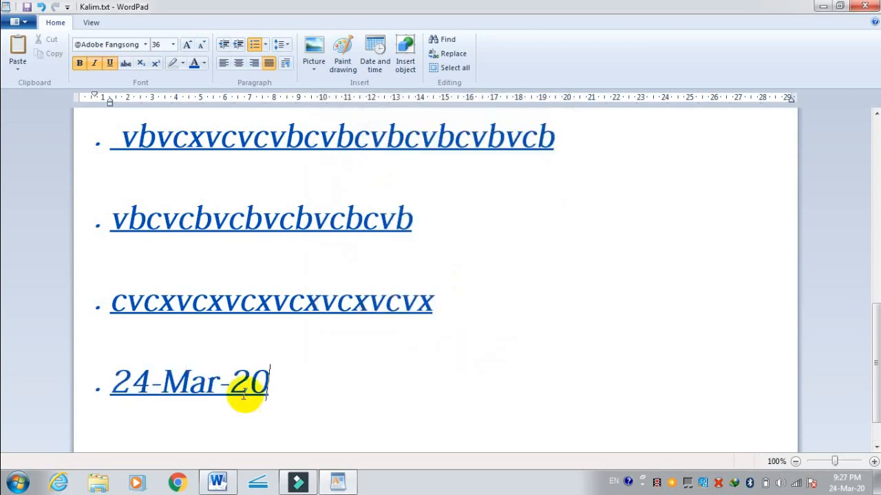
# Step: Insert the date in the 3/24/2020 format directly after the first date on the same line
pyautogui.scroll(-1, 287, 356)
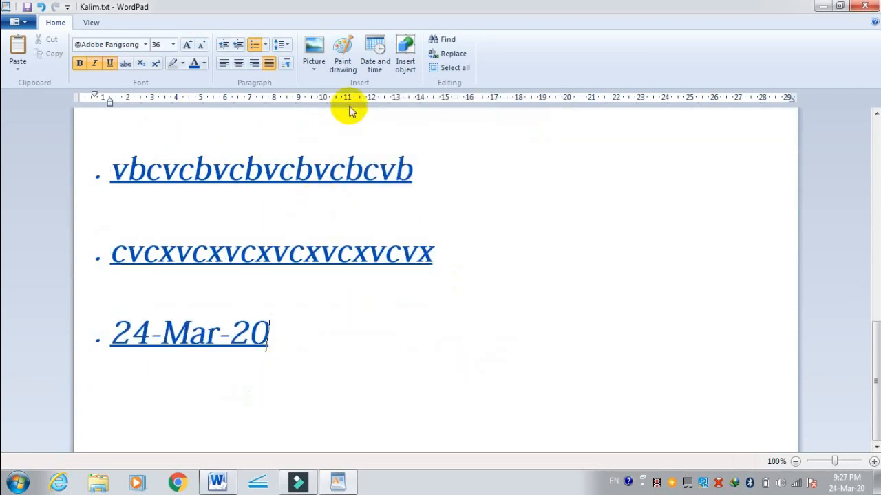
pyautogui.click(375, 61)
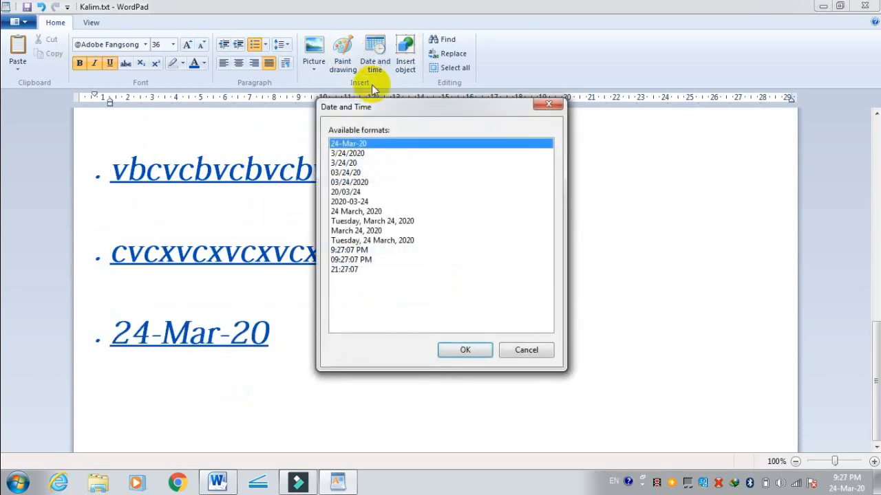
pyautogui.click(368, 153)
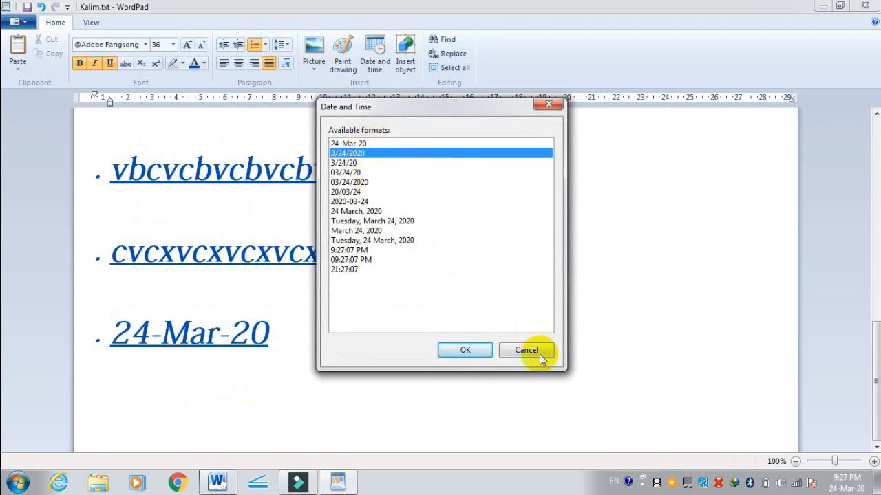
pyautogui.click(490, 350)
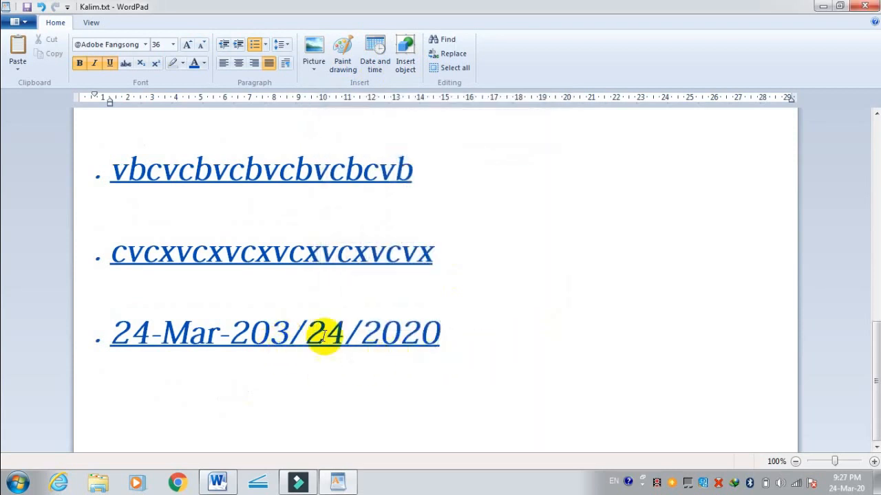
# Step: Start a new bullet below the two dates and insert the date in the 3/24/20 format
pyautogui.press('Return')
pyautogui.scroll(-1, 456, 255)
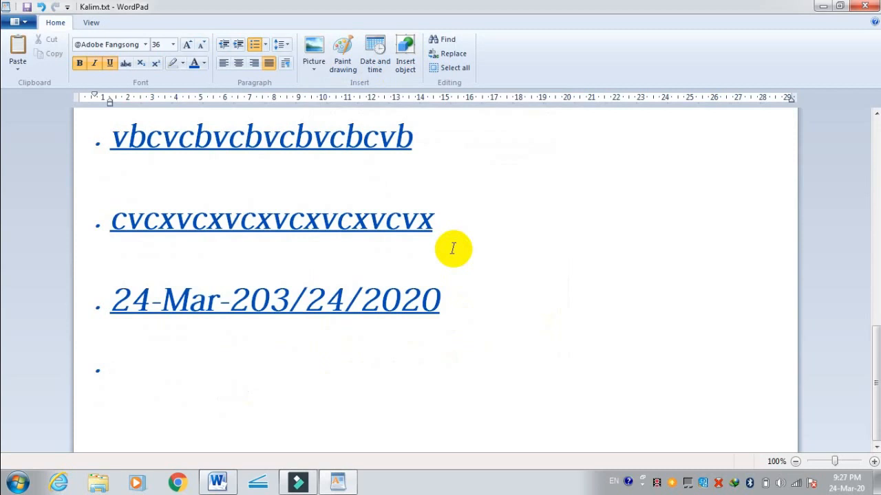
pyautogui.click(374, 53)
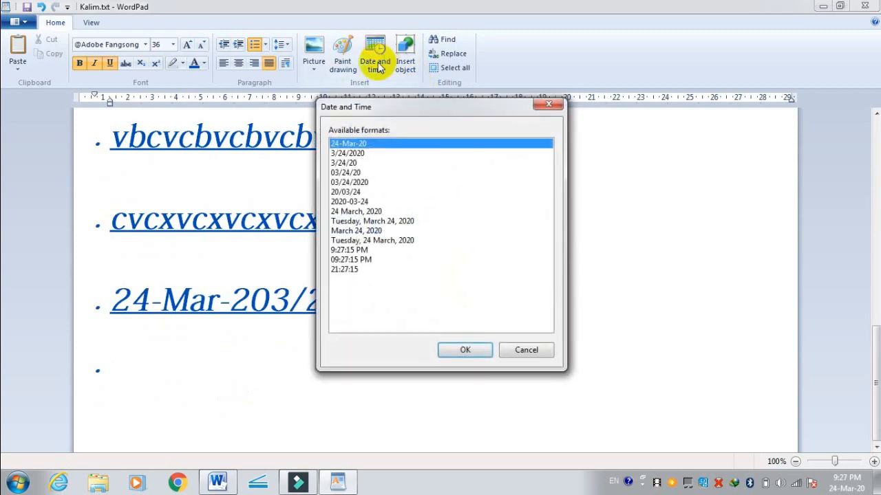
pyautogui.click(359, 164)
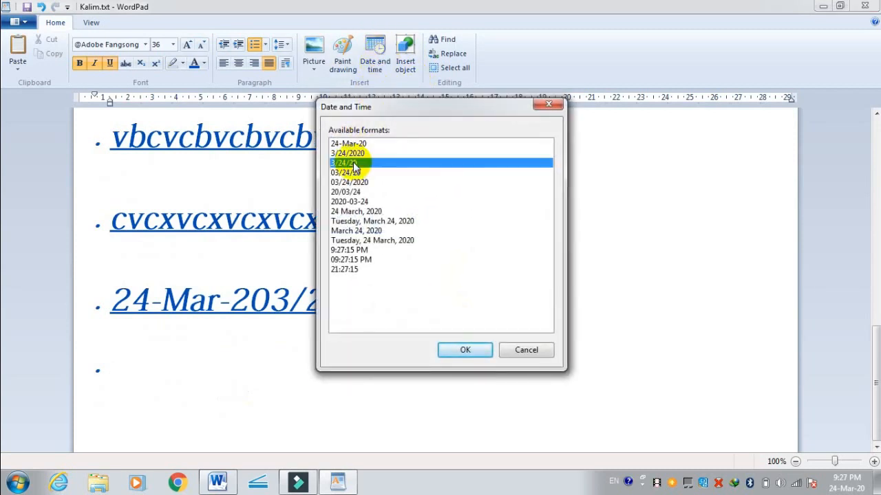
pyautogui.click(482, 351)
# Step: Start another bullet and insert the date in the long format "Tuesday, 24 March, 2020"
pyautogui.press('Return')
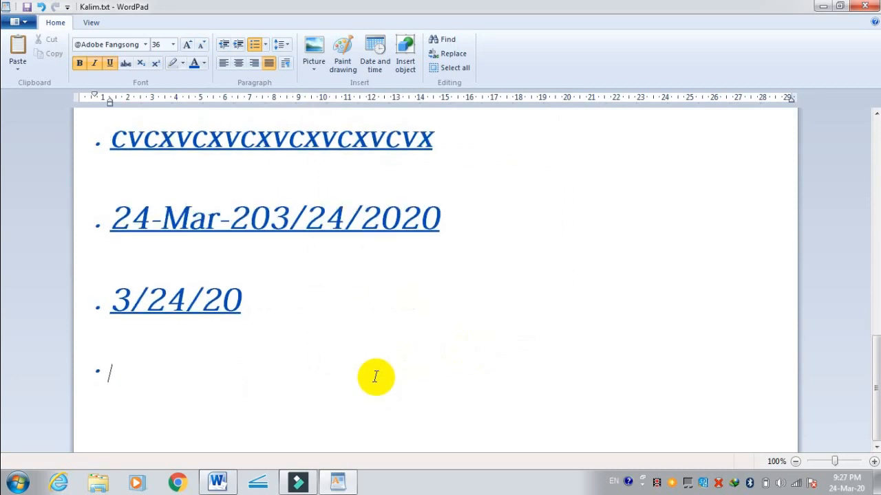
pyautogui.click(381, 55)
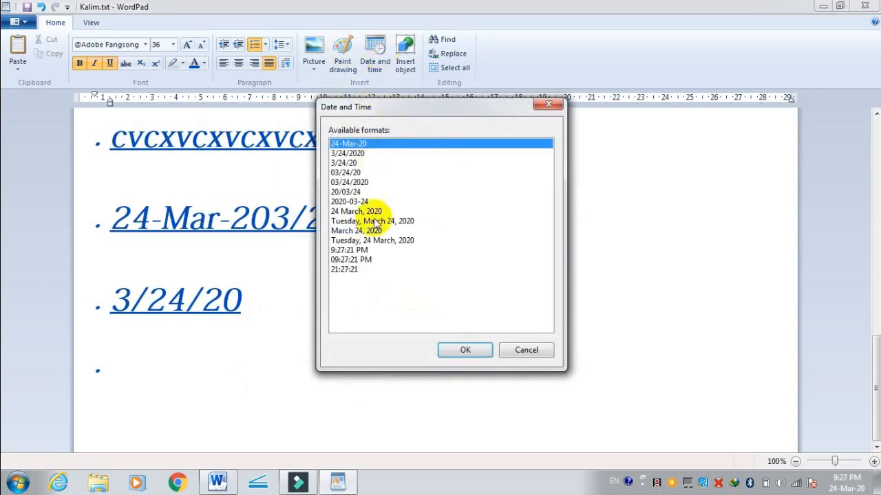
pyautogui.click(383, 240)
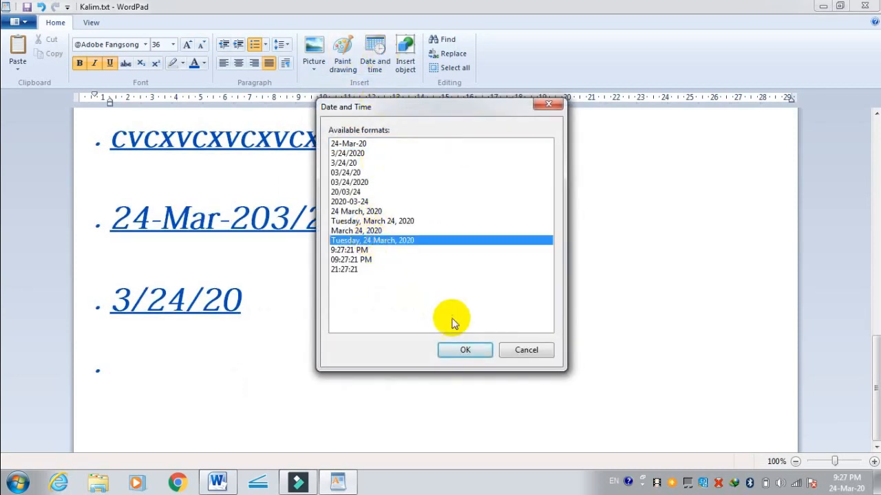
pyautogui.click(465, 350)
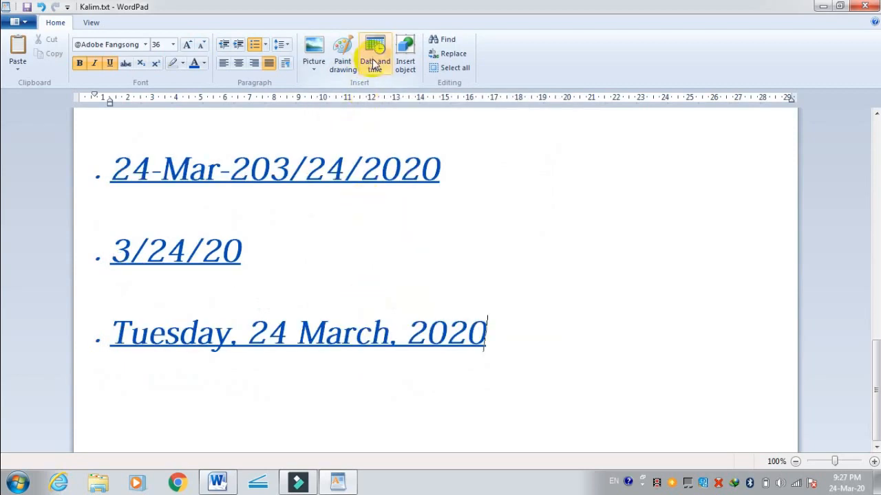
# Step: Begin inserting a new object and choose Microsoft Excel Binary Worksheet as its type
pyautogui.click(410, 57)
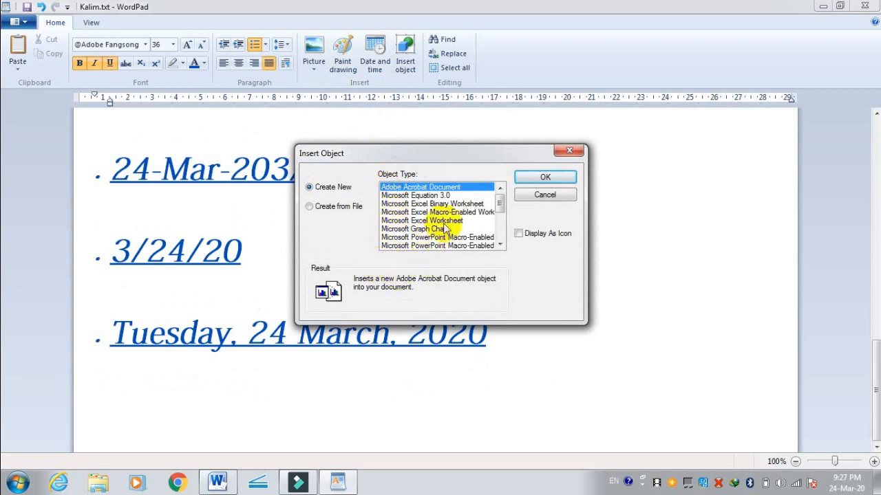
pyautogui.click(446, 205)
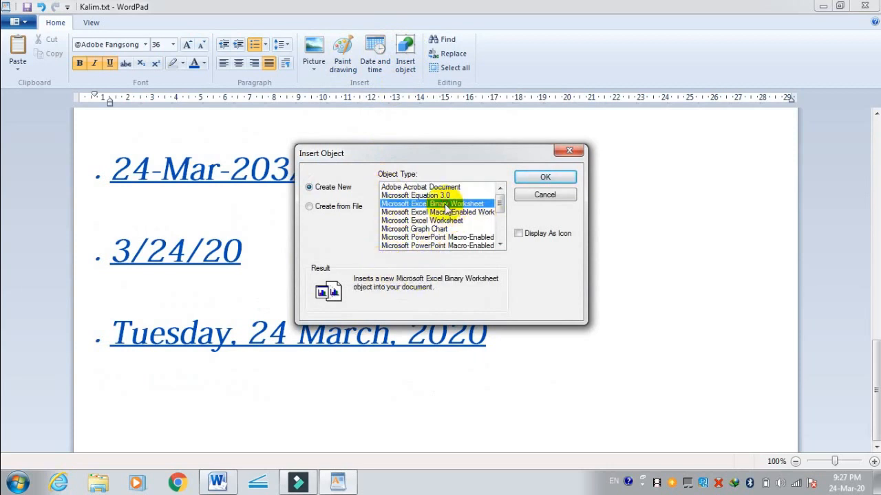
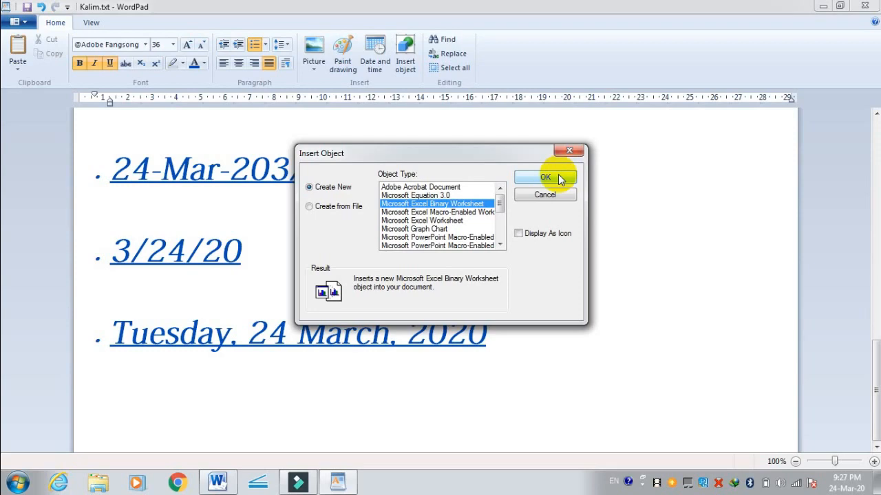
# Step: Insert the new Excel binary worksheet object, maximise its editing window and select cell A1
pyautogui.click(543, 178)
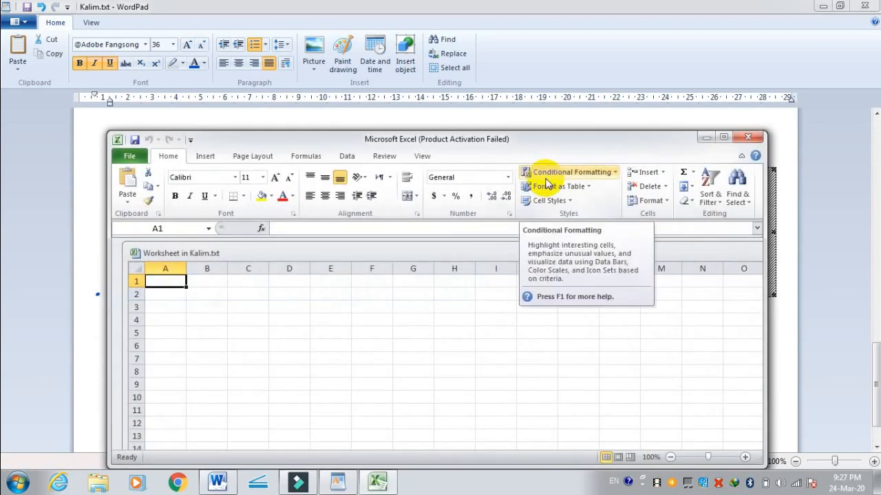
pyautogui.click(725, 138)
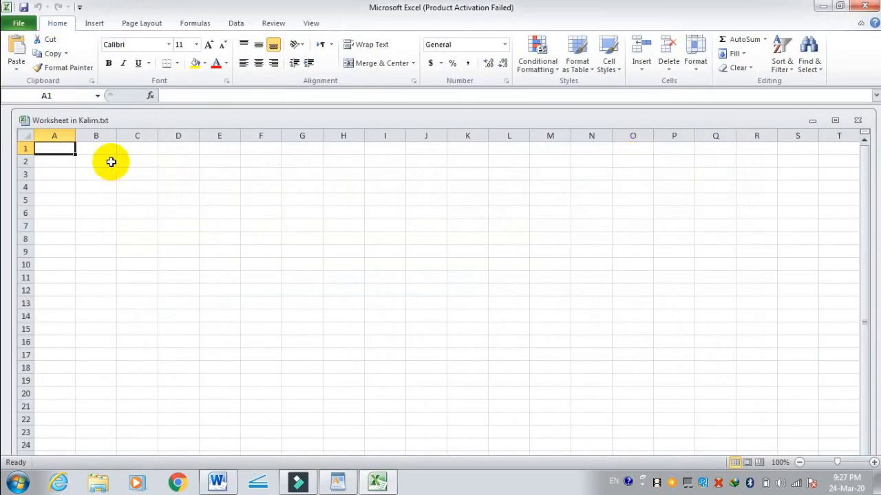
pyautogui.click(140, 225)
pyautogui.click(50, 147)
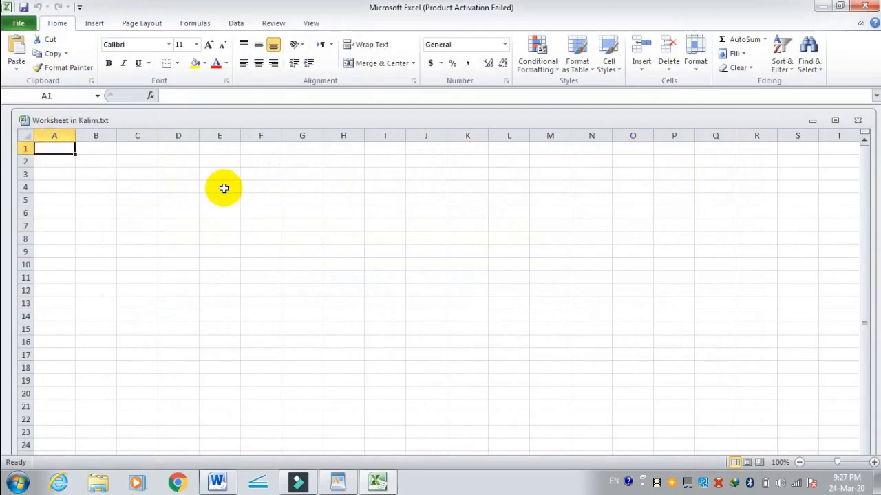
pyautogui.write('A')
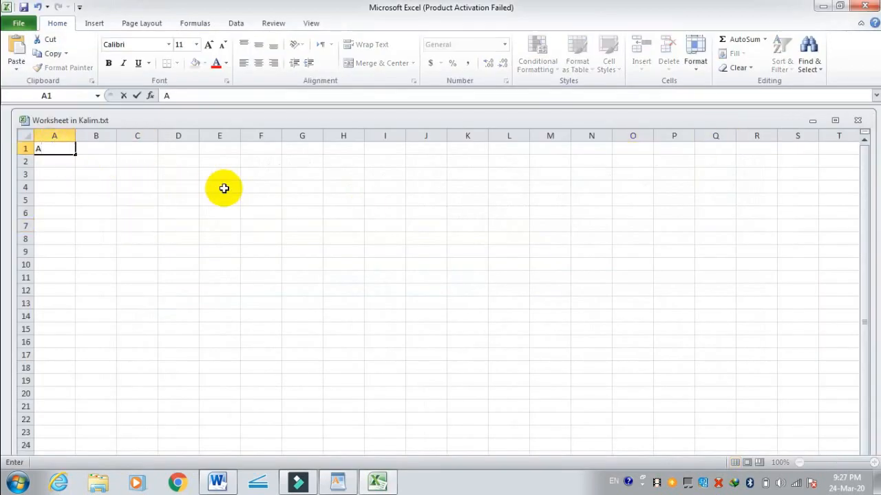
pyautogui.press('Tab')
pyautogui.write('B')
pyautogui.press('Tab')
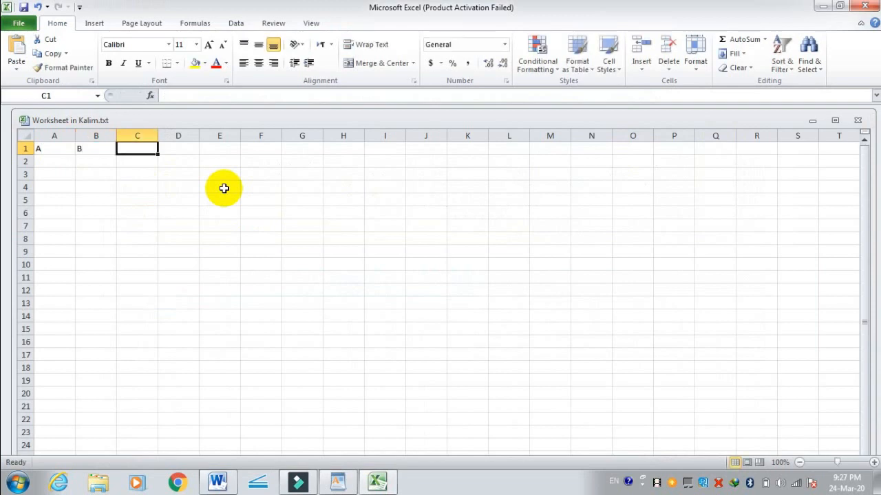
pyautogui.write('C')
pyautogui.press('Tab')
pyautogui.press('Left')
pyautogui.press('BackSpace')
pyautogui.press('Left')
pyautogui.press('Left')
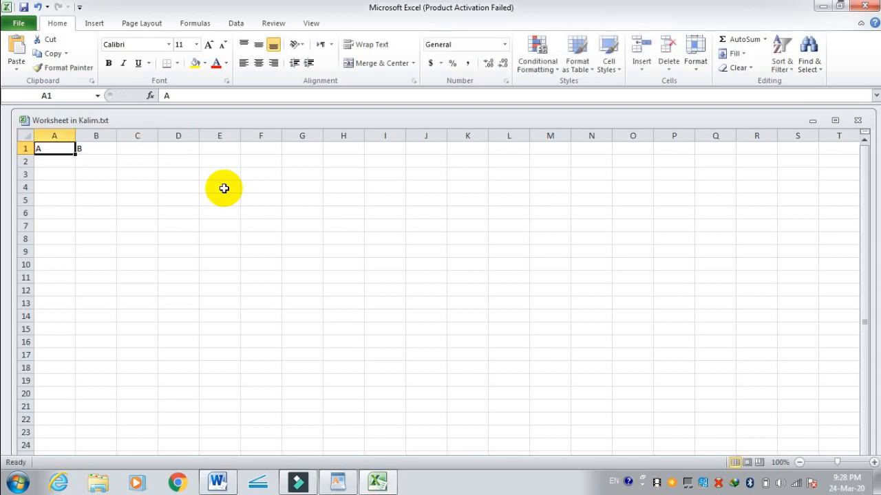
# Step: Enter the headings DATE, DAY, QTY, ITEM and PRICE in cells A1 to E1 of the embedded worksheet
pyautogui.write('DATE')
pyautogui.press('Right')
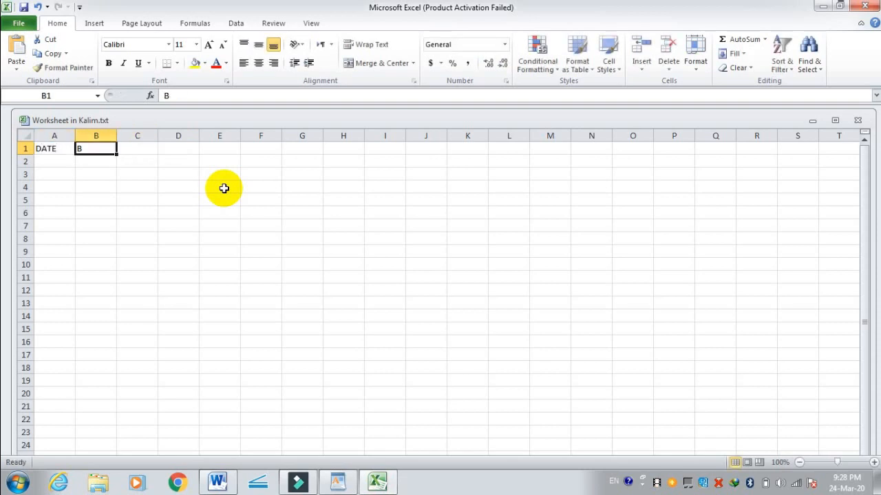
pyautogui.write('DAY')
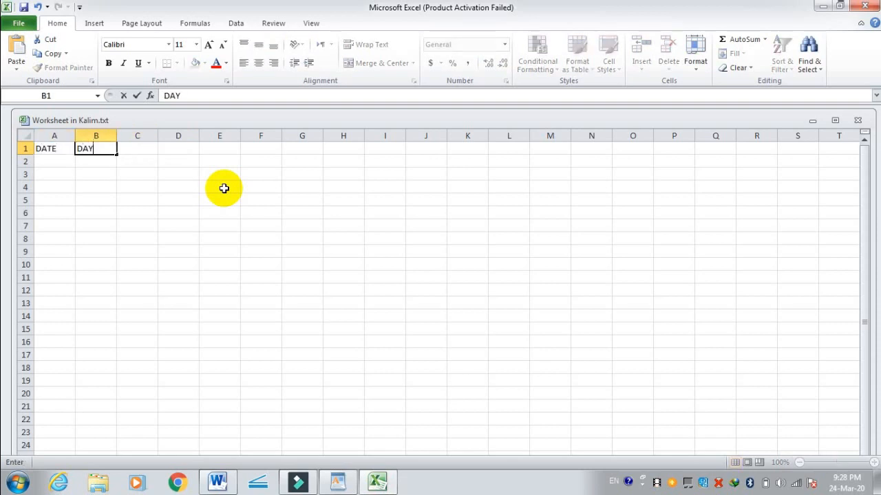
pyautogui.press('Right')
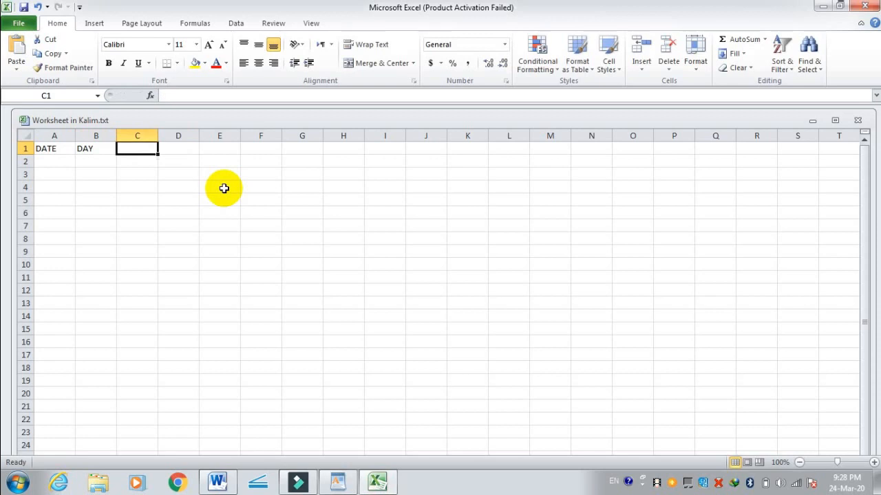
pyautogui.write('QTY')
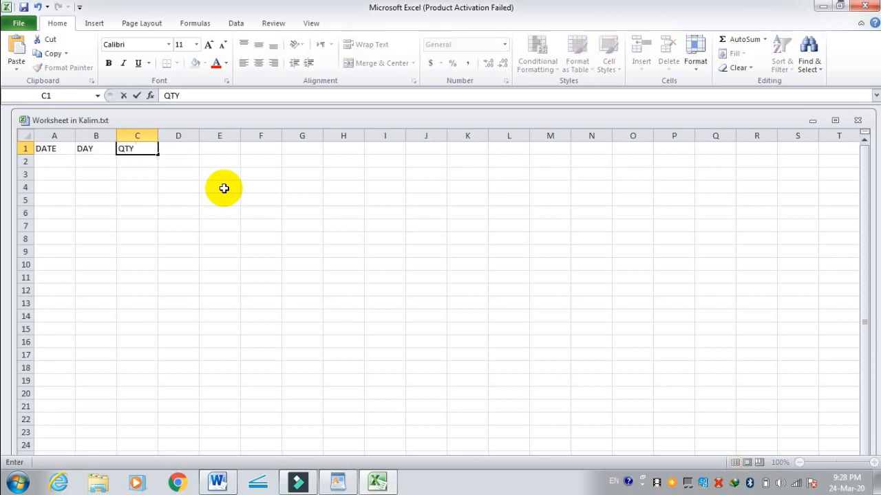
pyautogui.press('Right')
pyautogui.write('I')
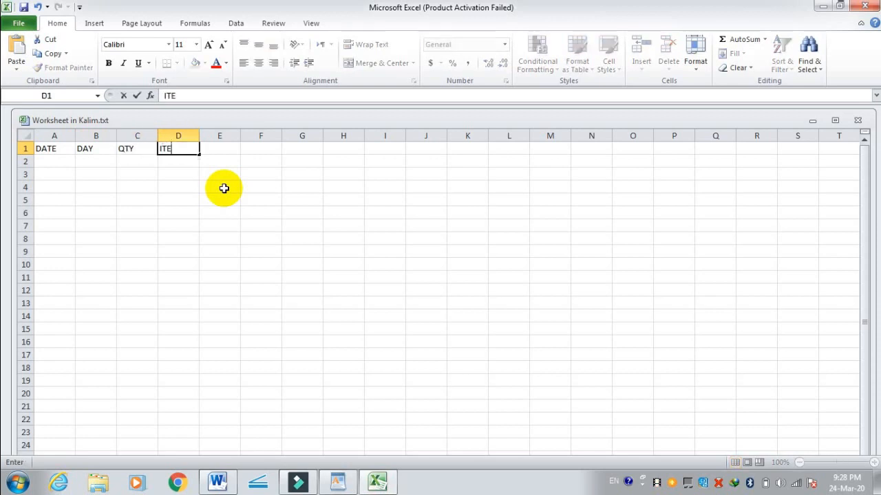
pyautogui.press('Right')
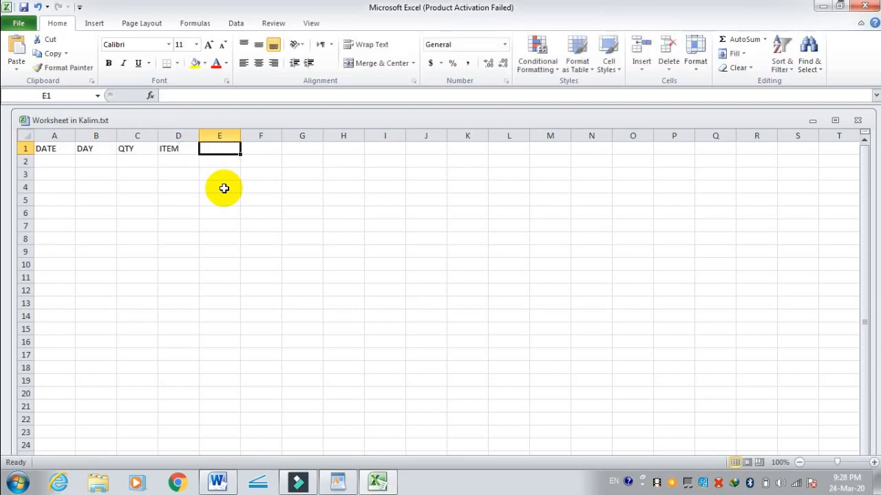
pyautogui.write('PRICE')
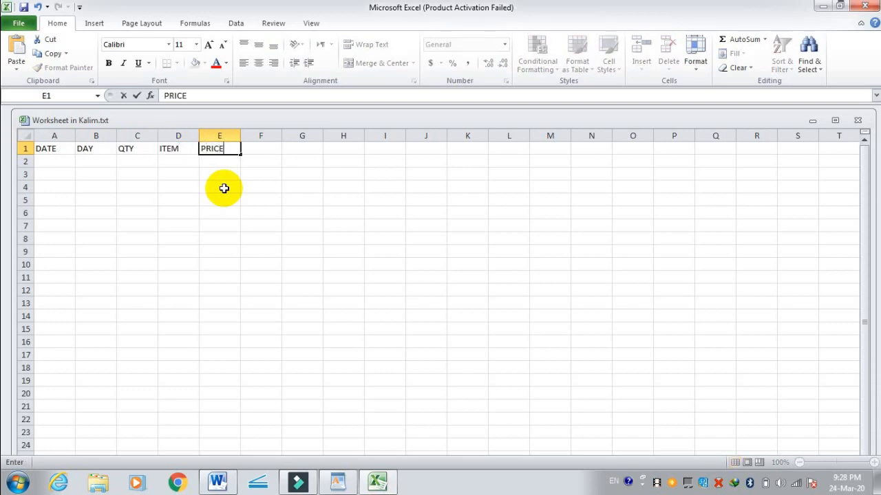
pyautogui.press('Return')
# Step: Fill in the date 23-3-2020 in A2 and the day TUESDAY in B2, consulting the system calendar for the weekday
pyautogui.press('Left')
pyautogui.press('Left')
pyautogui.press('Left')
pyautogui.press('Left')
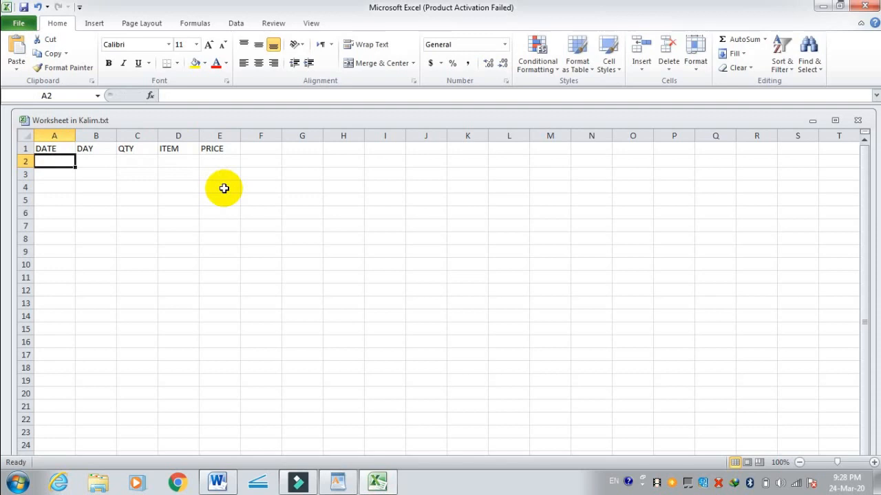
pyautogui.write('23-3-2020')
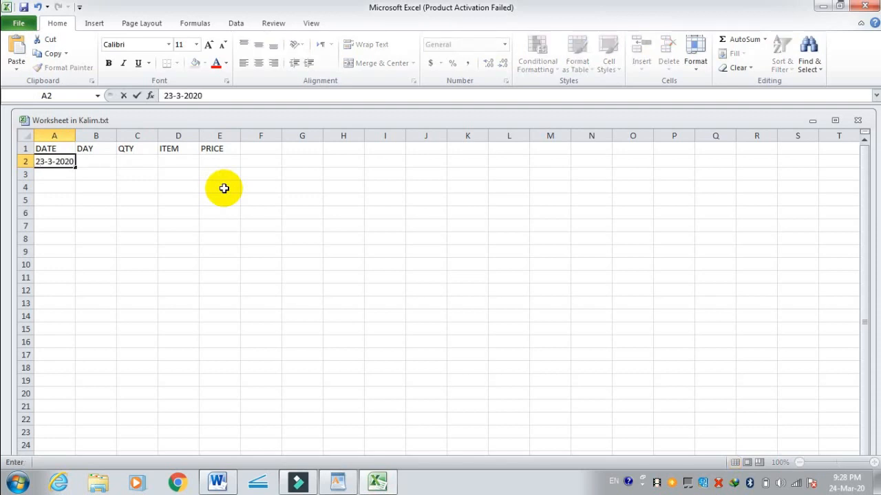
pyautogui.press('Tab')
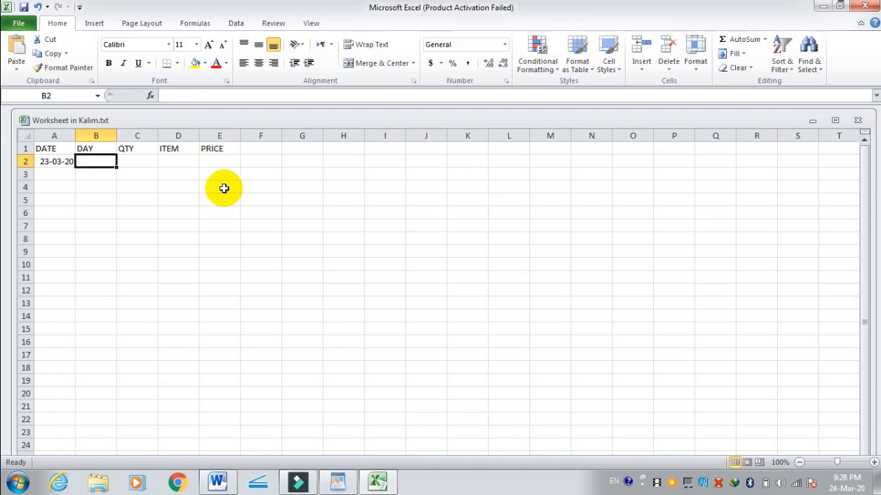
pyautogui.click(847, 485)
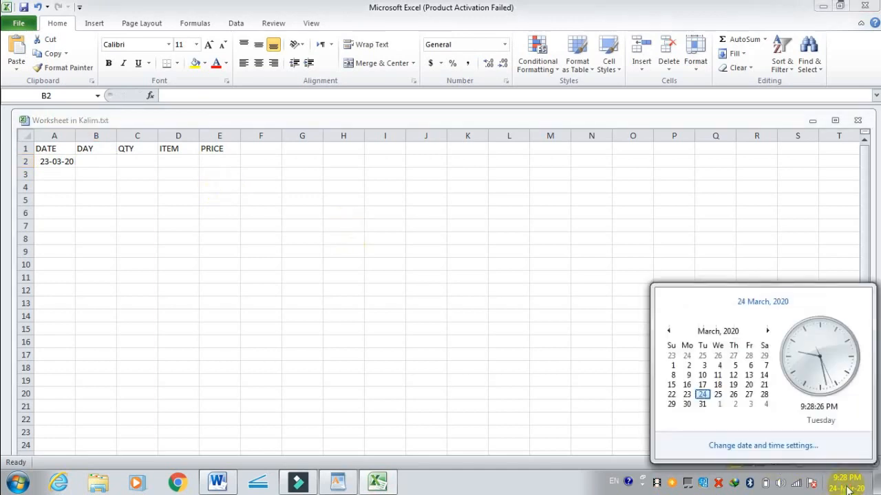
pyautogui.click(460, 352)
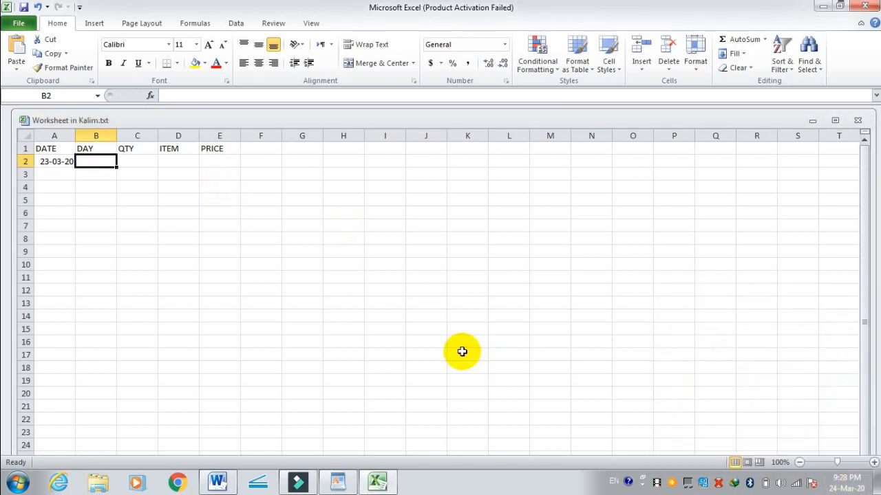
pyautogui.write('t')
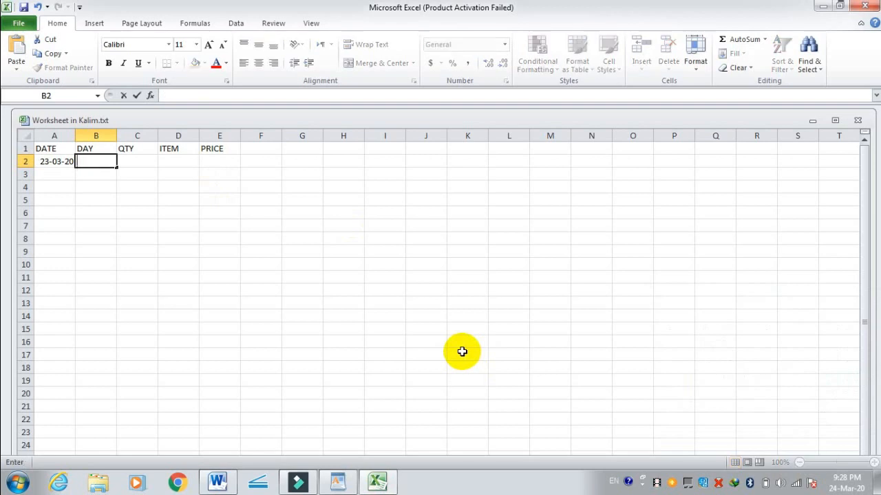
pyautogui.write('UEAS')
pyautogui.press('Tab')
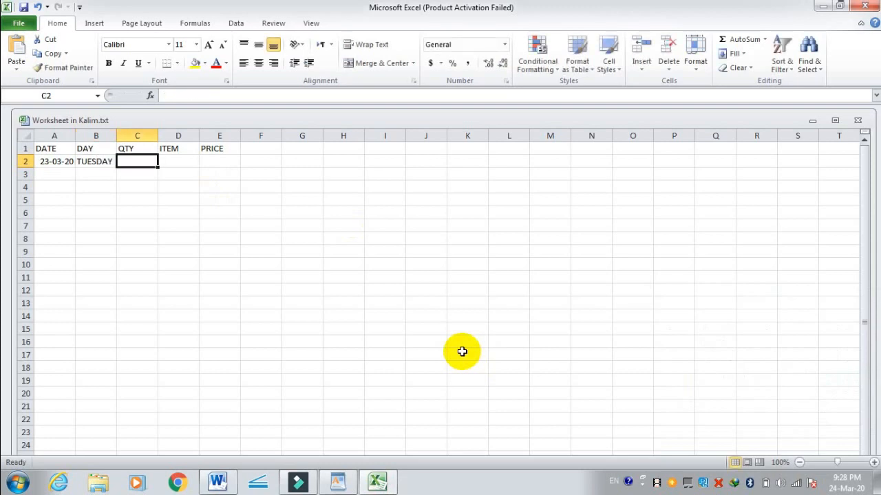
# Step: Complete row 2 with quantity 2, item TELEVISON and price 5000
pyautogui.write('2')
pyautogui.press('Tab')
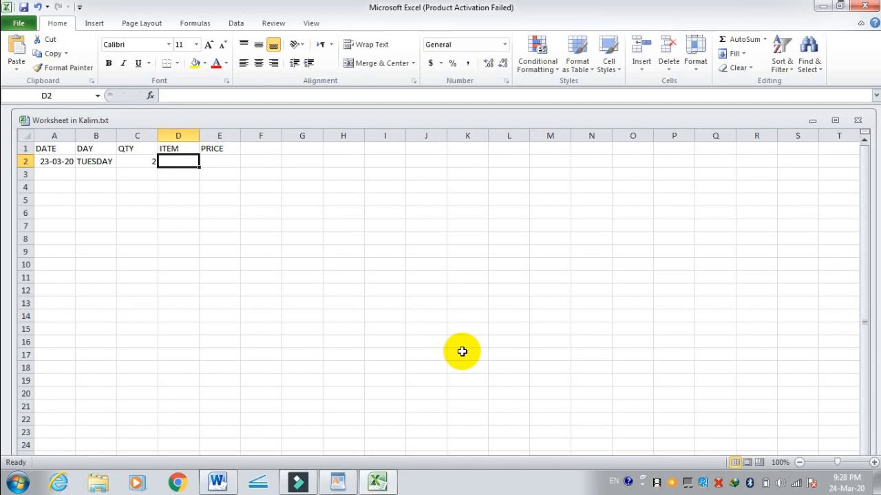
pyautogui.write('TELEVISON')
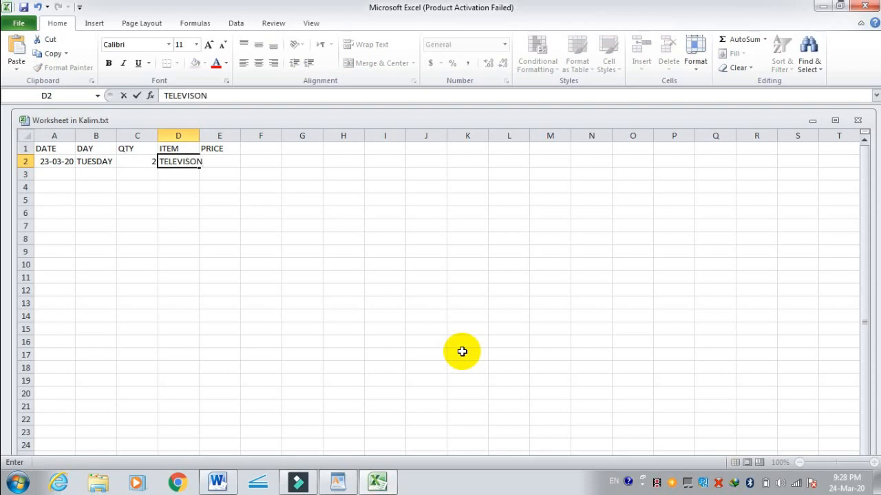
pyautogui.press('Tab')
pyautogui.write('5')
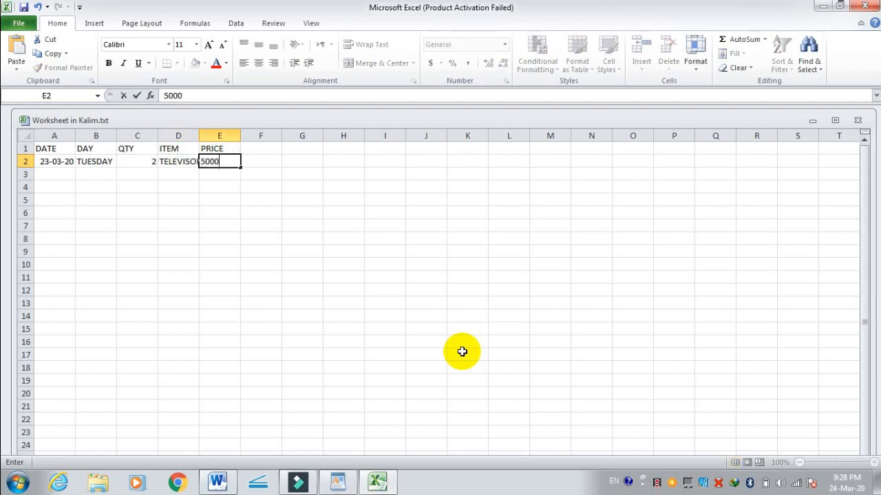
pyautogui.press('Tab')
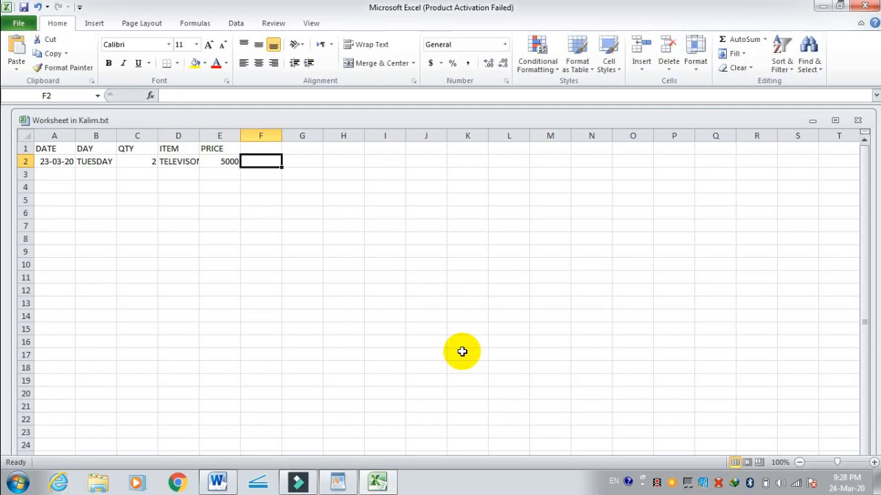
# Step: Return to the WordPad document and briefly reopen the embedded worksheet from its table to show it is editable
pyautogui.click(823, 6)
pyautogui.click(580, 188)
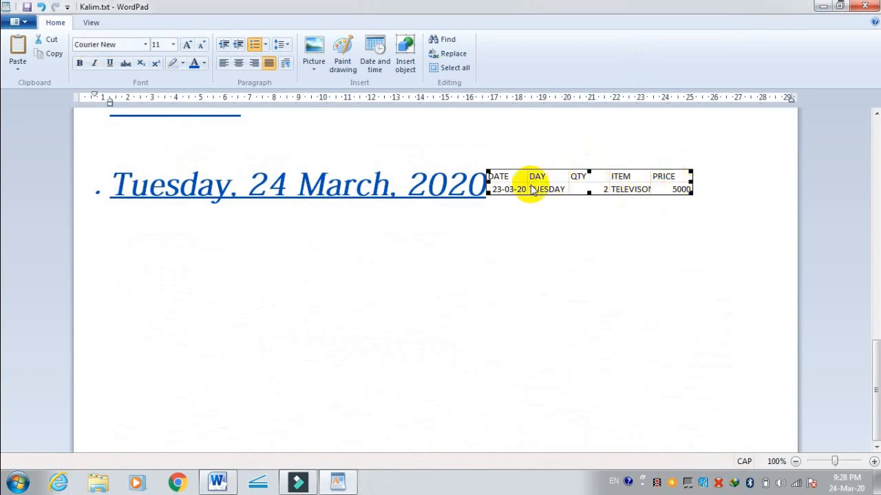
pyautogui.doubleClick(502, 183)
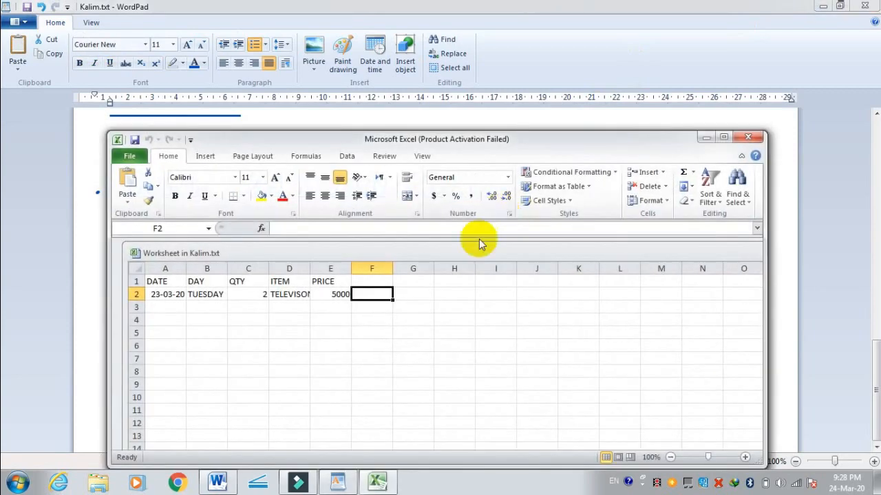
pyautogui.click(704, 139)
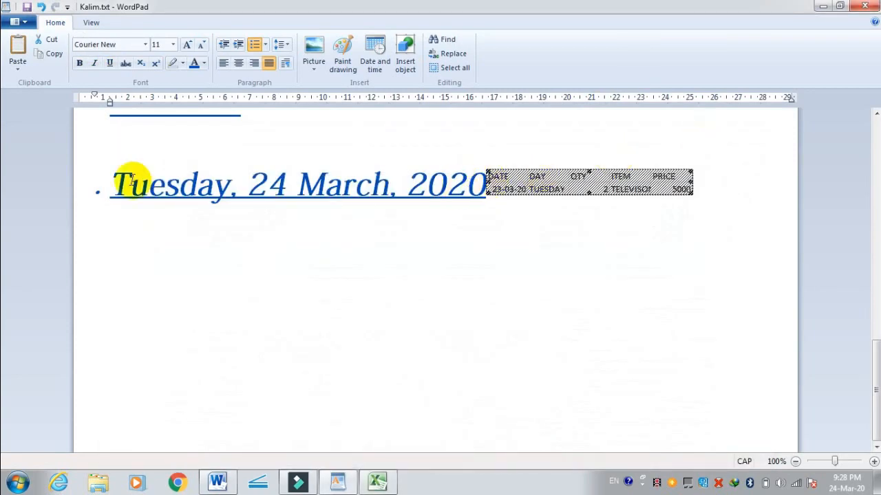
# Step: Delete the long date line together with its embedded worksheet, and remove the leftover bullet
pyautogui.moveTo(101, 186); pyautogui.dragTo(455, 201)
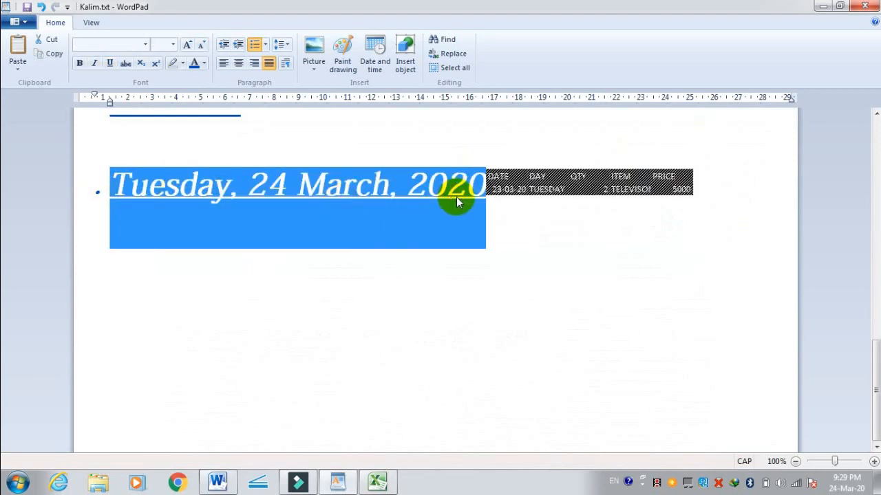
pyautogui.press('Delete')
pyautogui.scroll(5, 315, 211)
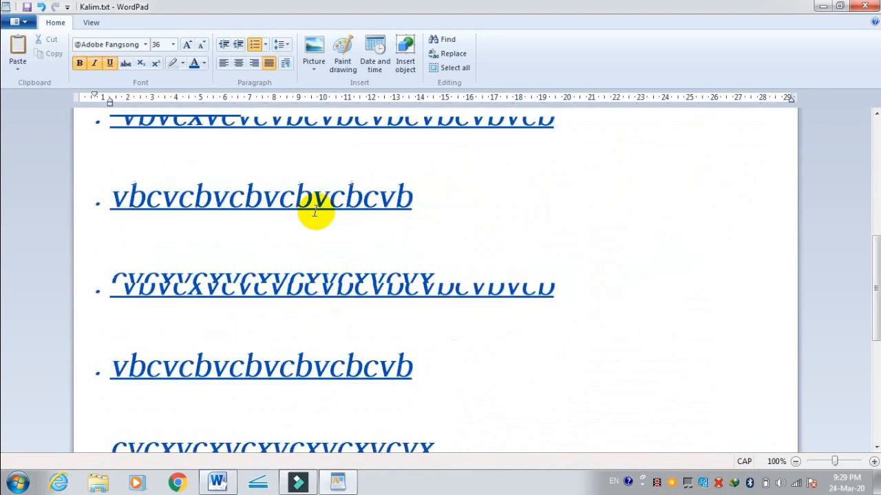
pyautogui.scroll(-5, 314, 210)
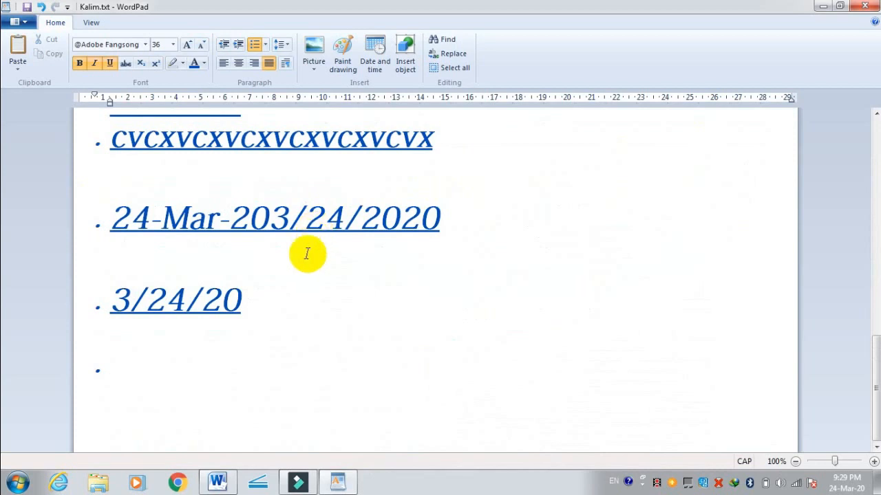
pyautogui.press('BackSpace')
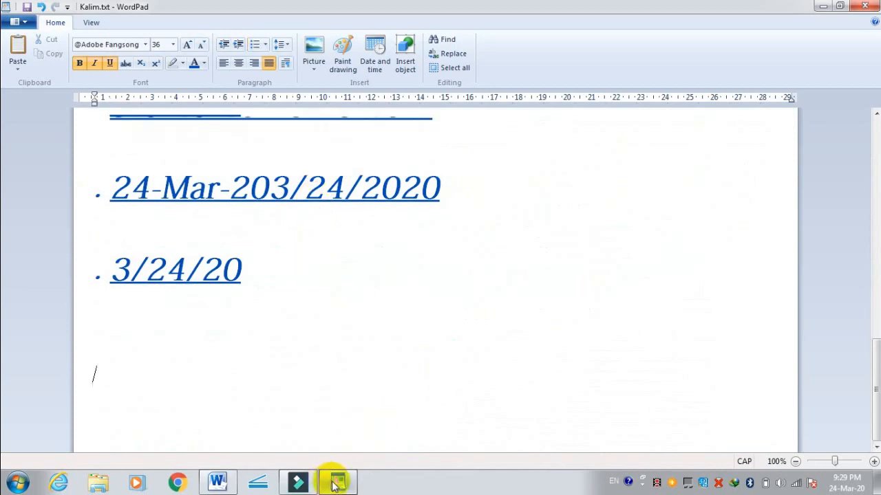
# Step: Insert a new Microsoft Excel Binary Worksheet object below the 3/24/20 line
pyautogui.click(404, 51)
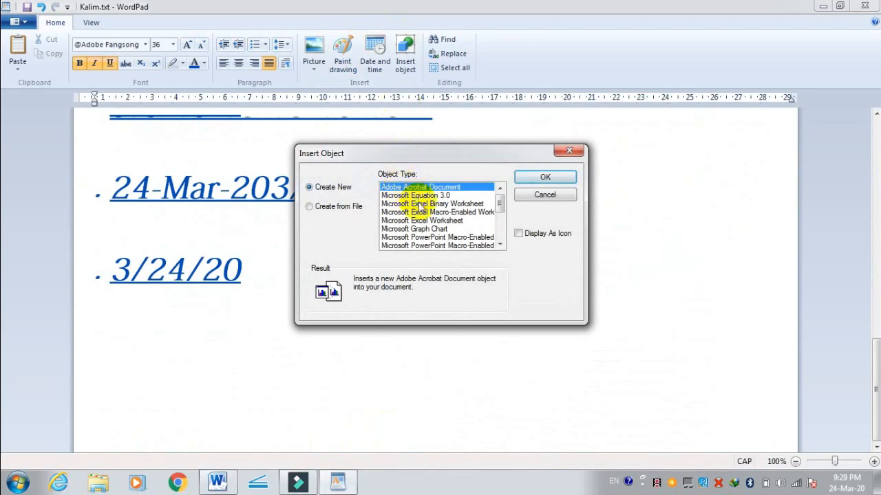
pyautogui.click(416, 204)
pyautogui.click(533, 179)
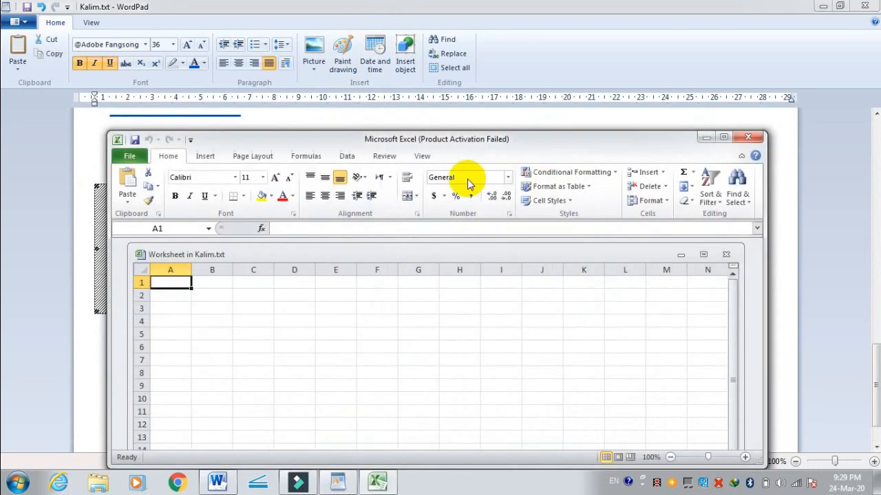
# Step: Enter the column headings NAME, DATE and QTY in cells A1 to C1 of the embedded worksheet
pyautogui.write('NA')
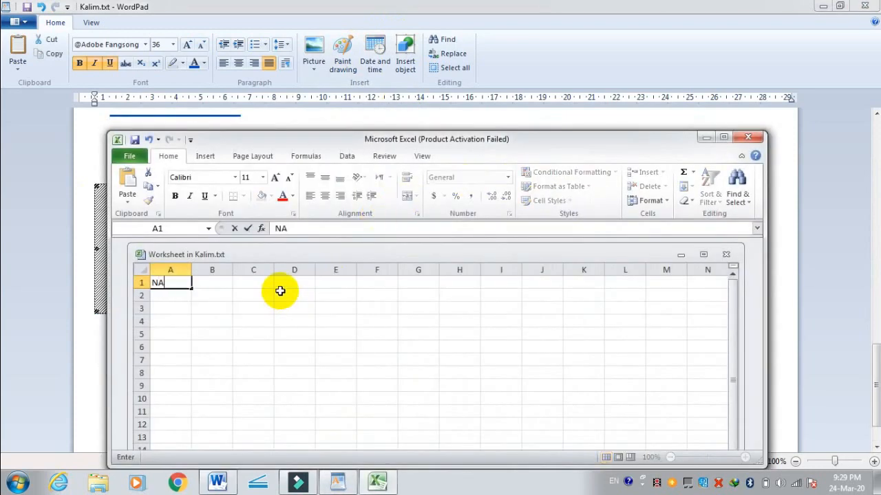
pyautogui.write('ME')
pyautogui.press('Tab')
pyautogui.write('D')
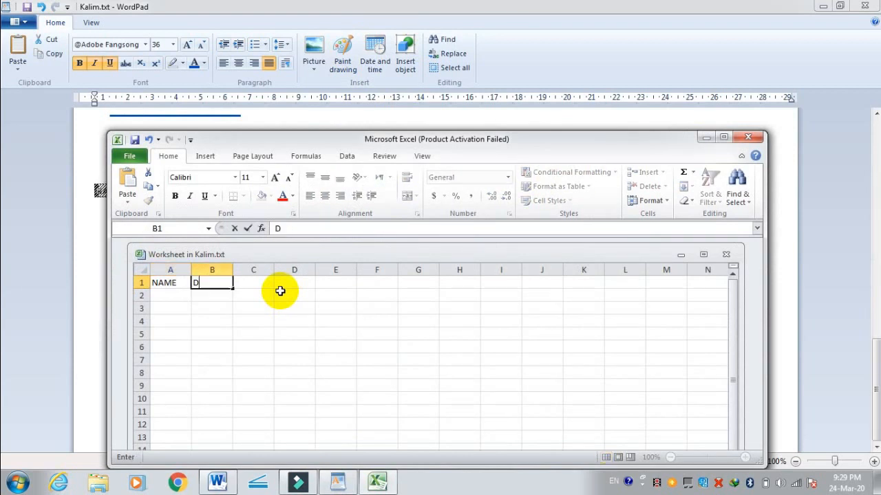
pyautogui.press('Tab')
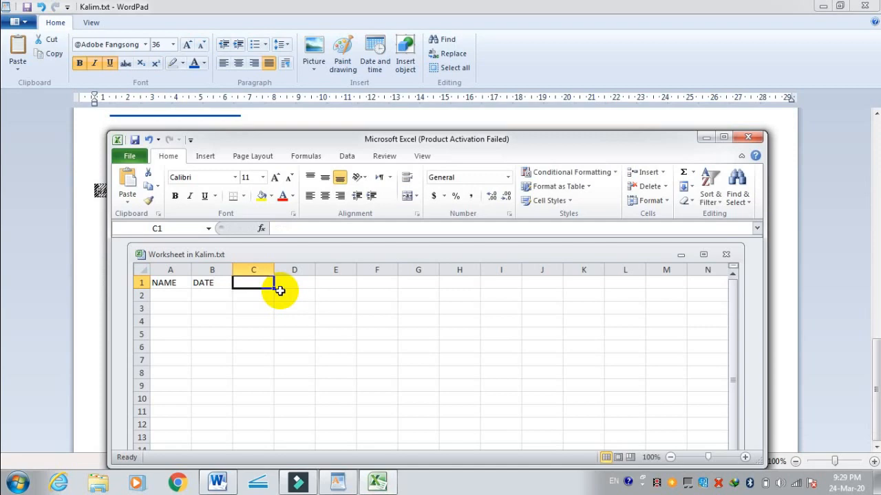
pyautogui.write('QTY')
pyautogui.press('Return')
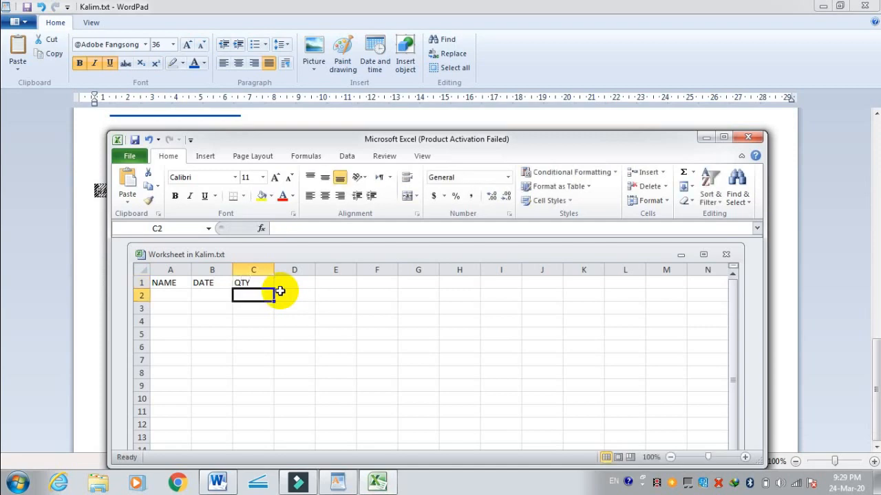
pyautogui.scroll(-5, 369, 198)
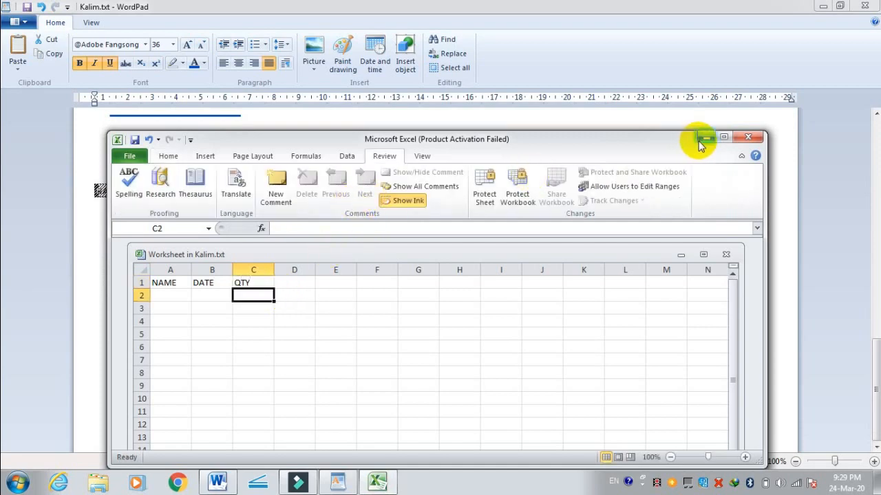
# Step: Check the embedded heading table in the WordPad document and close the worksheet's Excel window
pyautogui.click(705, 138)
pyautogui.click(196, 194)
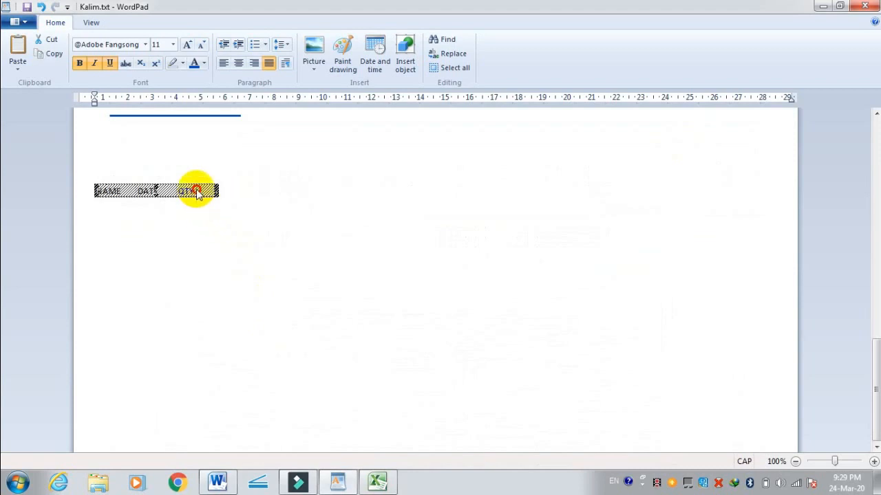
pyautogui.click(207, 223)
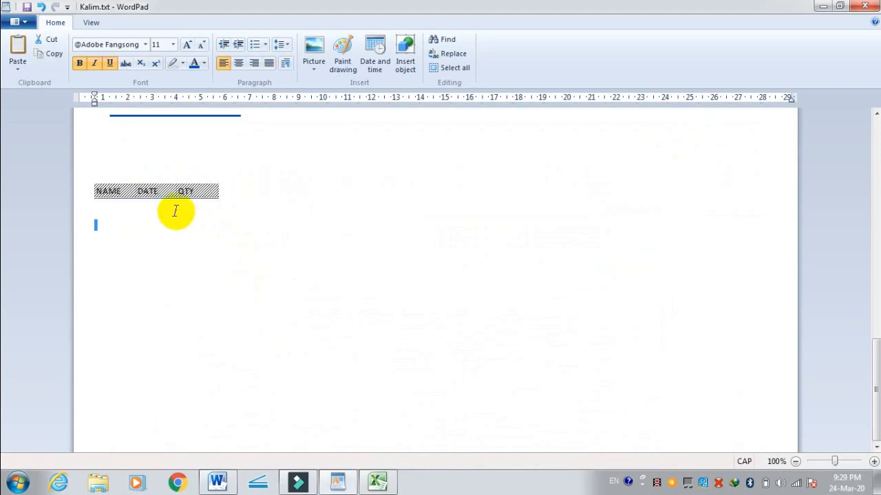
pyautogui.click(172, 211)
pyautogui.click(236, 238)
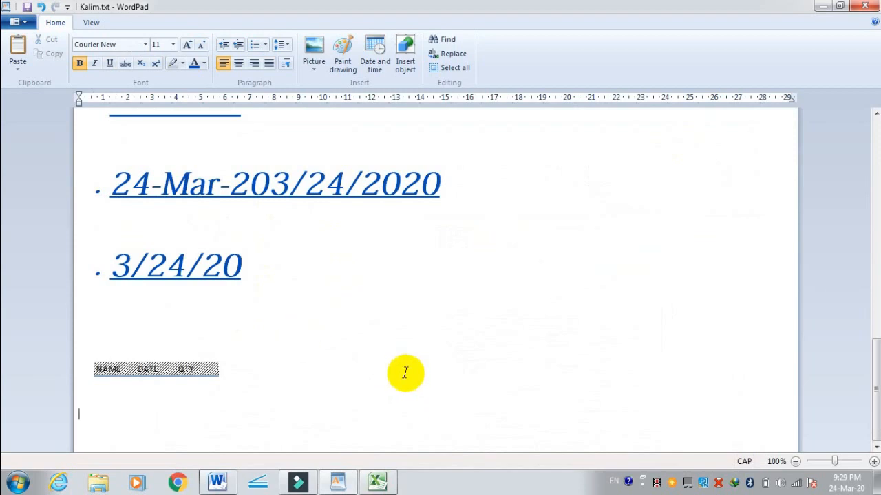
pyautogui.click(377, 481)
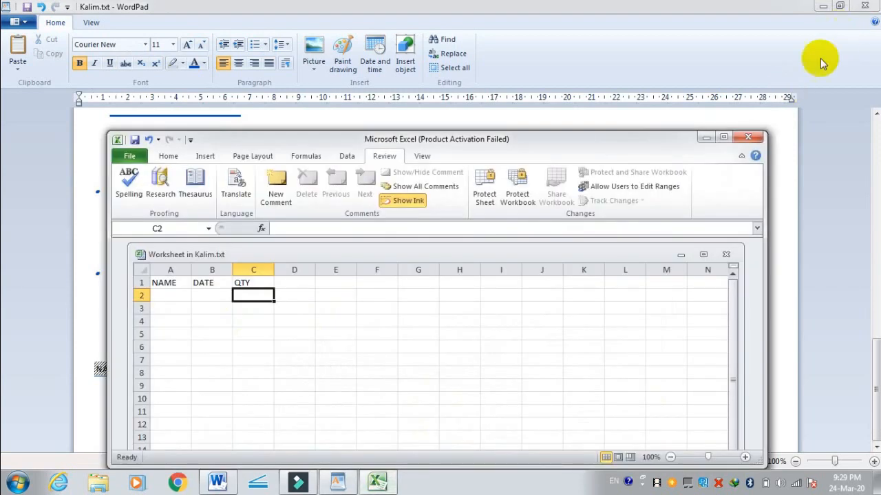
pyautogui.click(748, 137)
# Step: Select the embedded heading table and enlarge it to nearly the full page width and several times its height
pyautogui.click(201, 364)
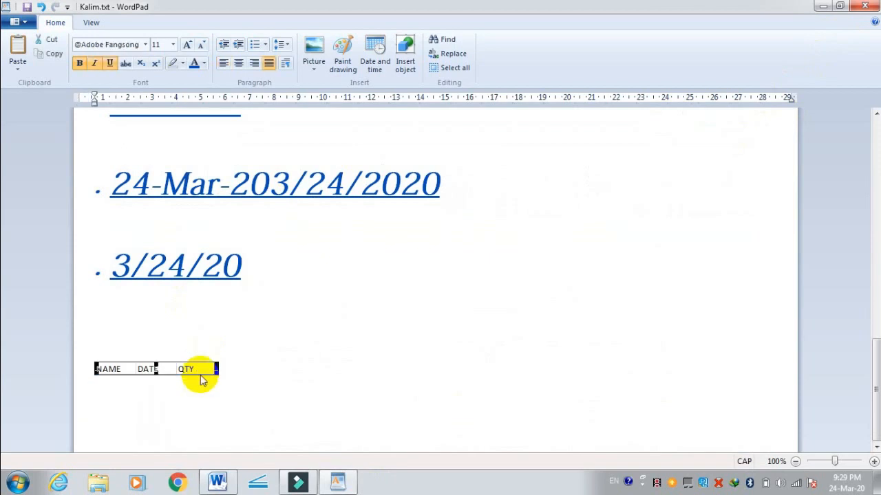
pyautogui.moveTo(217, 376); pyautogui.dragTo(534, 411)
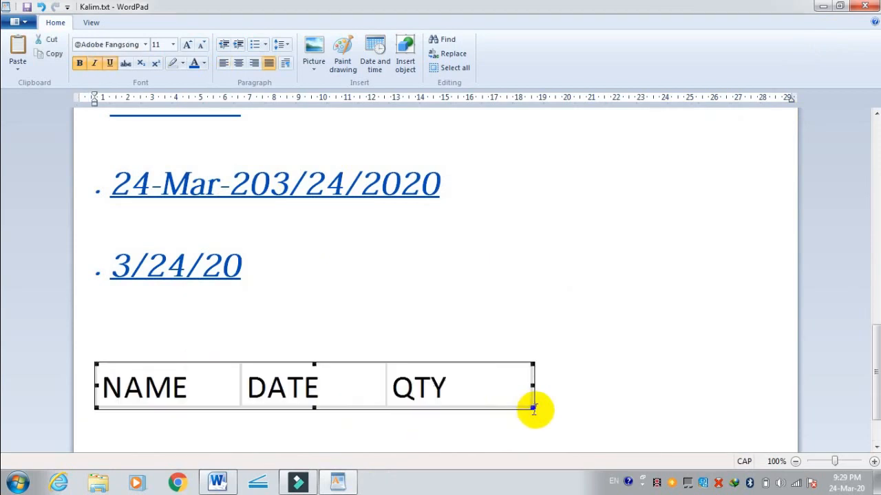
pyautogui.moveTo(532, 362); pyautogui.dragTo(749, 287)
pyautogui.scroll(-3, 540, 346)
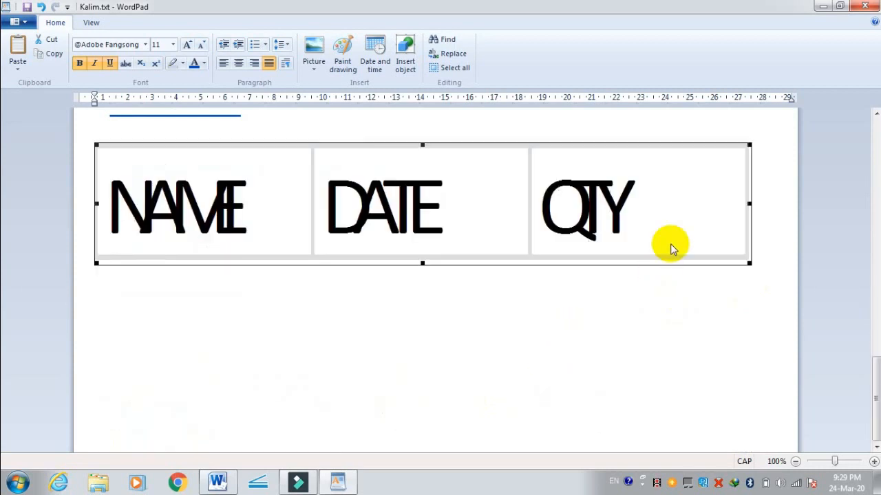
pyautogui.click(608, 297)
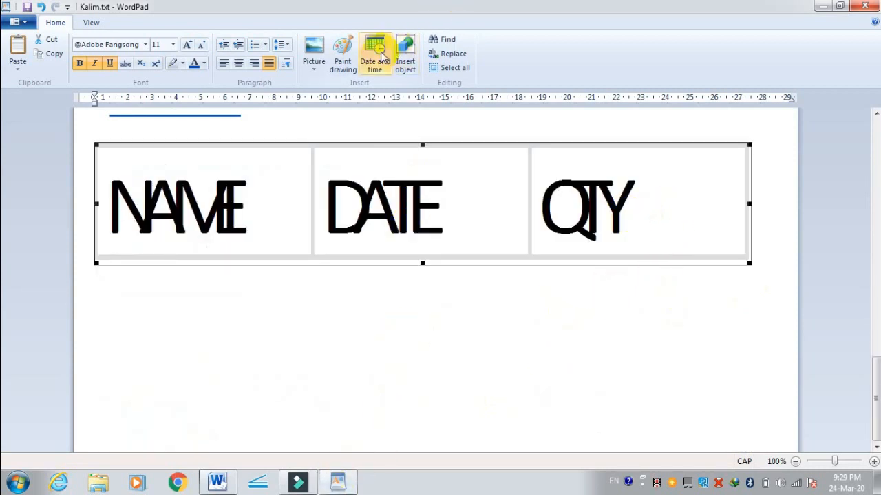
# Step: Insert a new Microsoft Graph Chart object in place of the selected table and move its chart window clear of the data
pyautogui.click(406, 52)
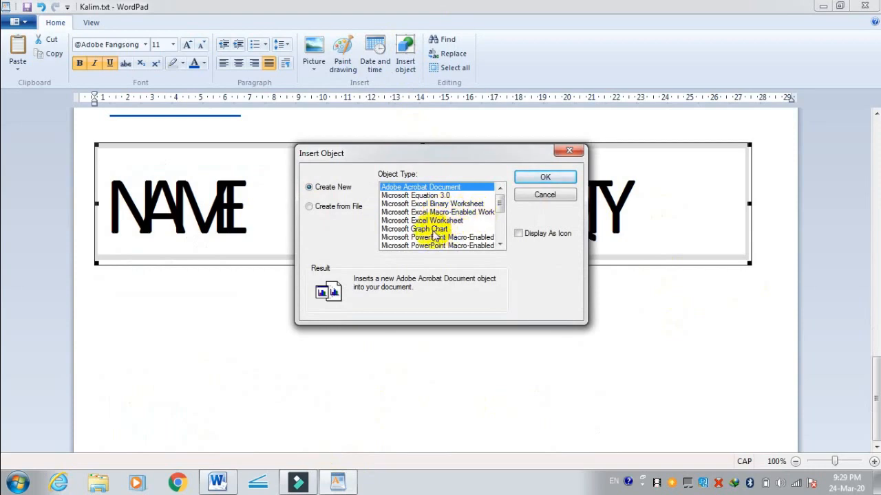
pyautogui.click(430, 229)
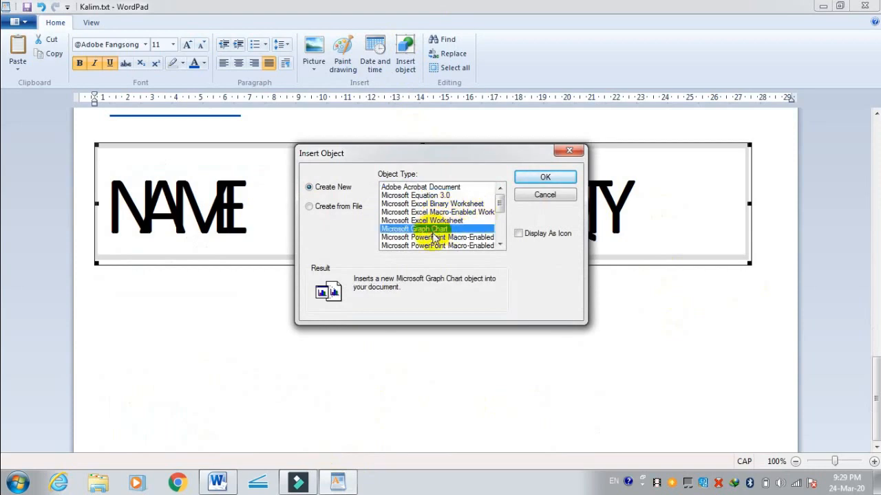
pyautogui.click(527, 176)
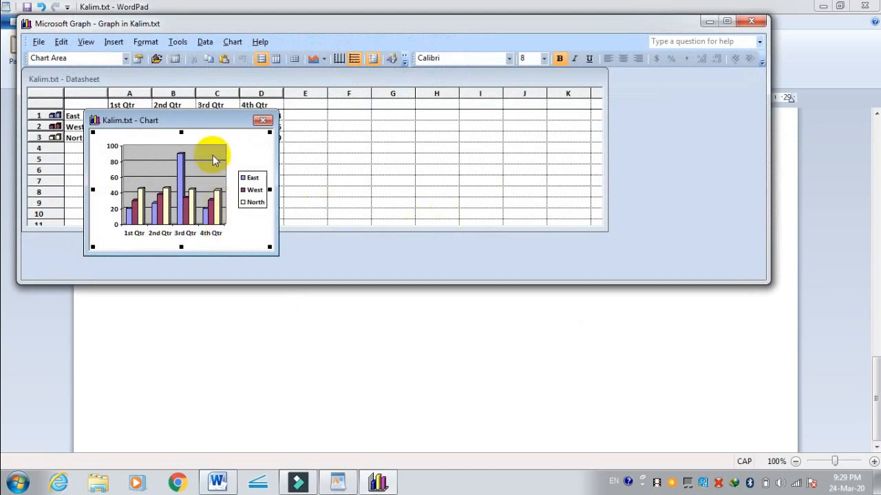
pyautogui.moveTo(215, 122); pyautogui.dragTo(465, 130)
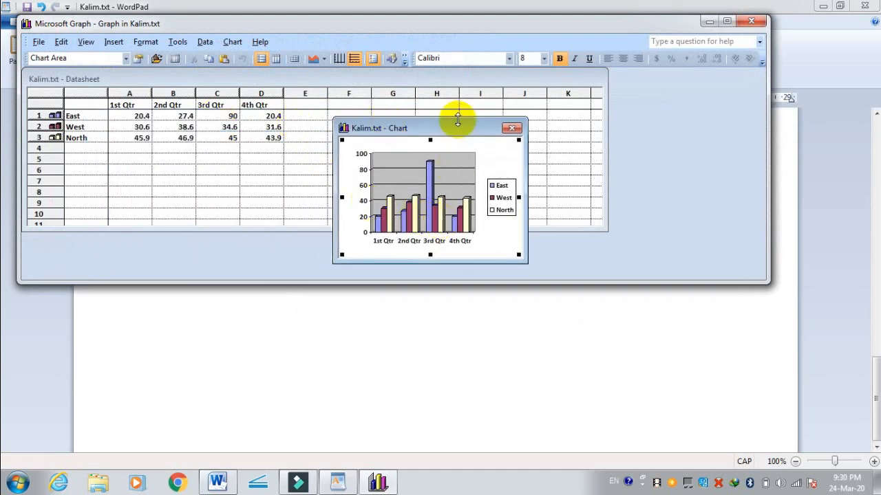
pyautogui.moveTo(460, 130); pyautogui.dragTo(458, 94)
# Step: Fill the walls of the chart with a solid green colour
pyautogui.doubleClick(450, 157)
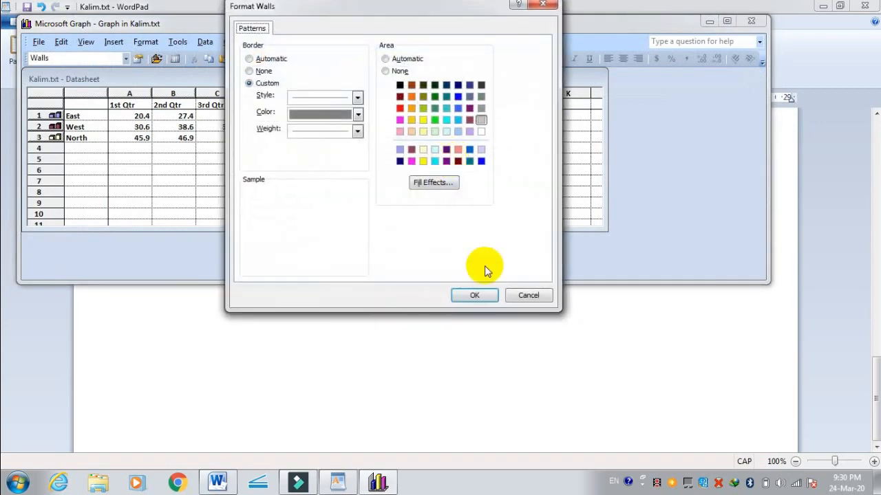
pyautogui.click(400, 86)
pyautogui.click(386, 59)
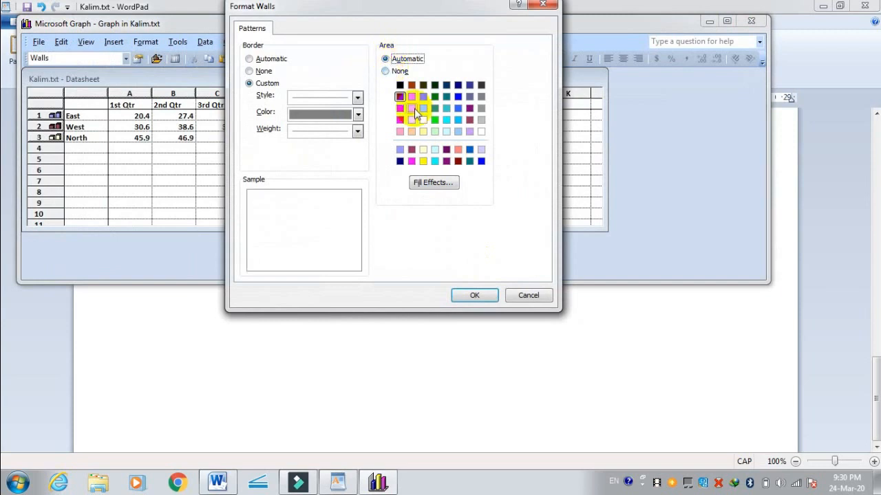
pyautogui.click(435, 108)
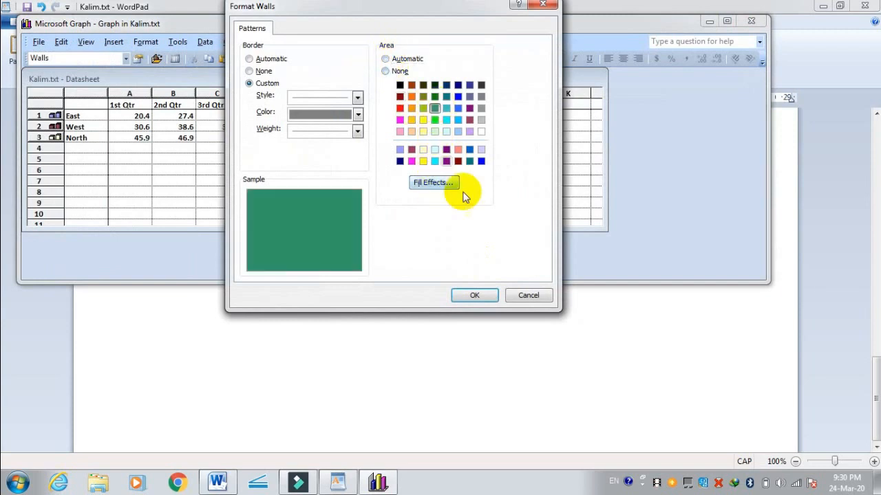
pyautogui.click(494, 296)
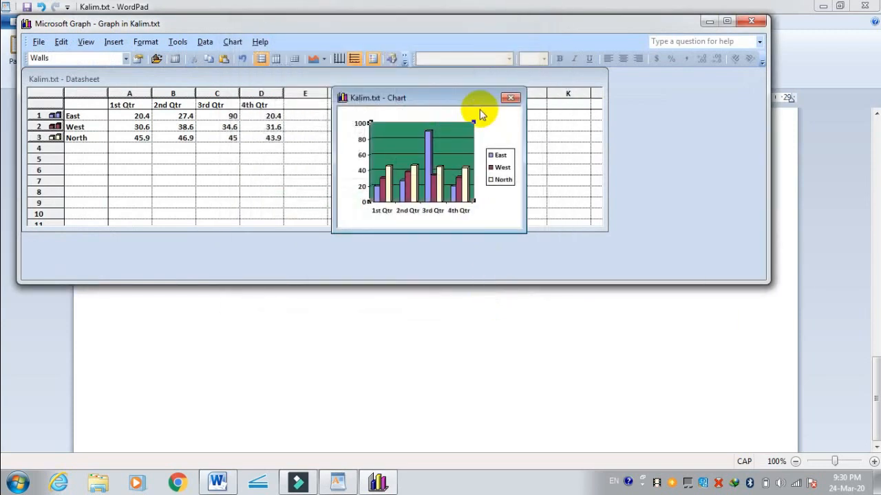
# Step: Check the embedded chart in the WordPad document and close the Microsoft Graph window
pyautogui.click(709, 20)
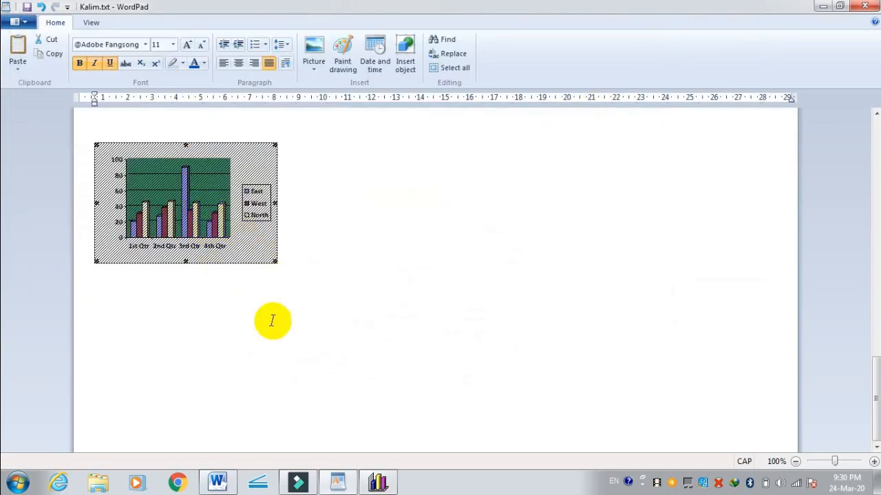
pyautogui.scroll(10, 406, 250)
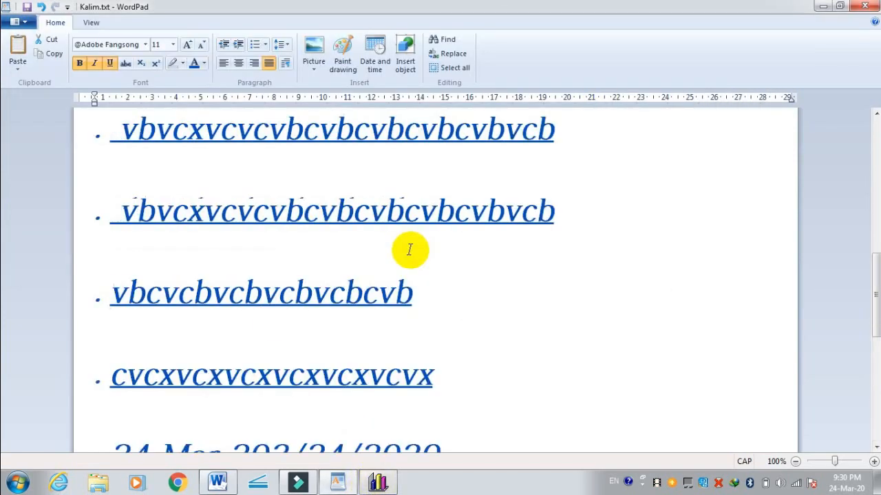
pyautogui.scroll(-10, 410, 250)
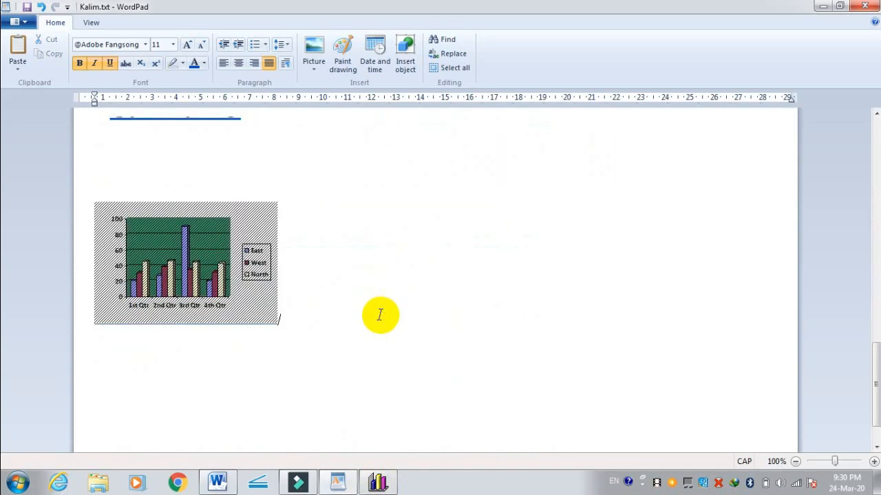
pyautogui.click(380, 480)
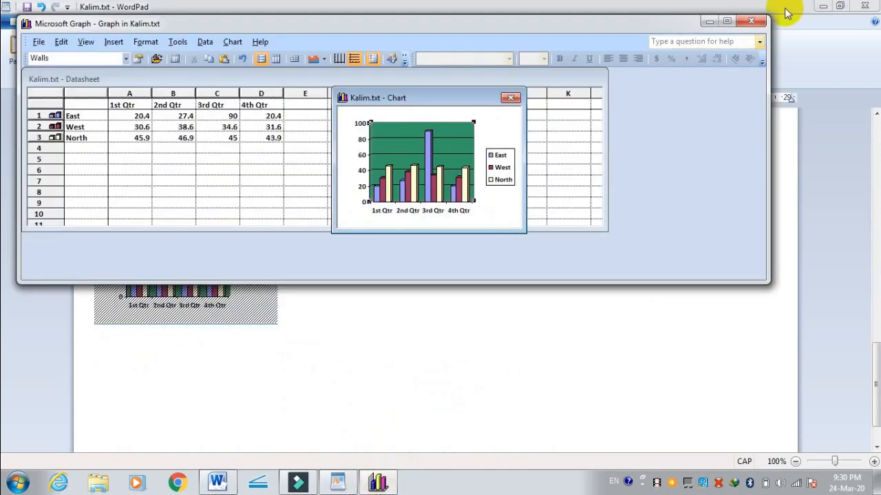
pyautogui.click(750, 20)
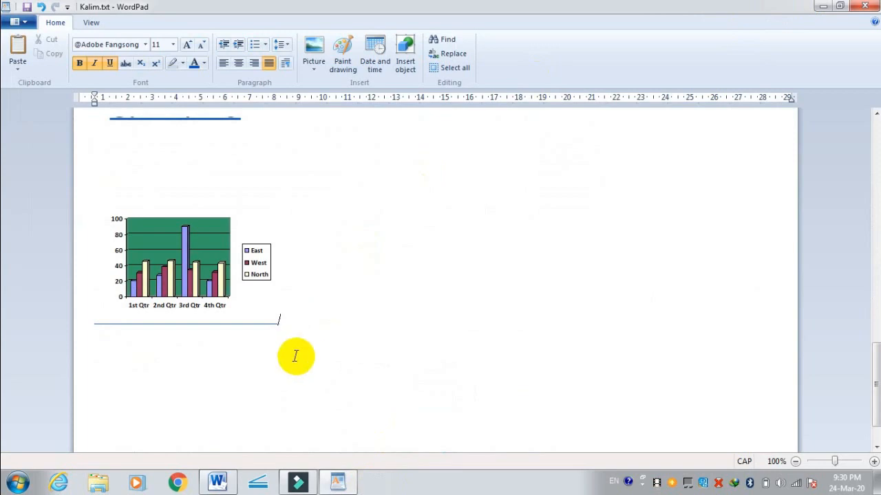
# Step: Add three blank lines below the embedded chart
pyautogui.press('Return')
pyautogui.press('Return')
pyautogui.press('Return')
pyautogui.press('Return')
pyautogui.press('Return')
pyautogui.press('Return')
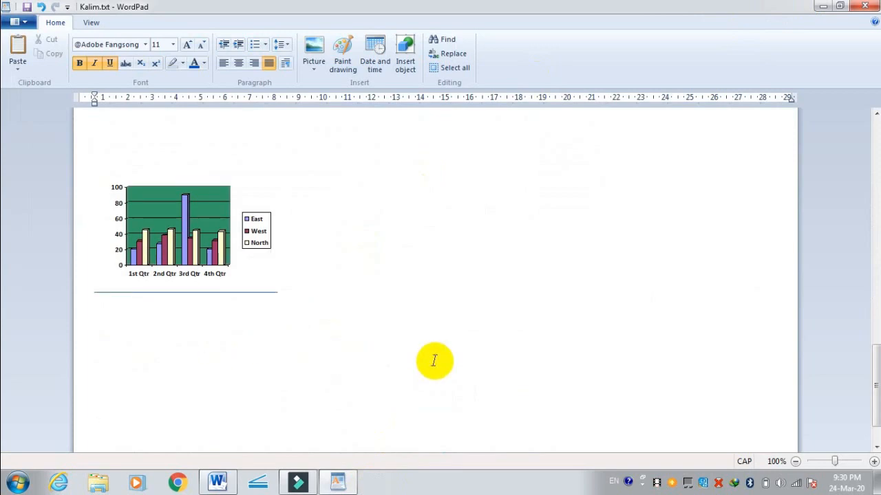
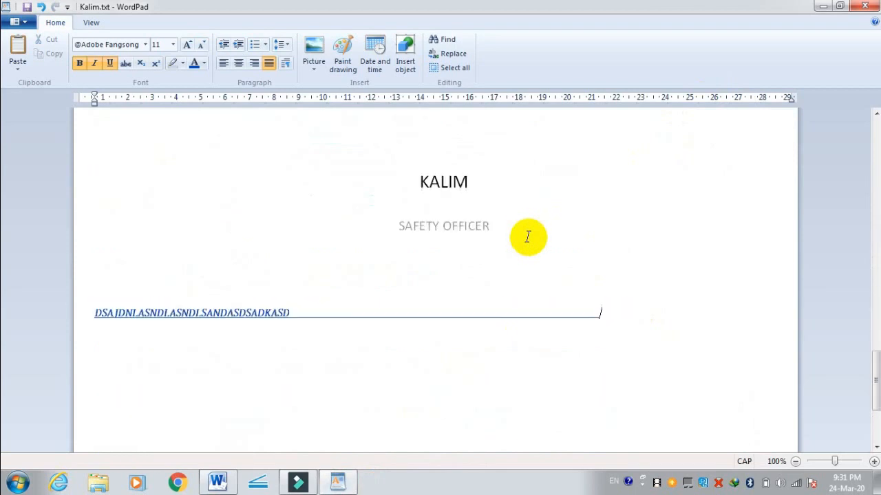
# Step: Reduce the size of the embedded SAFETY OFFICER slide and check how it sits in the document
pyautogui.click(517, 215)
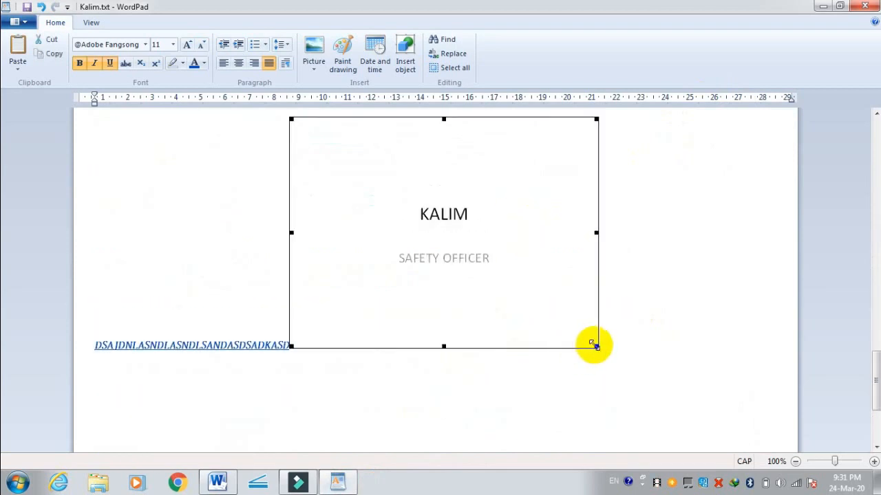
pyautogui.moveTo(591, 346); pyautogui.dragTo(551, 277)
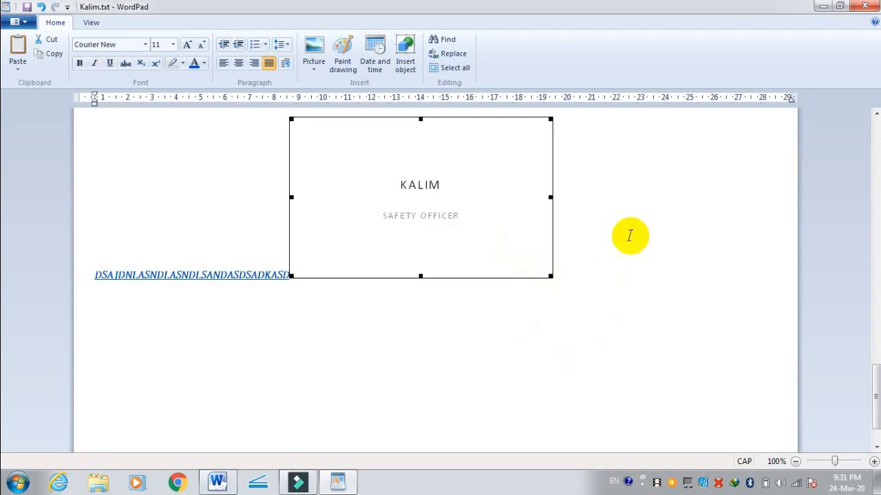
pyautogui.click(611, 236)
pyautogui.scroll(10, 509, 257)
pyautogui.scroll(-6, 509, 257)
pyautogui.scroll(-3, 508, 256)
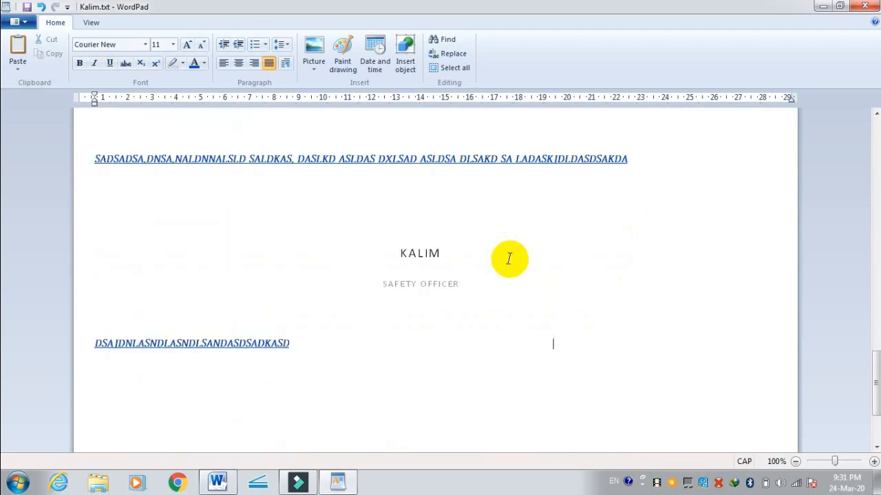
pyautogui.scroll(-2, 491, 262)
# Step: Try to insert a new Adobe Acrobat Document object in place of the selected SAFETY OFFICER slide
pyautogui.click(487, 268)
pyautogui.click(402, 61)
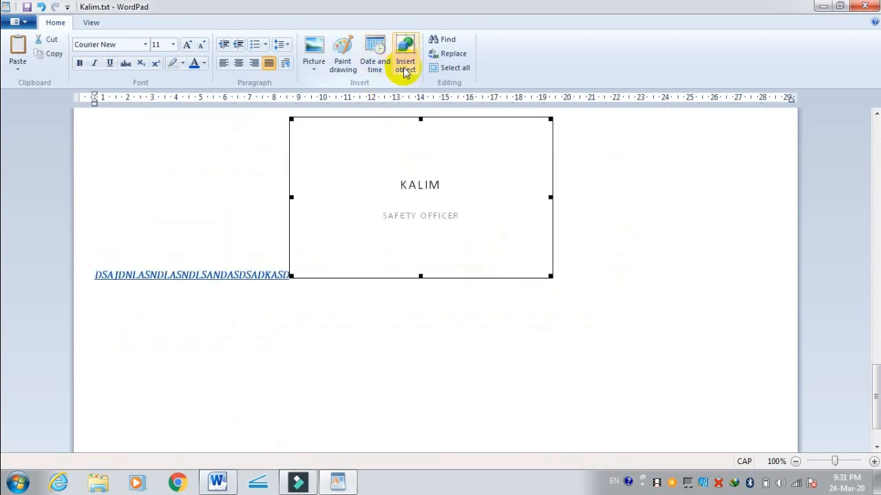
pyautogui.moveTo(501, 209); pyautogui.dragTo(504, 246)
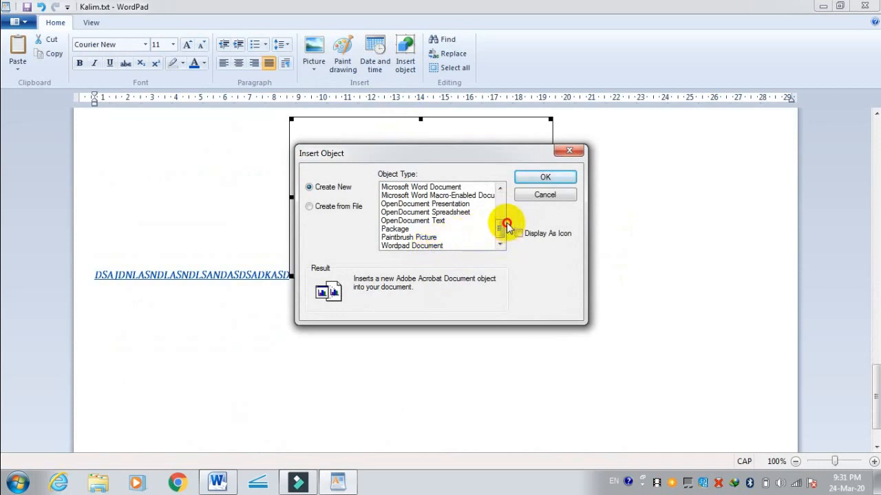
pyautogui.moveTo(496, 230); pyautogui.dragTo(497, 196)
pyautogui.click(521, 178)
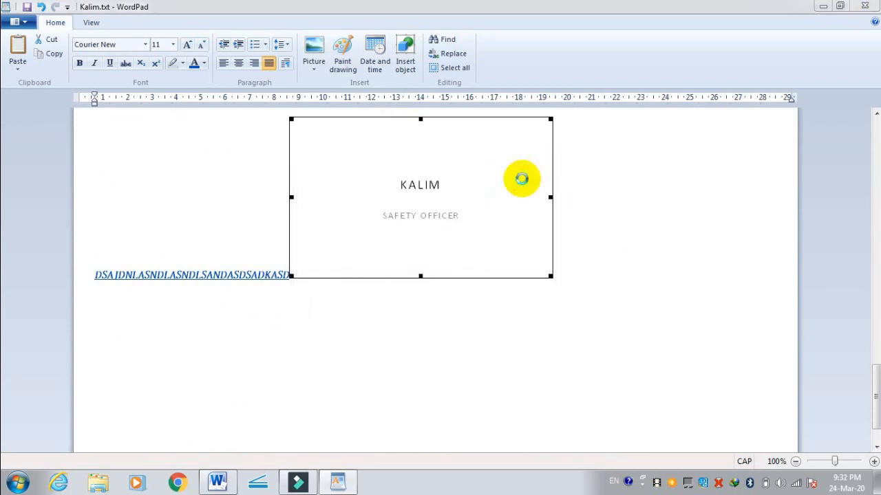
pyautogui.click(409, 314)
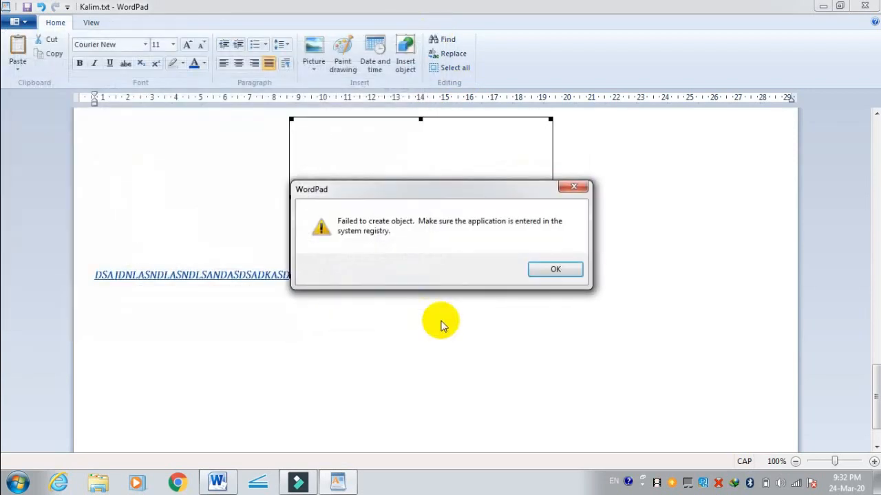
pyautogui.click(569, 269)
pyautogui.click(568, 281)
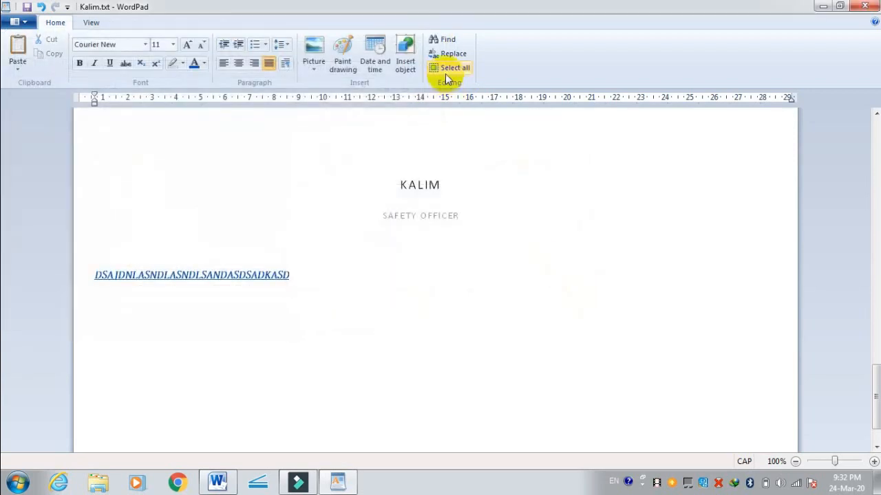
# Step: Search the selected first line for "My" with whole-word matching turned on
pyautogui.scroll(10, 350, 191)
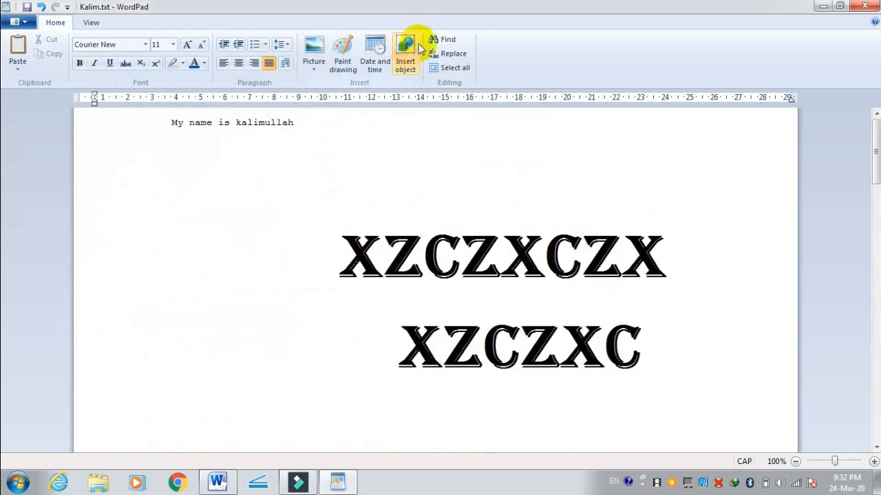
pyautogui.moveTo(295, 122); pyautogui.dragTo(137, 122)
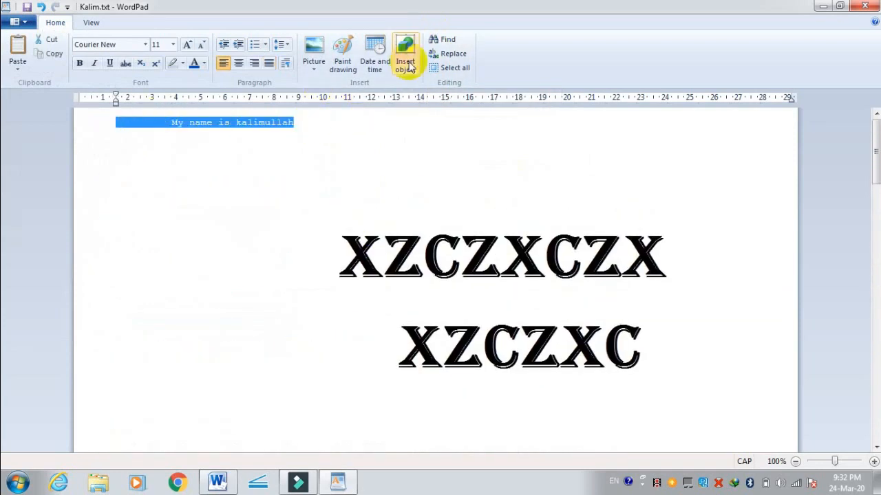
pyautogui.click(442, 39)
pyautogui.click(43, 236)
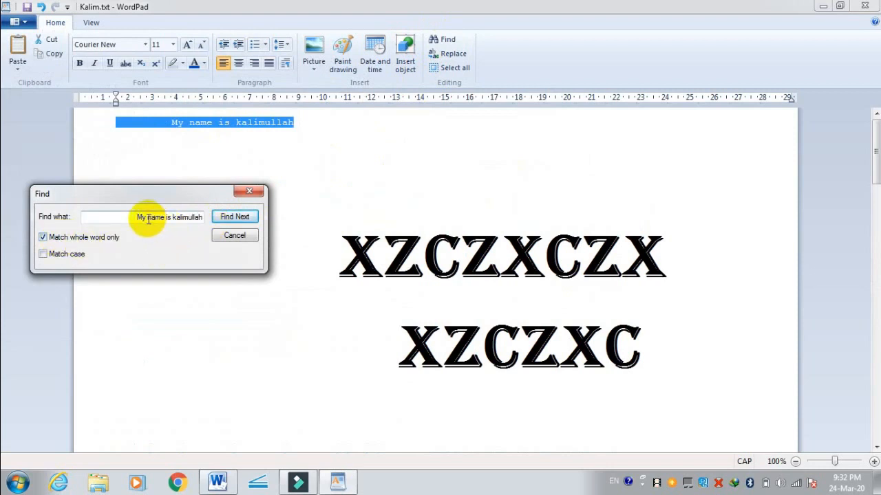
pyautogui.moveTo(148, 217); pyautogui.dragTo(234, 219)
pyautogui.press('BackSpace')
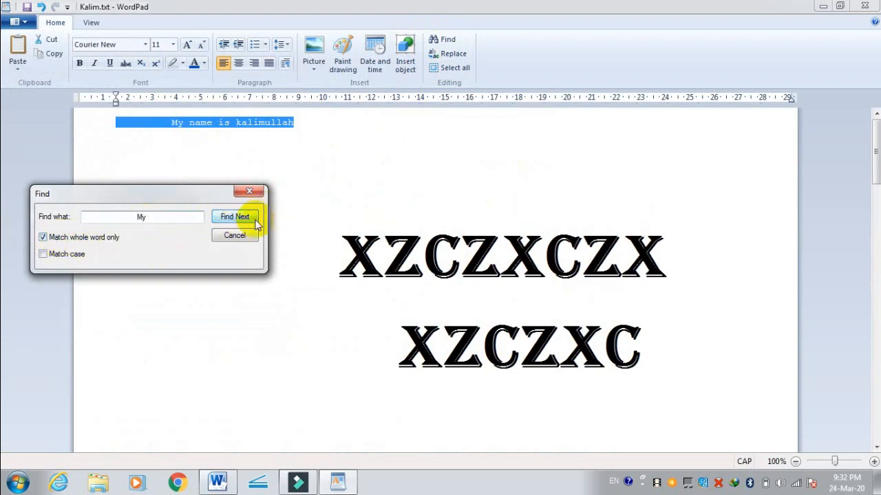
pyautogui.click(255, 220)
pyautogui.click(232, 261)
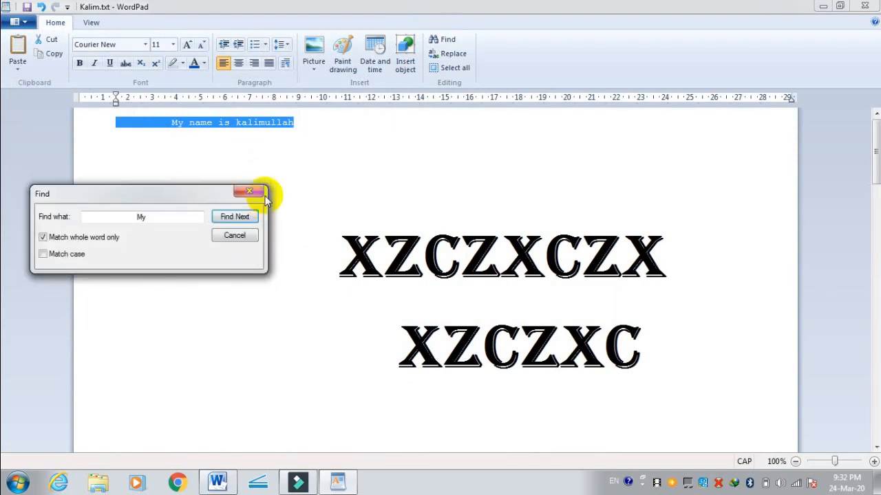
# Step: Turn off whole-word matching, repeat the search for "My" and close the Find dialog
pyautogui.click(42, 237)
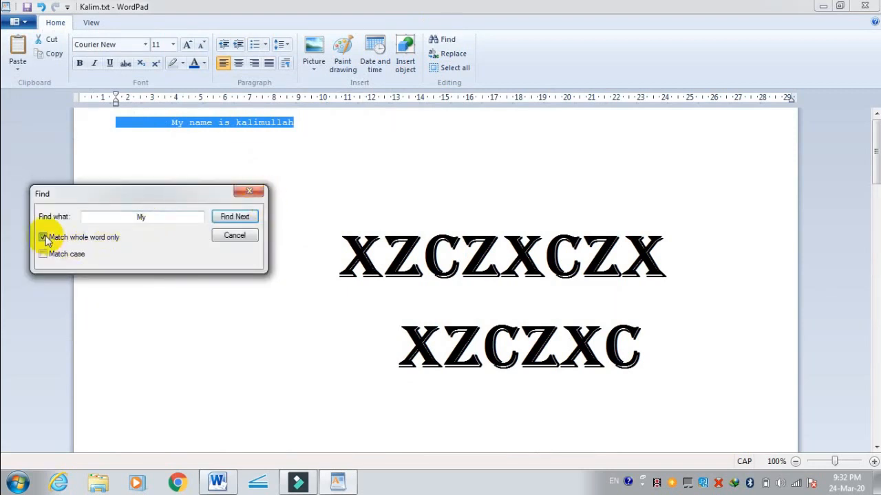
pyautogui.click(232, 218)
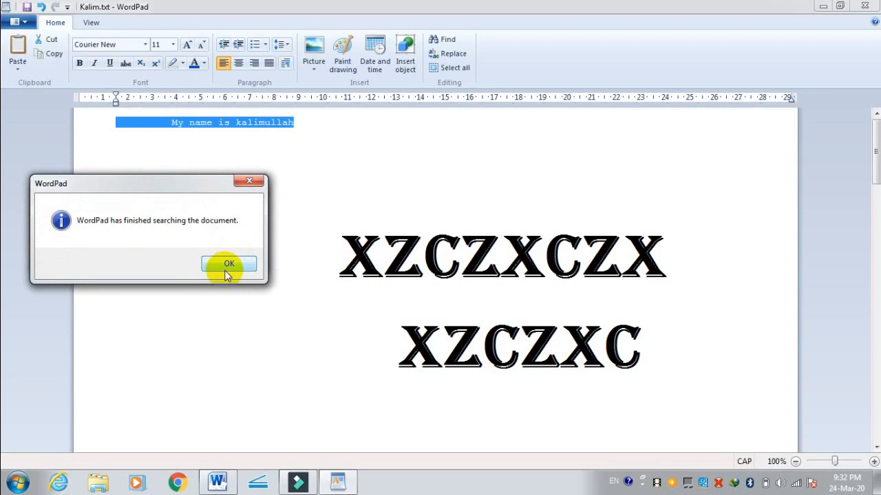
pyautogui.click(227, 268)
pyautogui.click(231, 236)
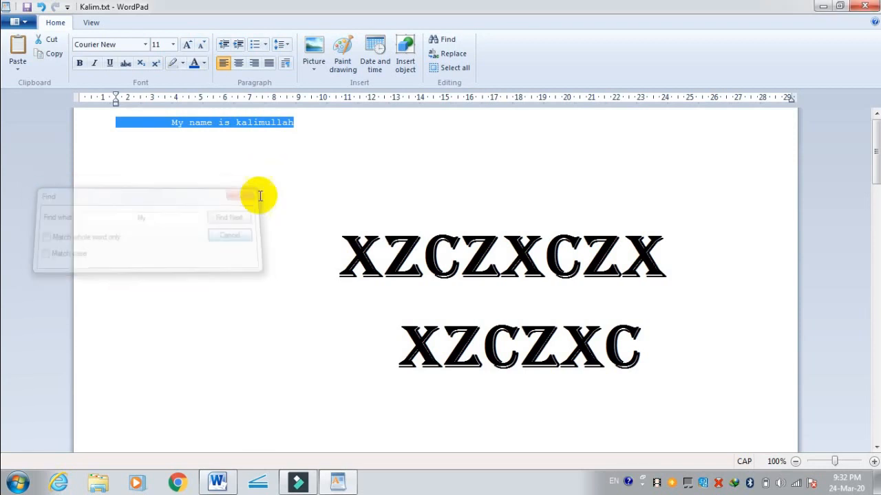
# Step: Clear the text selection and search the document for "My" with Find
pyautogui.click(260, 196)
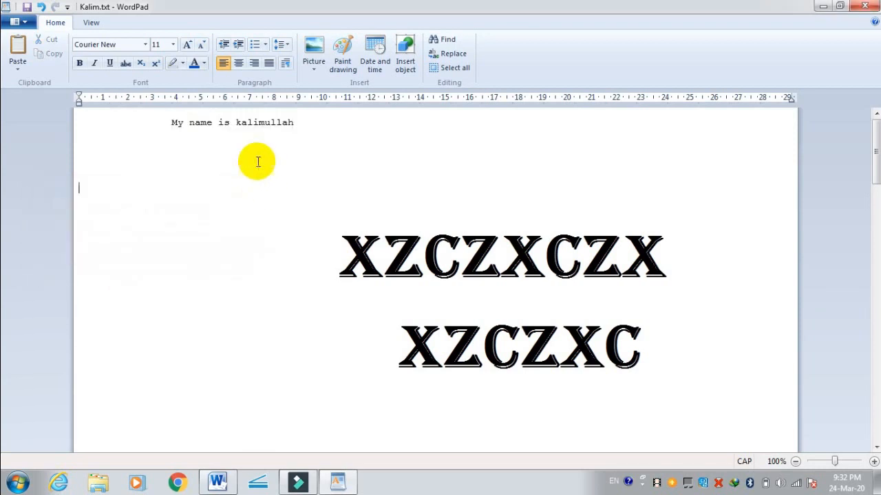
pyautogui.click(434, 43)
pyautogui.click(235, 217)
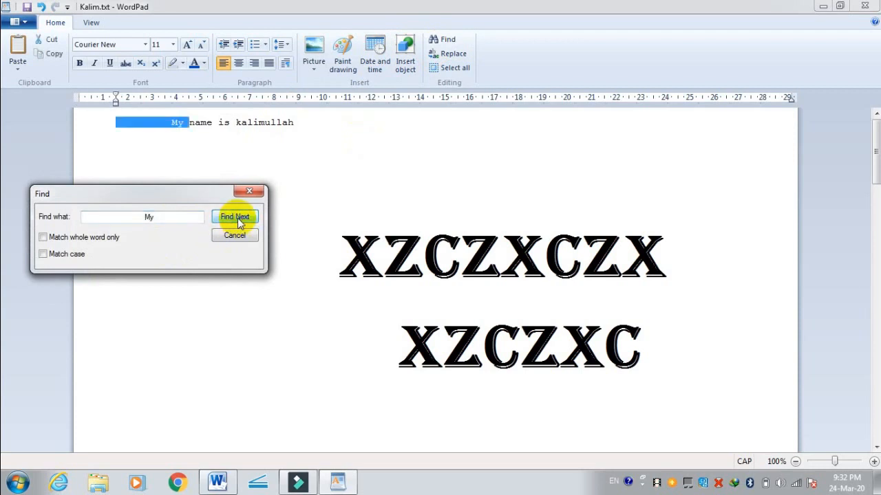
pyautogui.click(242, 150)
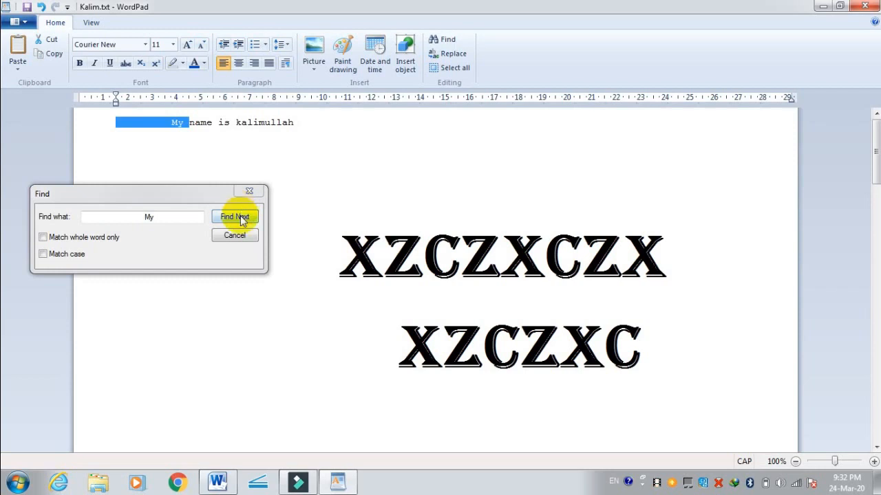
# Step: Search the document for the person's name from the first line, entered in capitals after the leading spaces
pyautogui.click(113, 216)
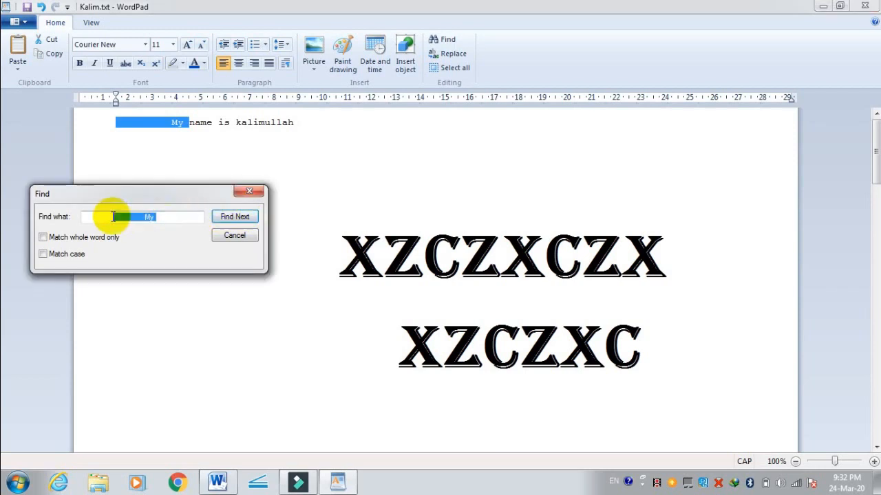
pyautogui.write('KALI')
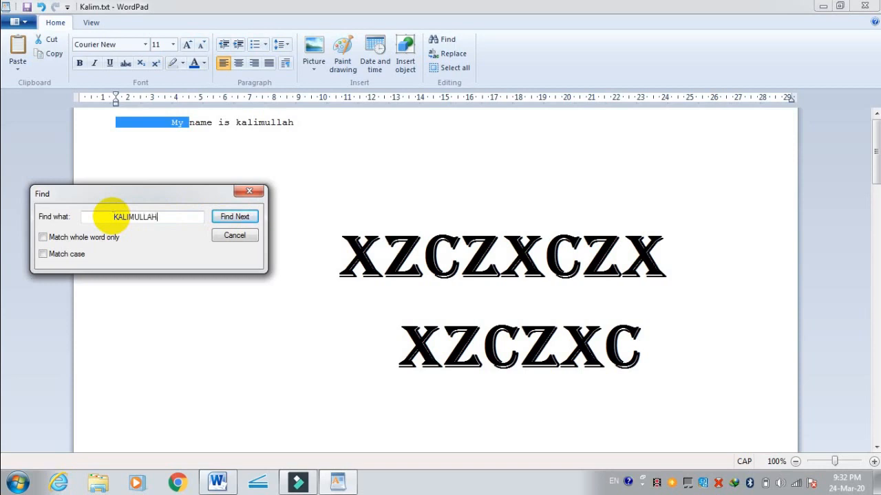
pyautogui.write('MULLAH')
pyautogui.press('Return')
pyautogui.press('Return')
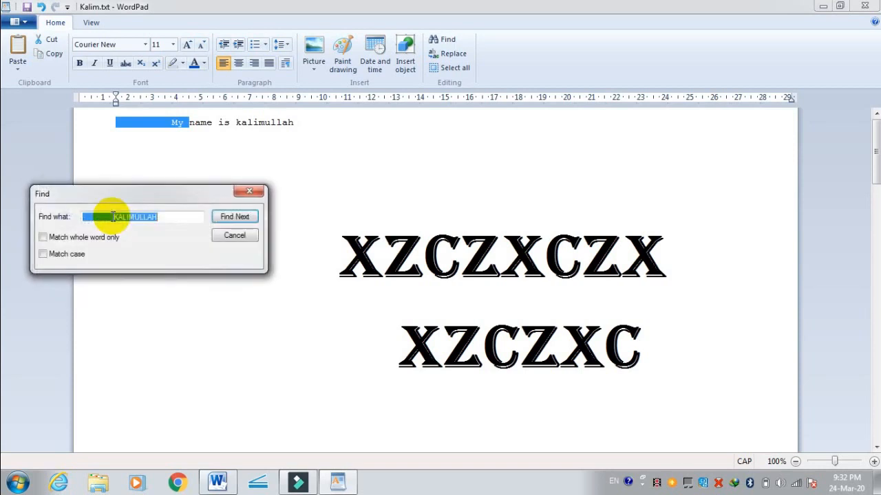
pyautogui.click(234, 216)
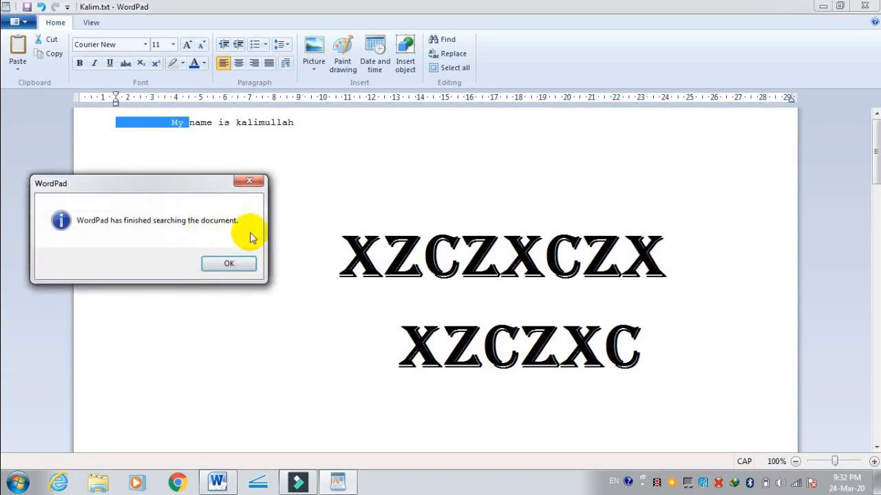
pyautogui.click(239, 269)
# Step: Search for the person's name in lowercase without leading spaces and close the Find dialog
pyautogui.moveTo(173, 218); pyautogui.dragTo(69, 218)
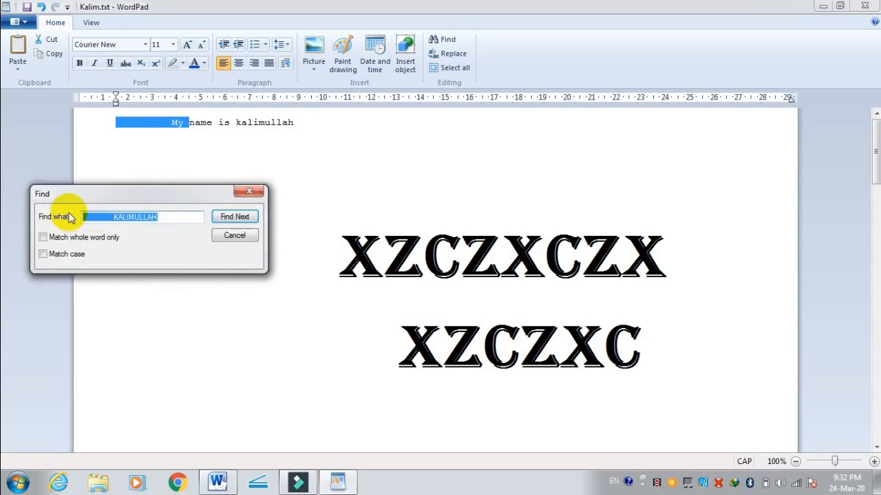
pyautogui.write('kalimullah')
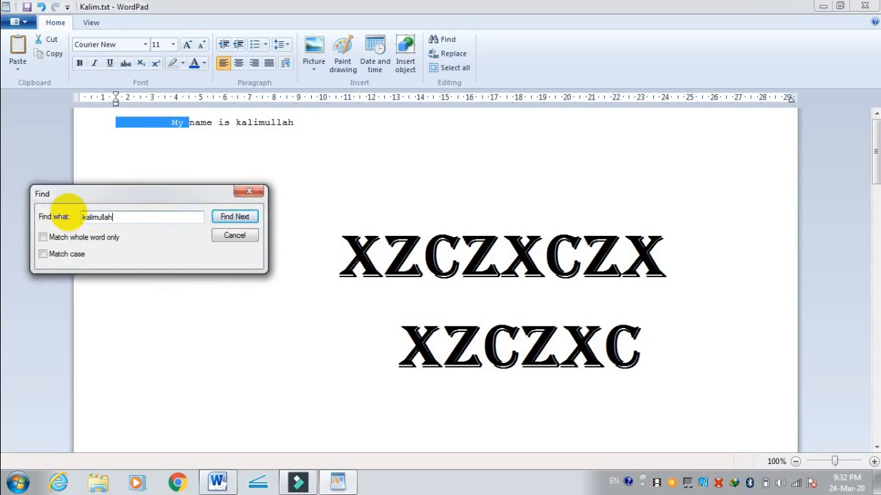
pyautogui.press('Return')
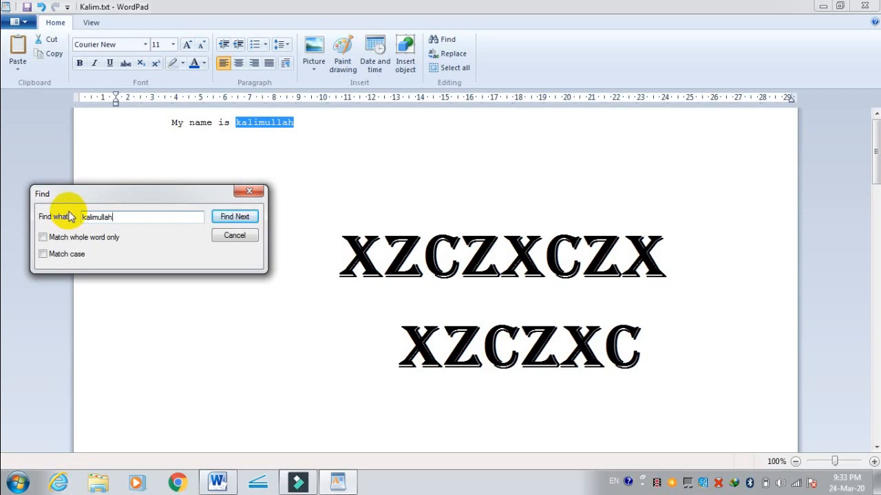
pyautogui.click(235, 236)
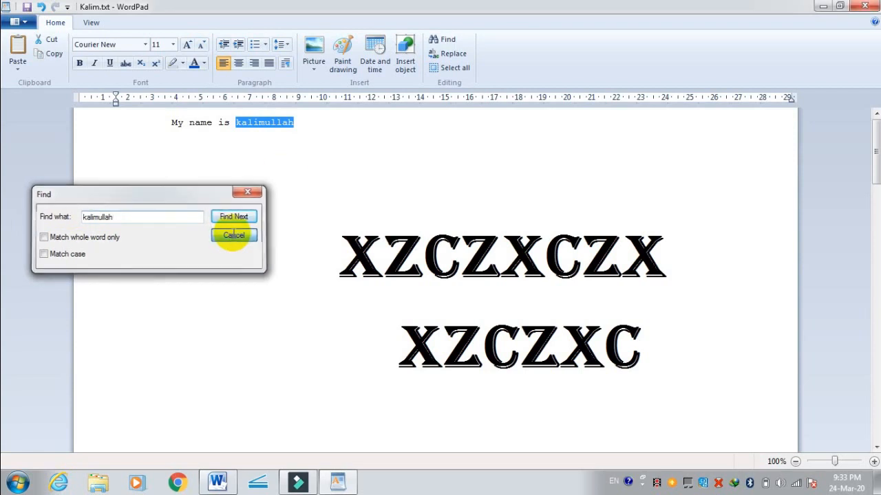
# Step: Replace the person's name in the first line with its capitalised short form and close the Replace dialog
pyautogui.click(451, 53)
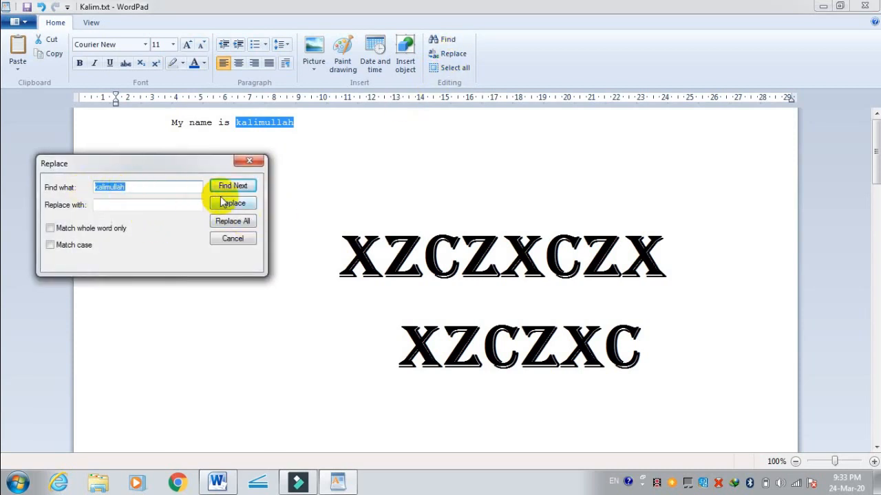
pyautogui.click(163, 206)
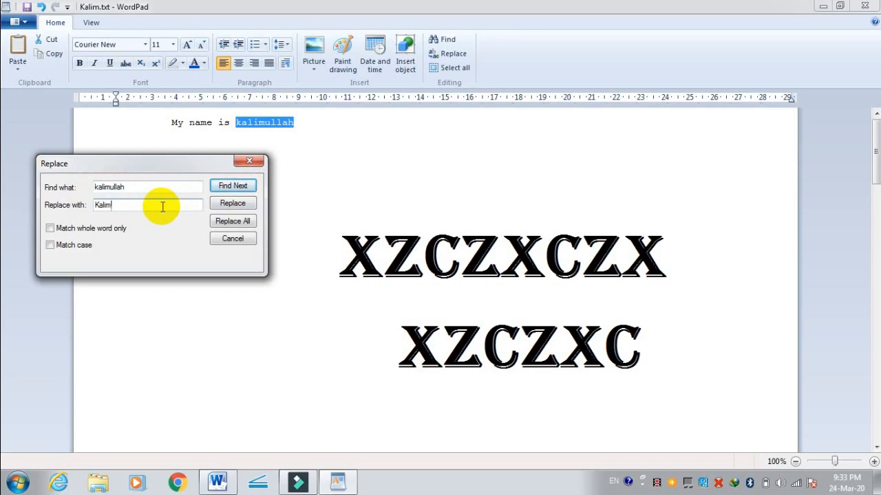
pyautogui.click(233, 204)
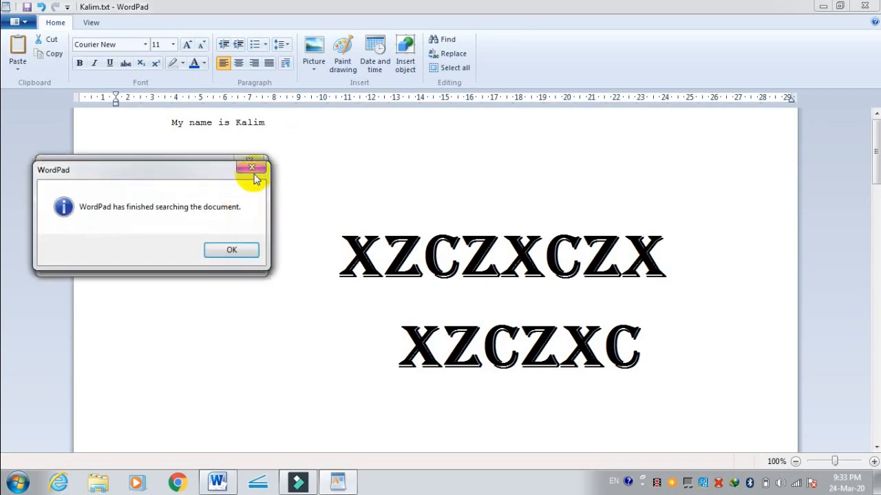
pyautogui.click(232, 250)
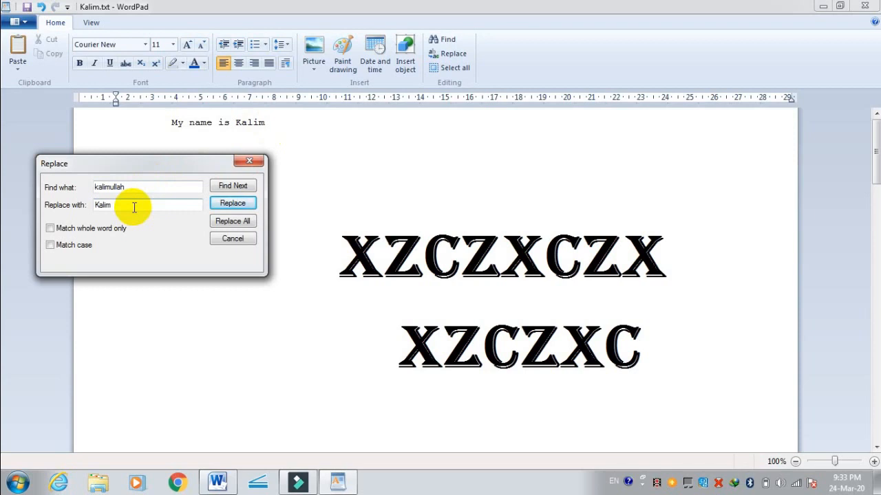
pyautogui.click(232, 239)
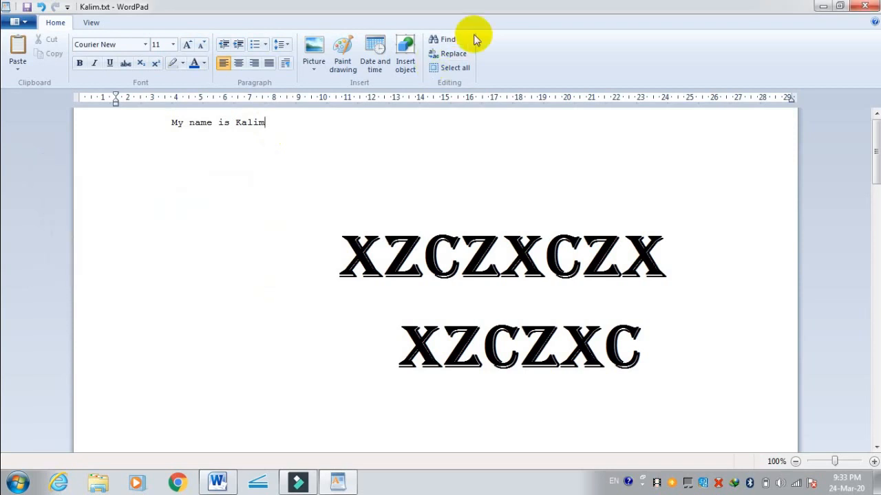
# Step: Select the entire content of the document and look over the extent of the selection
pyautogui.click(455, 68)
pyautogui.scroll(15, 457, 169)
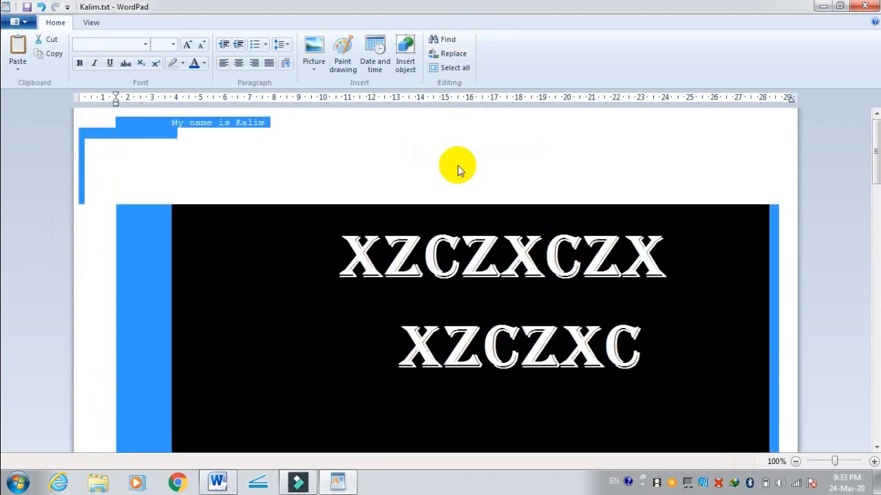
pyautogui.scroll(-15, 458, 168)
pyautogui.scroll(15, 457, 168)
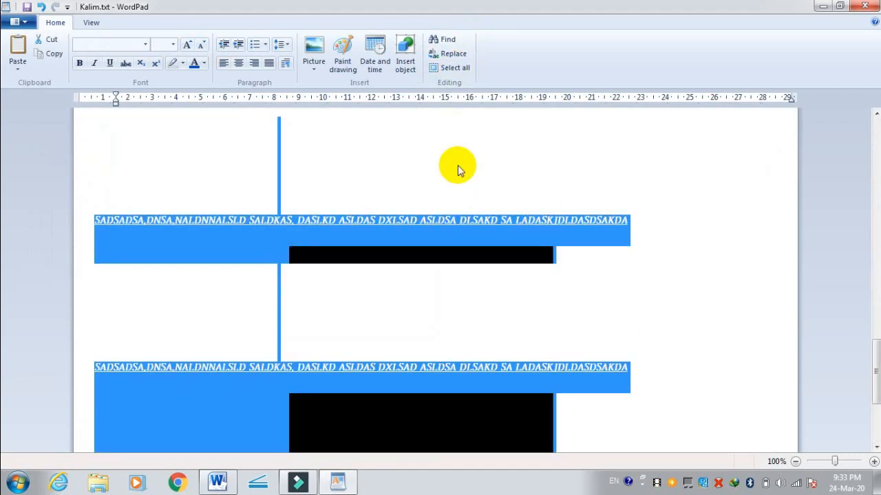
pyautogui.click(433, 69)
pyautogui.press('Delete')
# Step: Zoom in on the fully selected document to 200%
pyautogui.click(93, 23)
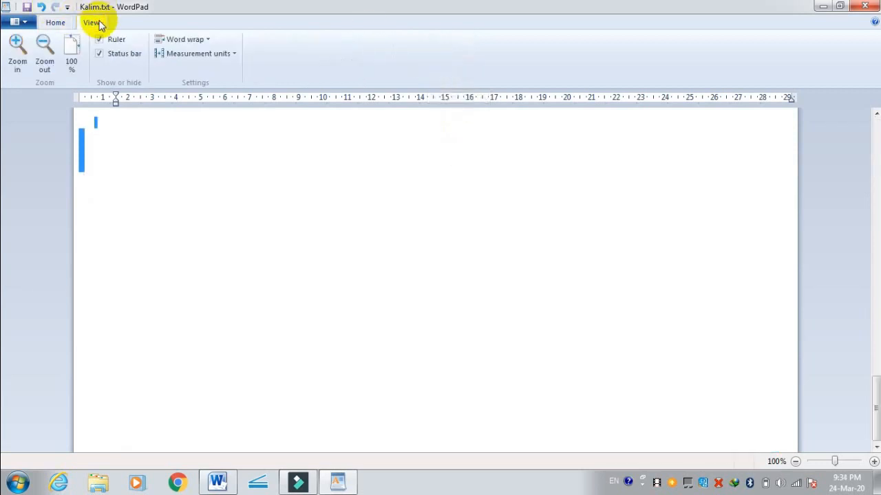
pyautogui.click(17, 48)
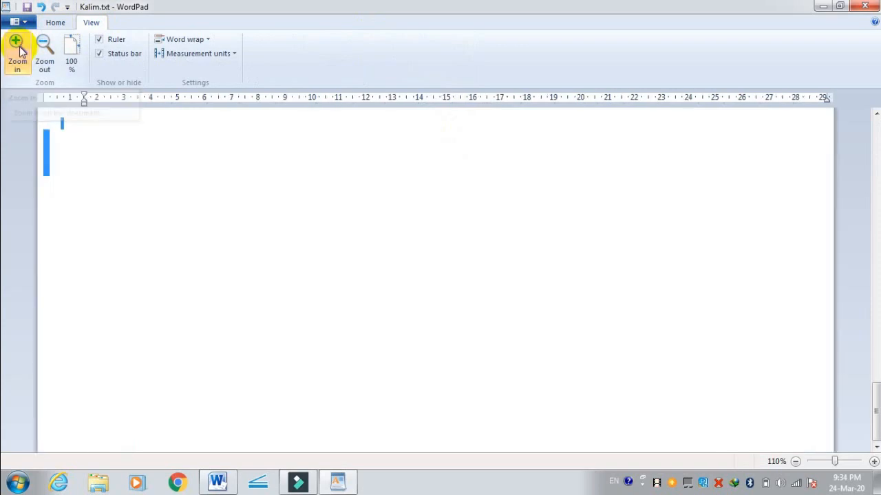
pyautogui.click(17, 48)
pyautogui.click(17, 48)
pyautogui.click(17, 48)
pyautogui.click(20, 49)
pyautogui.click(20, 49)
pyautogui.click(20, 49)
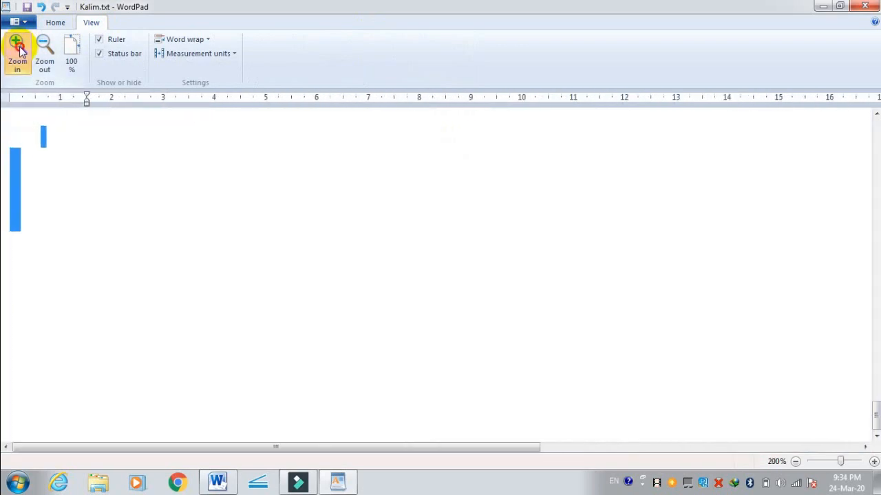
pyautogui.click(20, 50)
# Step: Zoom the document out step by step to 10%
pyautogui.click(47, 51)
pyautogui.click(46, 51)
pyautogui.click(47, 51)
pyautogui.click(47, 51)
pyautogui.click(47, 51)
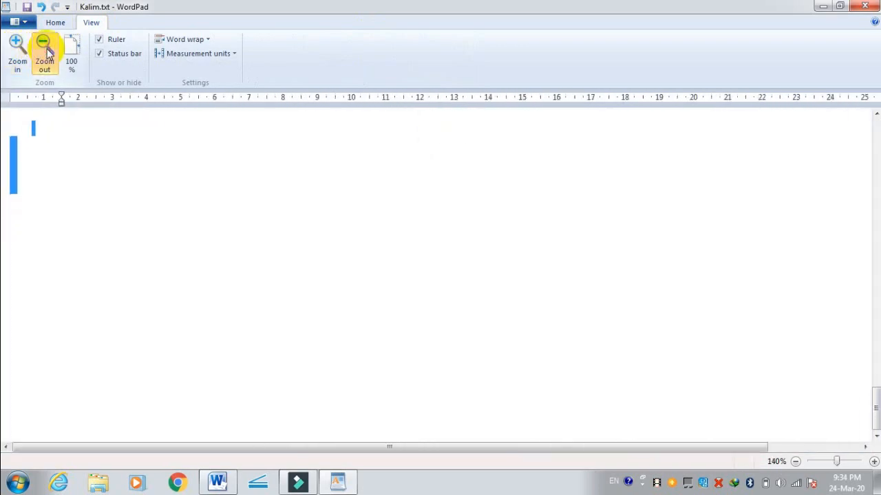
pyautogui.click(46, 51)
pyautogui.click(47, 51)
pyautogui.click(47, 51)
pyautogui.click(47, 51)
pyautogui.click(47, 51)
pyautogui.click(47, 51)
pyautogui.click(47, 51)
pyautogui.click(47, 51)
pyautogui.click(47, 51)
pyautogui.click(47, 51)
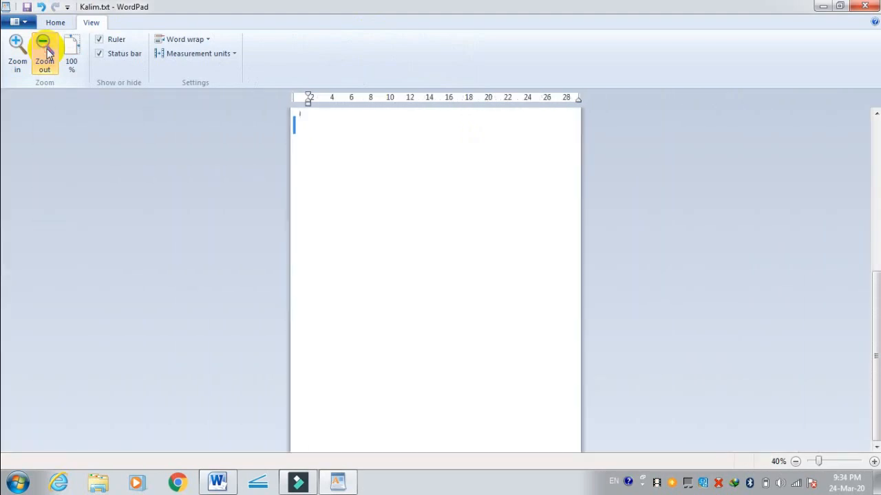
pyautogui.click(47, 50)
pyautogui.click(46, 51)
pyautogui.click(47, 51)
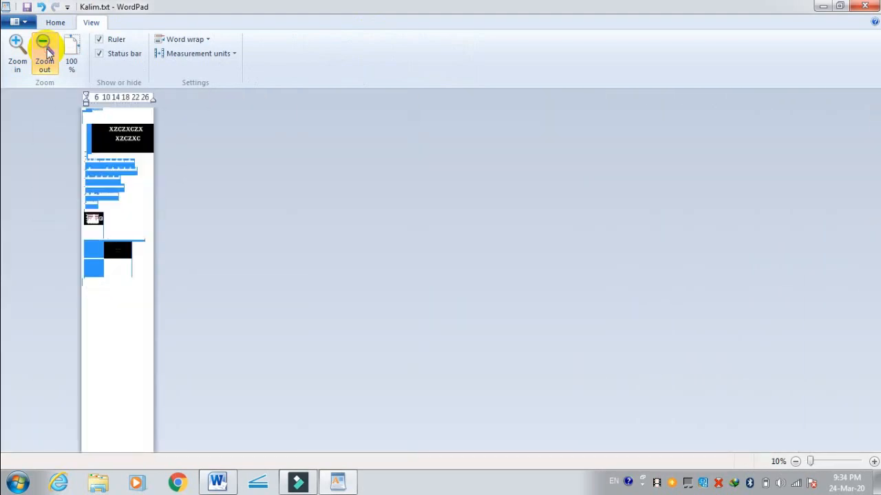
# Step: Enlarge the document view from its smallest size to 90%
pyautogui.click(23, 53)
pyautogui.click(24, 53)
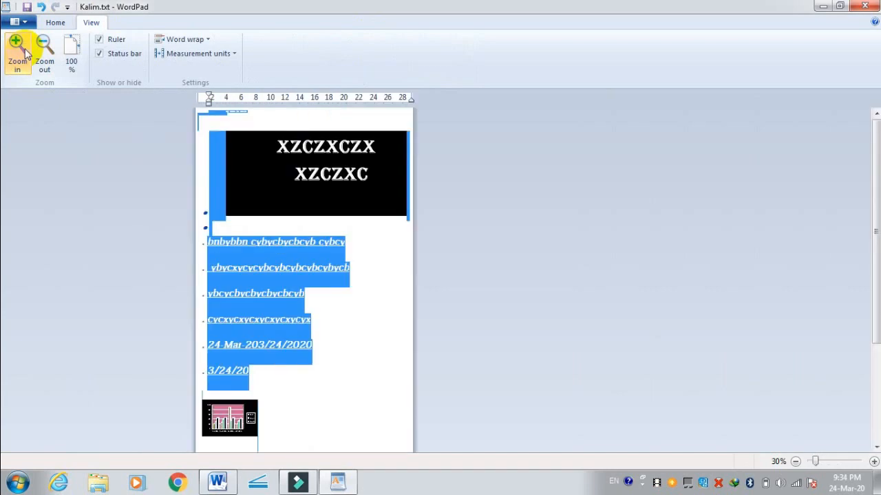
pyautogui.click(26, 54)
pyautogui.click(25, 54)
pyautogui.click(25, 54)
pyautogui.click(26, 53)
pyautogui.click(26, 53)
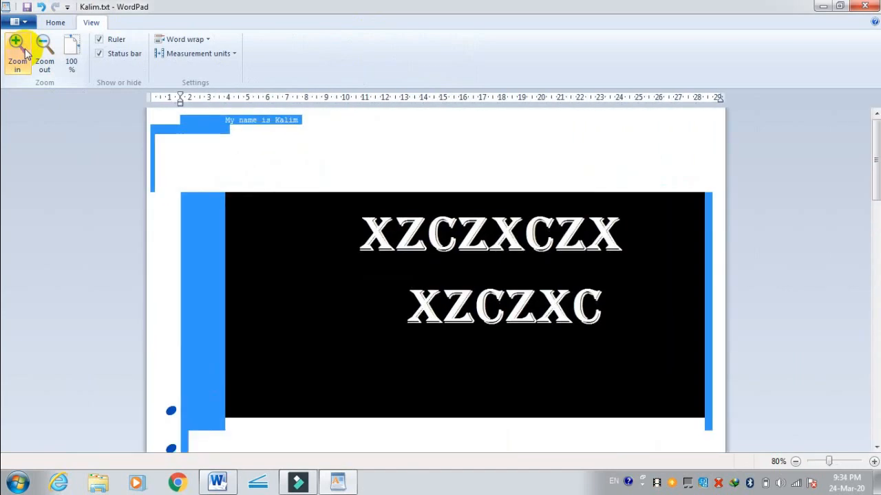
pyautogui.click(25, 54)
# Step: Clear the document selection, look over the content down to the chart and reset the zoom to 100%
pyautogui.scroll(-15, 342, 276)
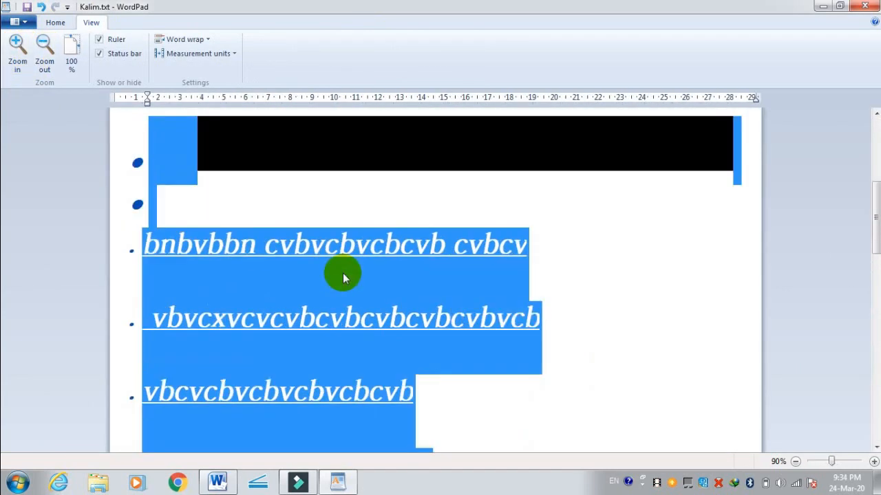
pyautogui.scroll(10, 344, 276)
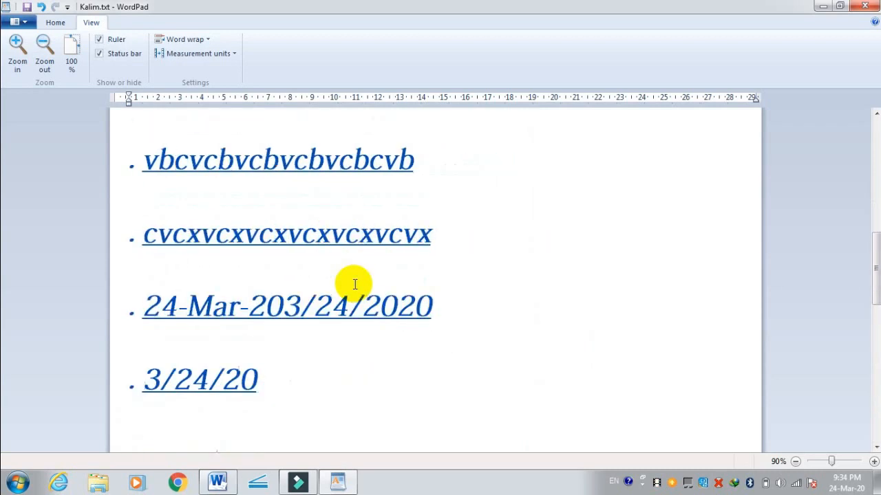
pyautogui.scroll(3, 352, 283)
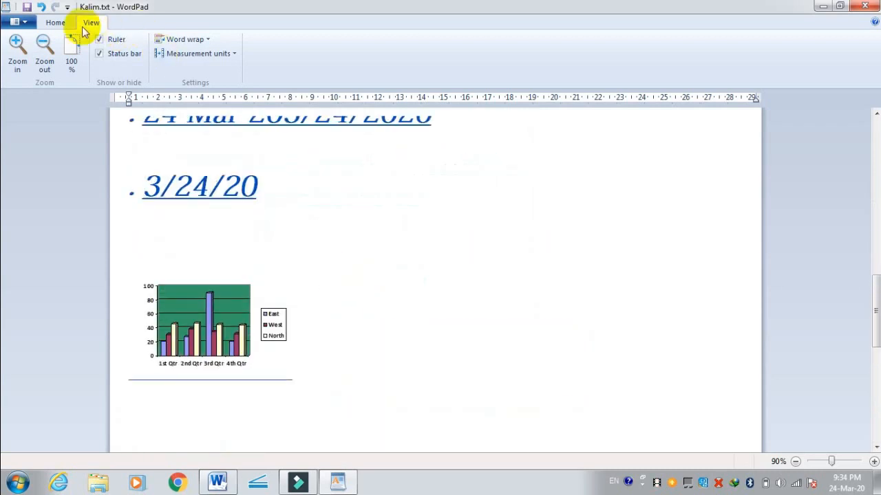
pyautogui.click(71, 53)
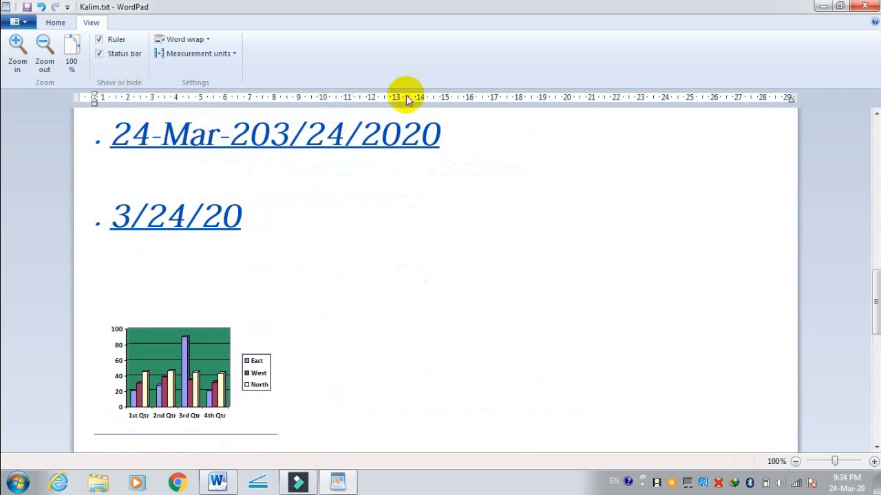
# Step: Hide and show the ruler, and do the same with the status bar
pyautogui.click(101, 39)
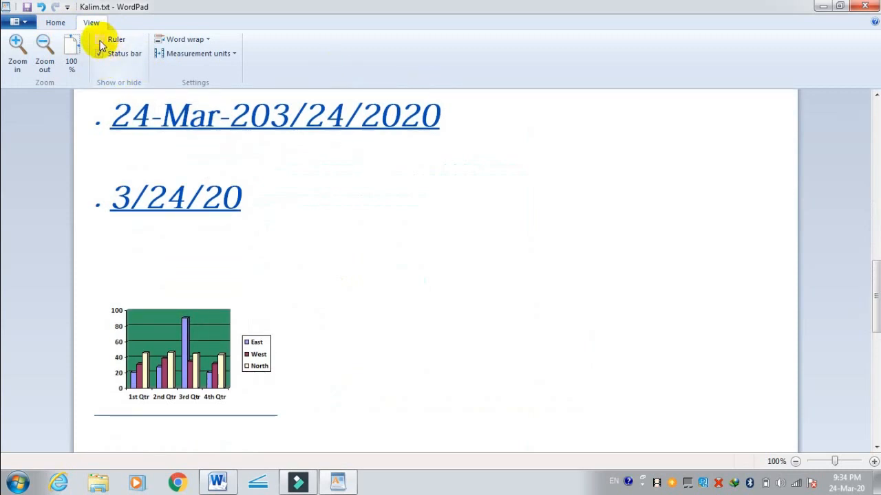
pyautogui.click(102, 41)
pyautogui.click(102, 55)
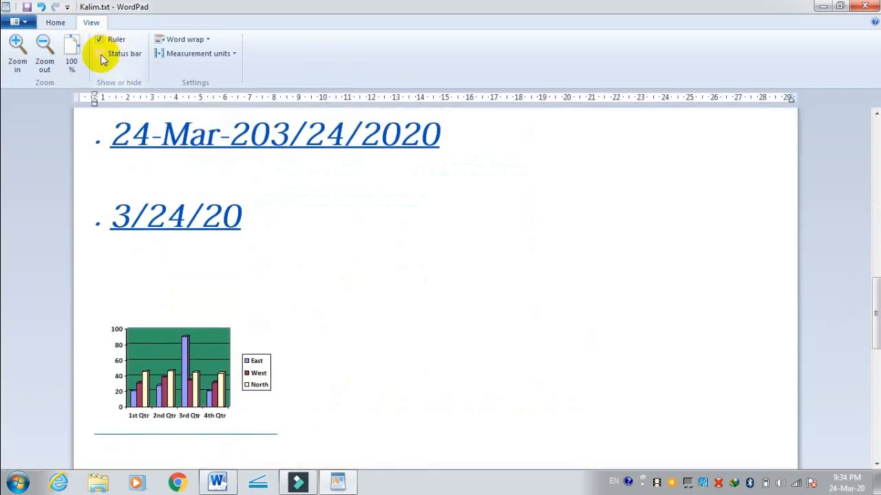
pyautogui.click(102, 55)
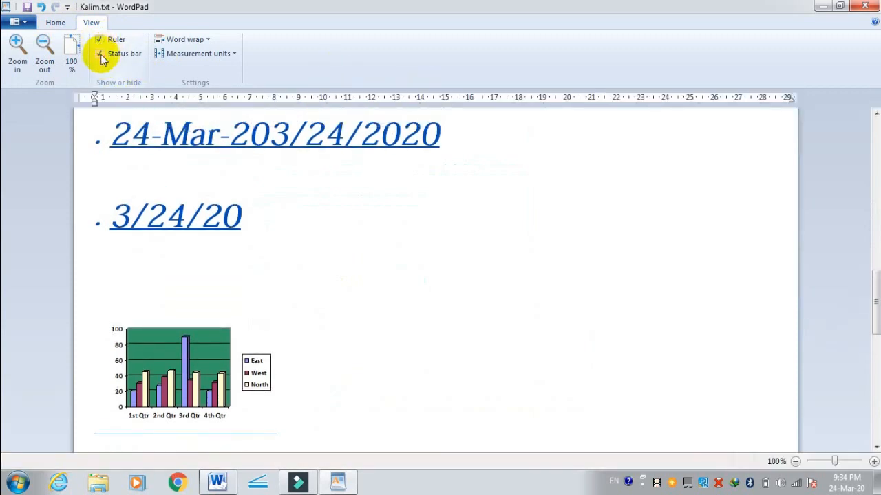
# Step: Zoom out to 40% and back in to 90%, and hide and show the status bar once more
pyautogui.click(793, 463)
pyautogui.click(794, 462)
pyautogui.click(794, 462)
pyautogui.click(794, 462)
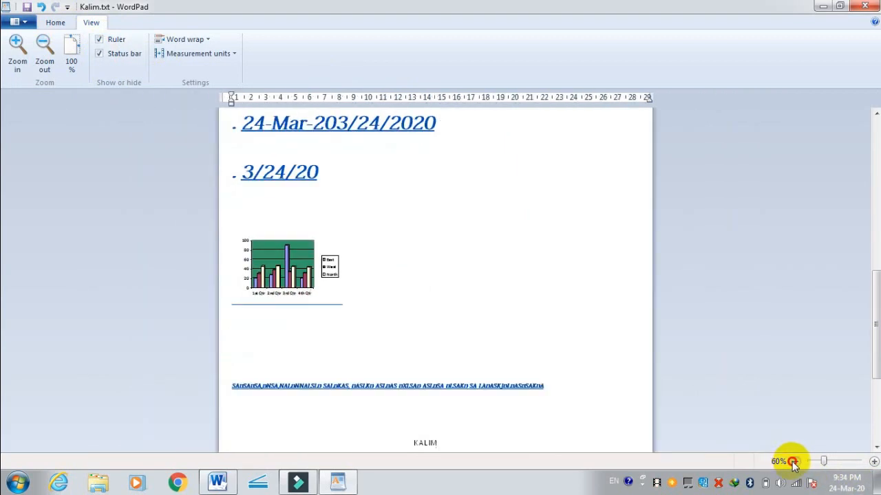
pyautogui.click(795, 463)
pyautogui.click(794, 463)
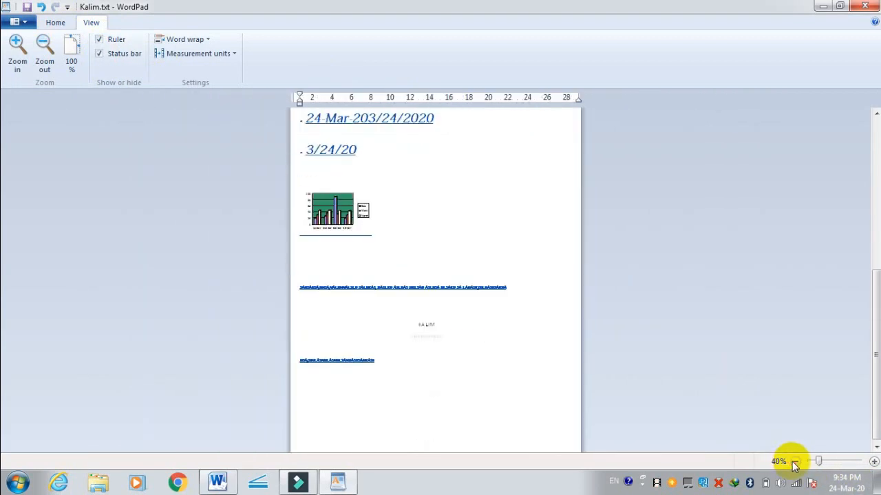
pyautogui.click(873, 463)
pyautogui.click(874, 463)
pyautogui.click(873, 462)
pyautogui.click(874, 463)
pyautogui.click(873, 463)
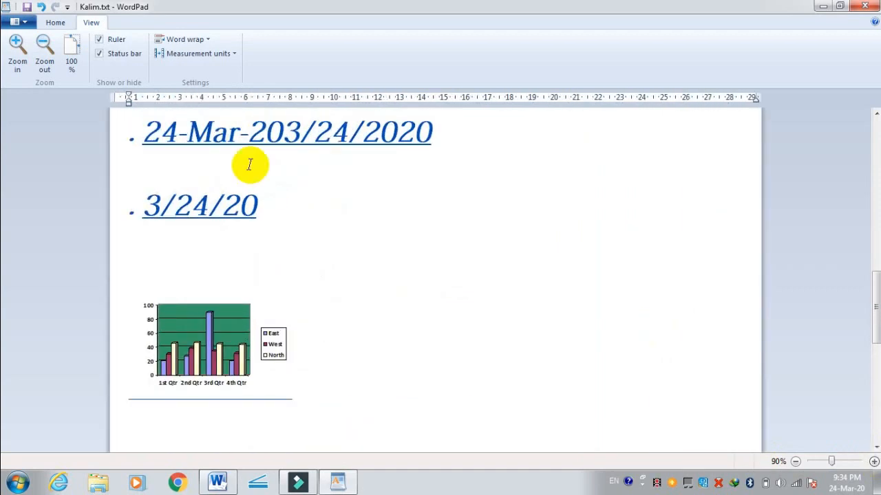
pyautogui.click(100, 54)
pyautogui.click(100, 55)
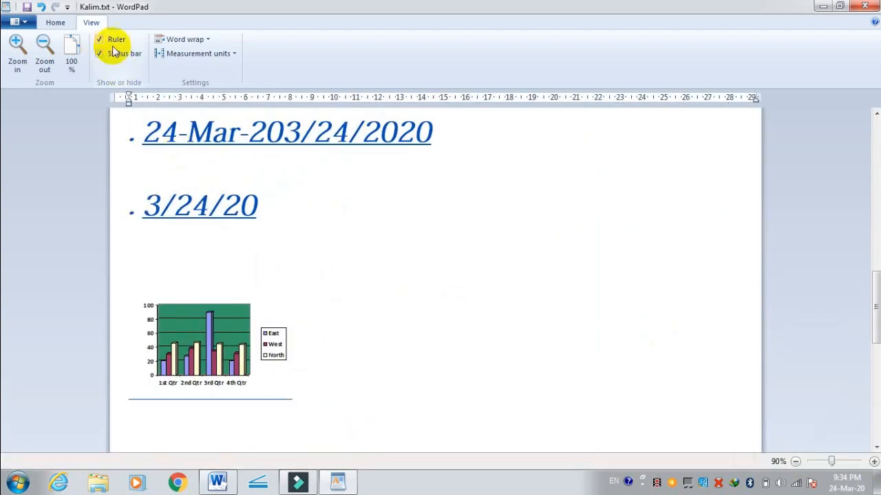
# Step: Switch the word wrap setting to Wrap to window and back to Wrap to ruler, twice in a row
pyautogui.click(191, 43)
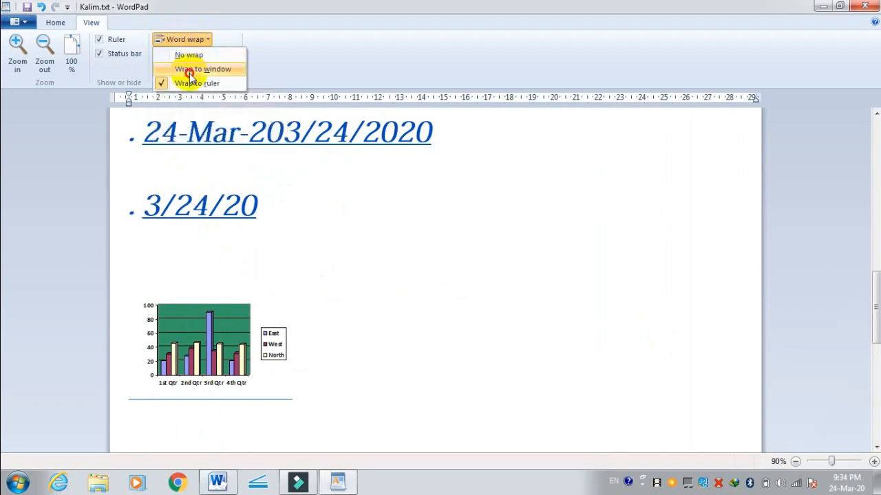
pyautogui.click(191, 70)
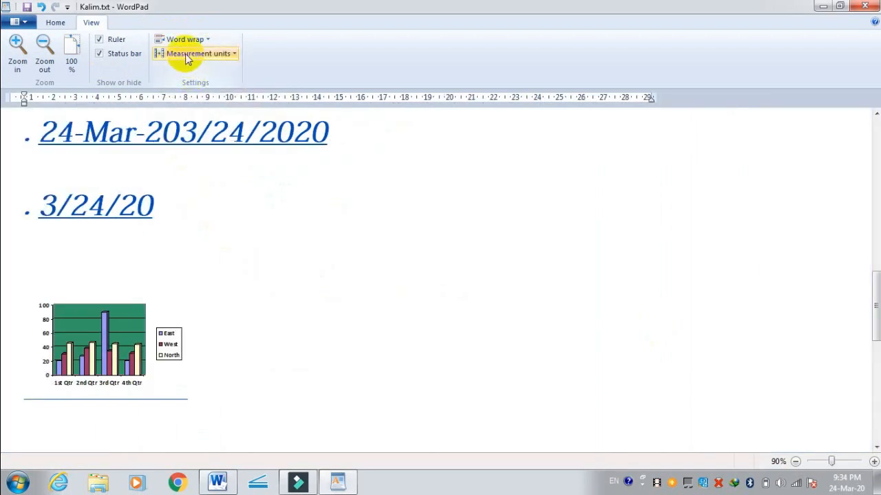
pyautogui.click(183, 40)
pyautogui.click(189, 83)
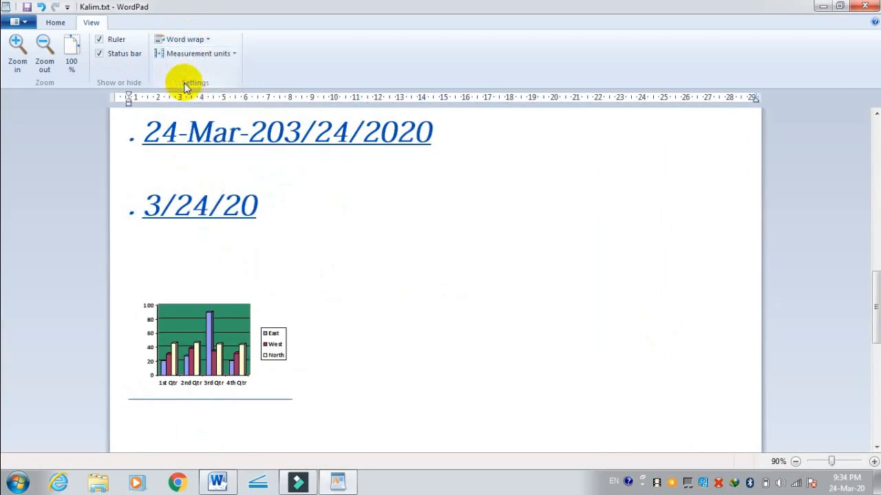
pyautogui.click(169, 39)
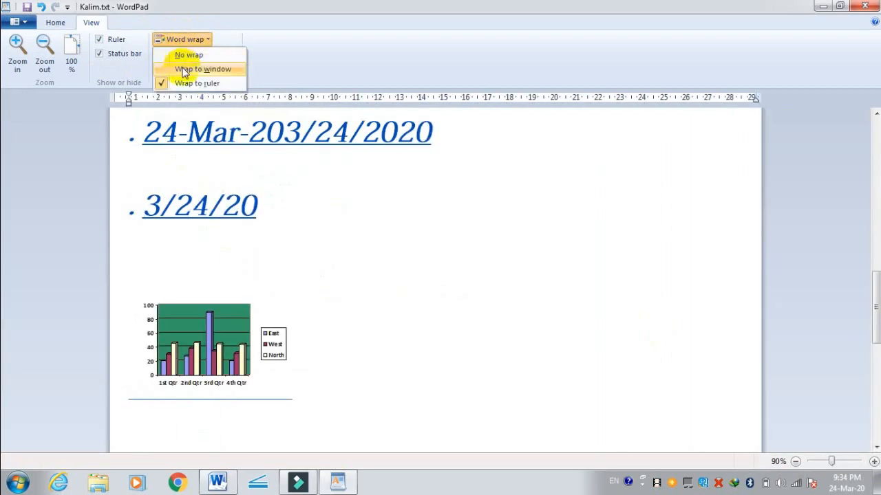
pyautogui.click(184, 70)
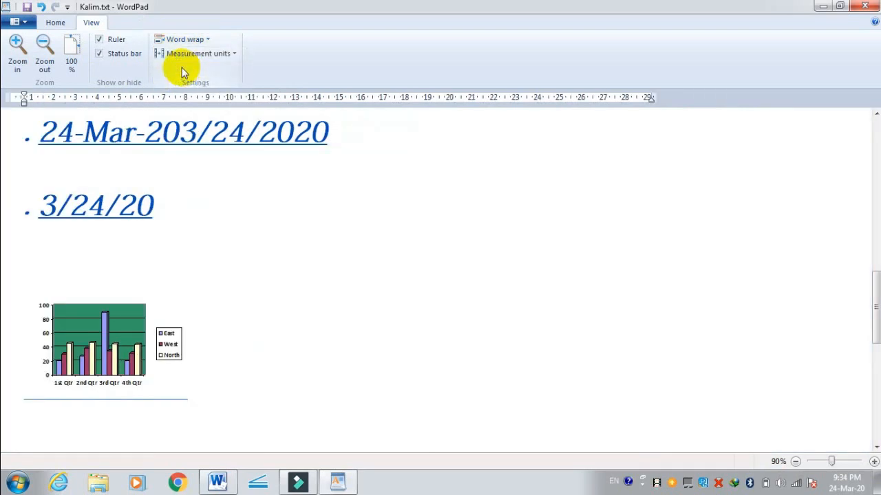
pyautogui.click(174, 39)
pyautogui.click(183, 81)
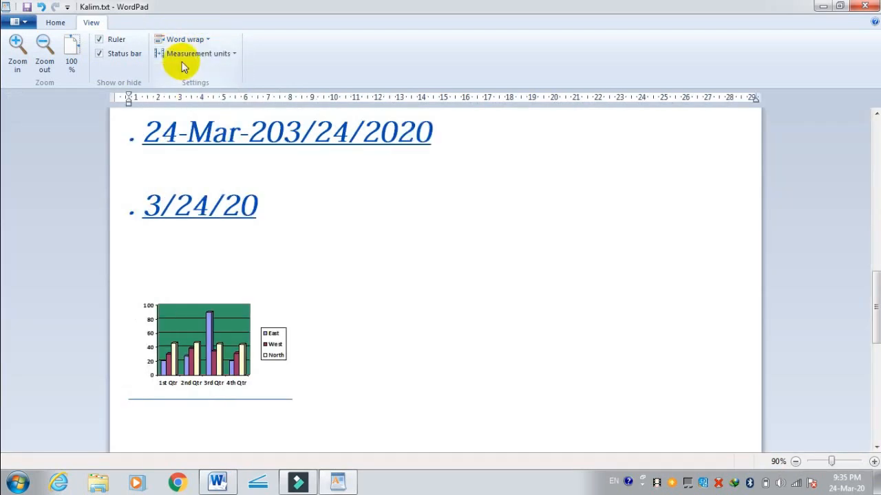
# Step: Choose Centimeters as the measurement unit and review the other available units
pyautogui.click(182, 55)
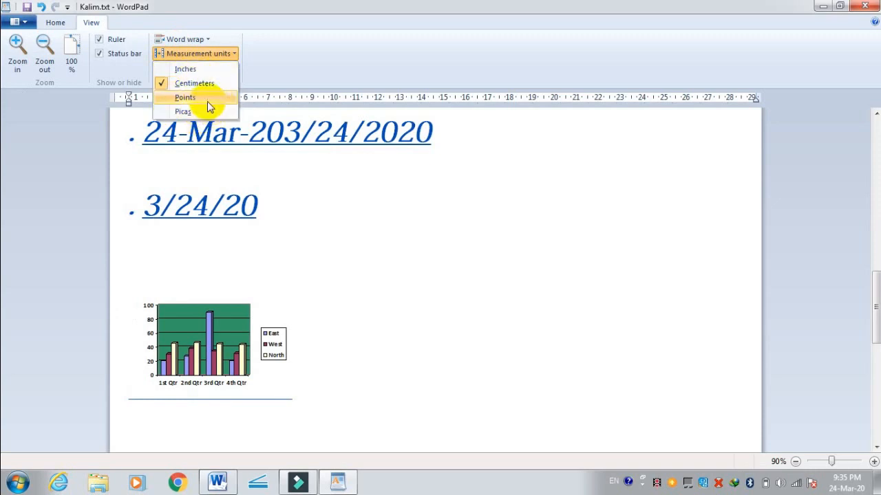
pyautogui.click(160, 84)
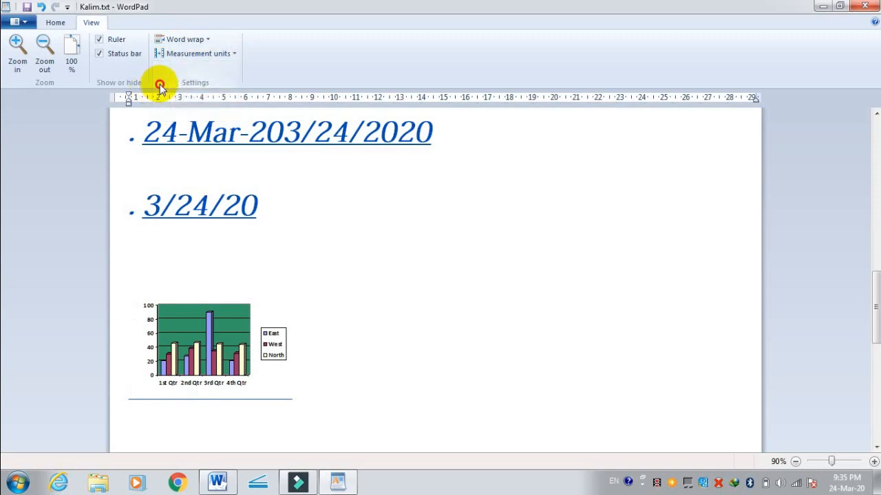
pyautogui.click(181, 55)
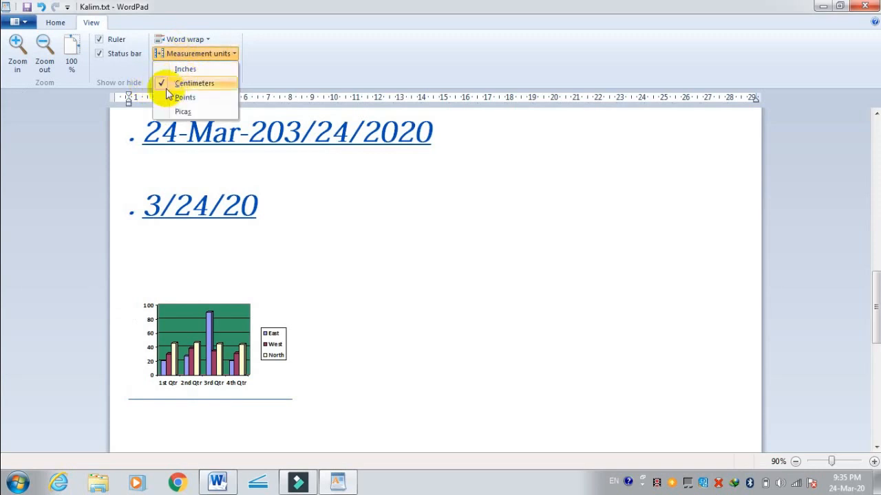
# Step: Place the insertion point at the end of the 3/24/20 line and select the XZCZXCZX object near the document's start
pyautogui.click(60, 23)
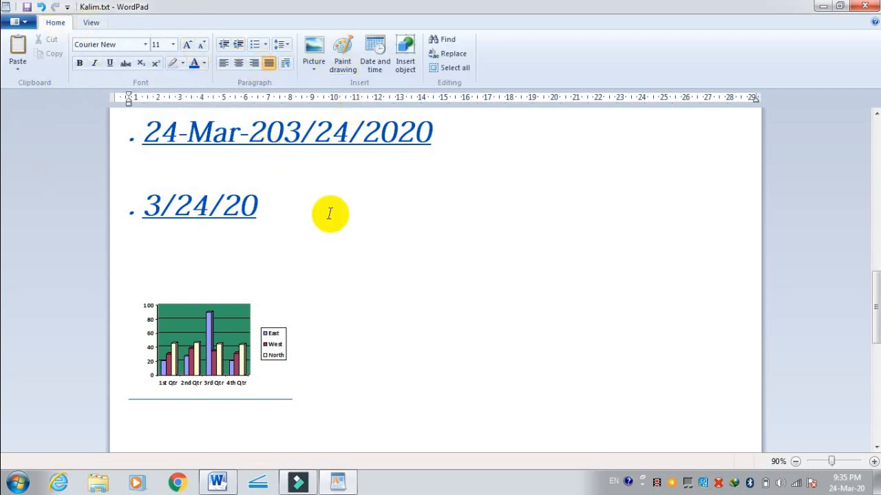
pyautogui.click(272, 210)
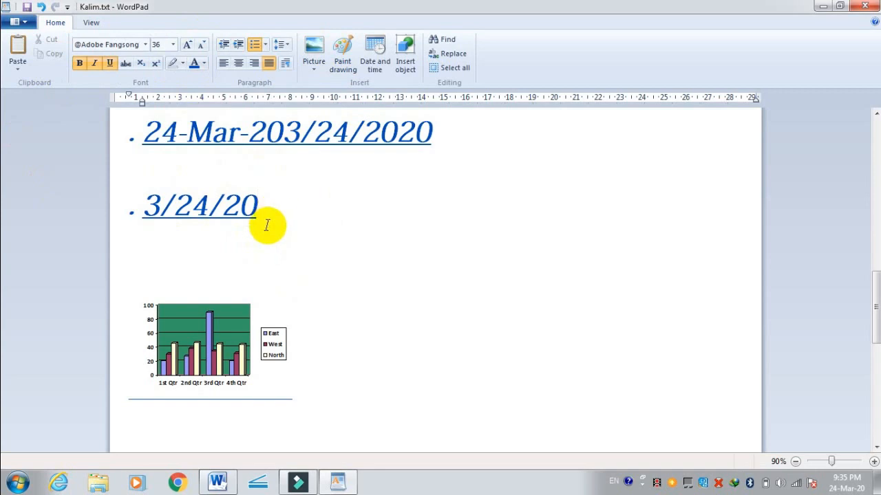
pyautogui.scroll(10, 269, 221)
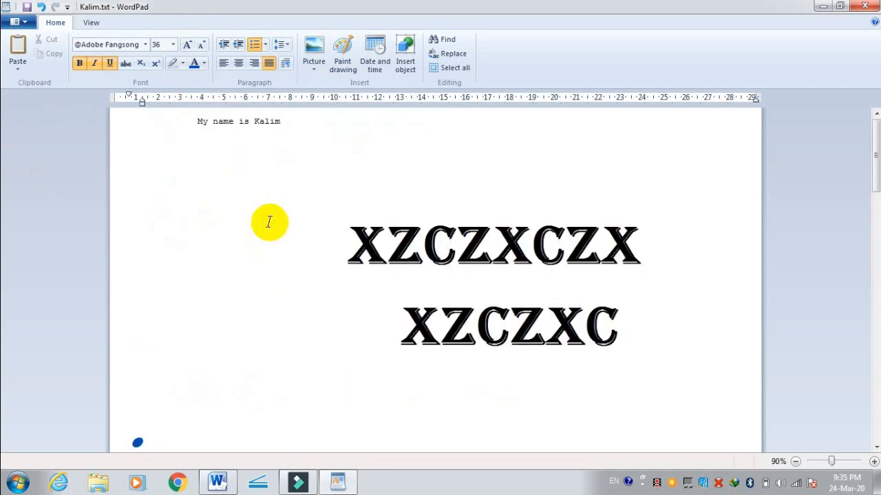
pyautogui.scroll(-10, 271, 223)
pyautogui.scroll(10, 270, 223)
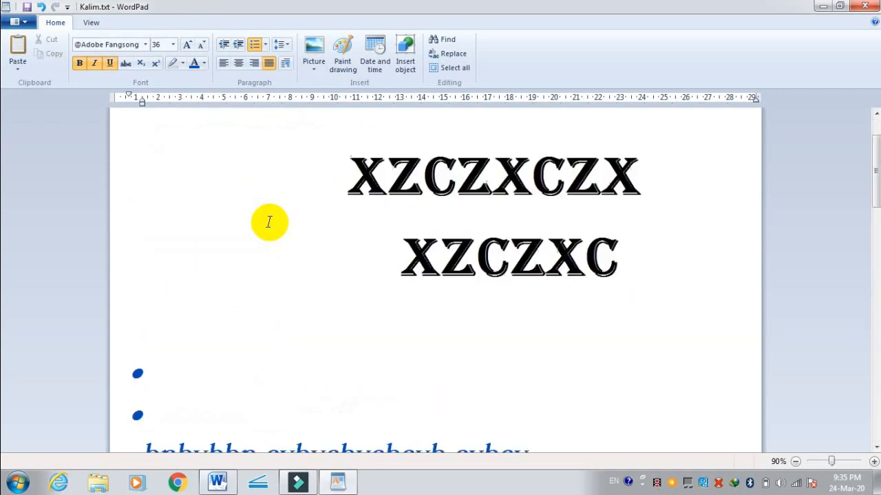
pyautogui.click(429, 252)
# Step: Select the content from the end of the underlined uppercase line back to the end of the 3/24/20 line, including the chart
pyautogui.scroll(-2, 533, 293)
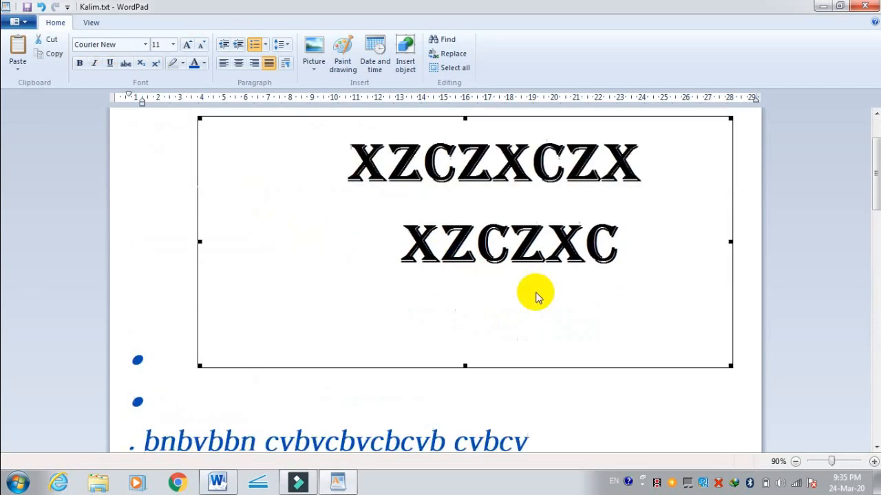
pyautogui.scroll(-8, 412, 373)
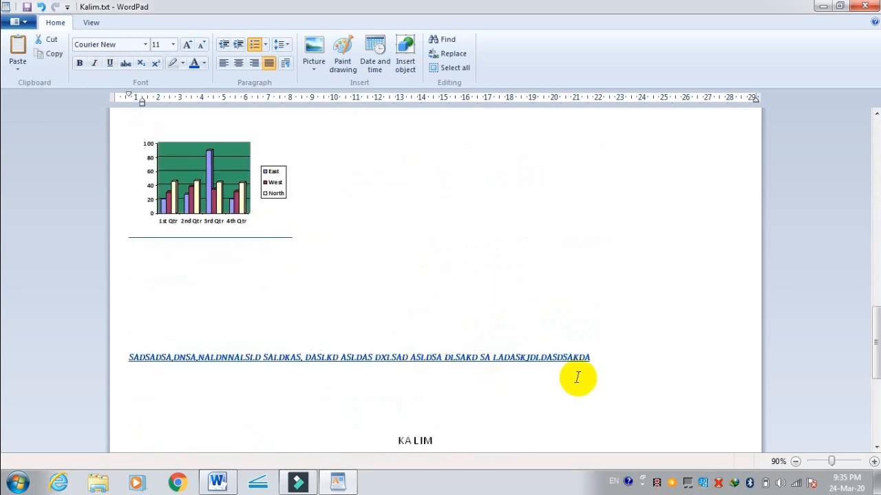
pyautogui.doubleClick(590, 359)
pyautogui.moveTo(590, 364); pyautogui.dragTo(193, 376)
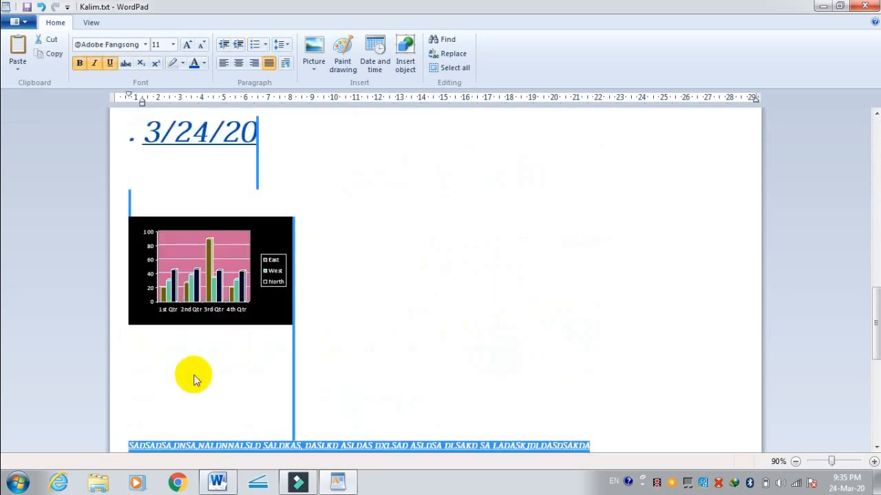
pyautogui.scroll(-6, 290, 296)
pyautogui.moveTo(303, 246); pyautogui.dragTo(199, 247)
pyautogui.scroll(15, 397, 311)
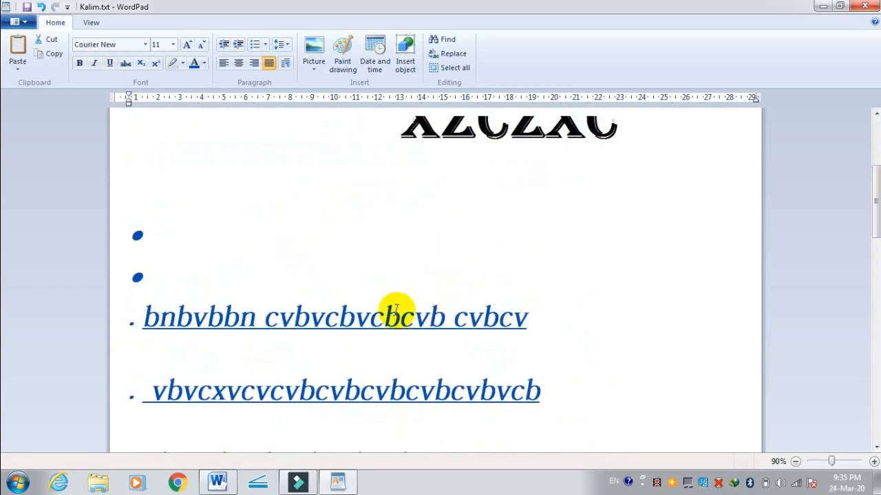
# Step: Give the bulleted line starting with "vbvcxvcvcvb" a yellow font color and a red text highlight
pyautogui.doubleClick(523, 392)
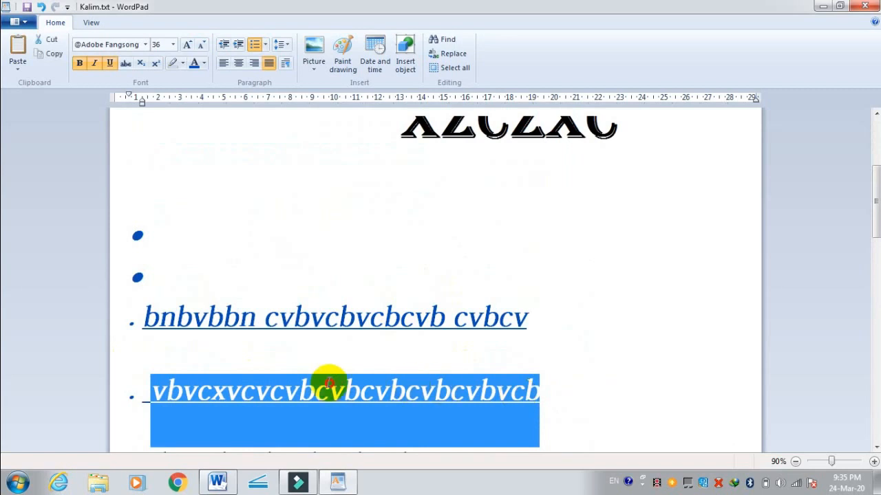
pyautogui.click(203, 64)
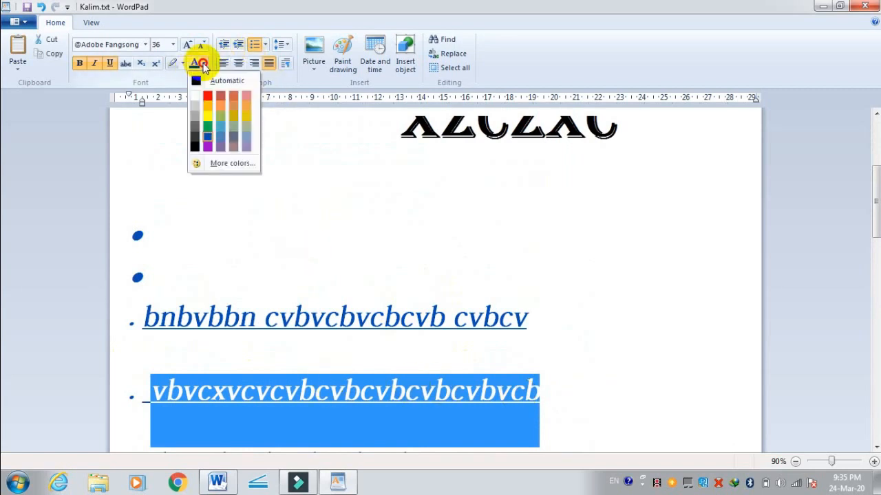
pyautogui.click(204, 117)
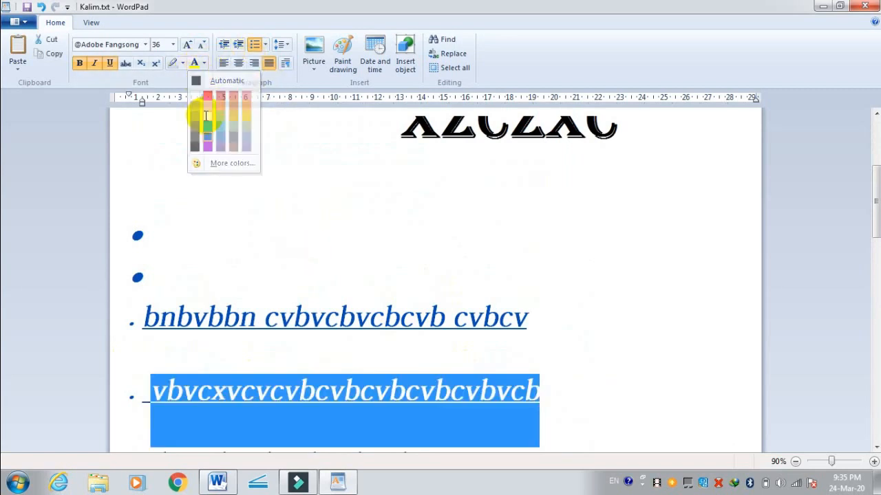
pyautogui.click(182, 64)
pyautogui.click(175, 100)
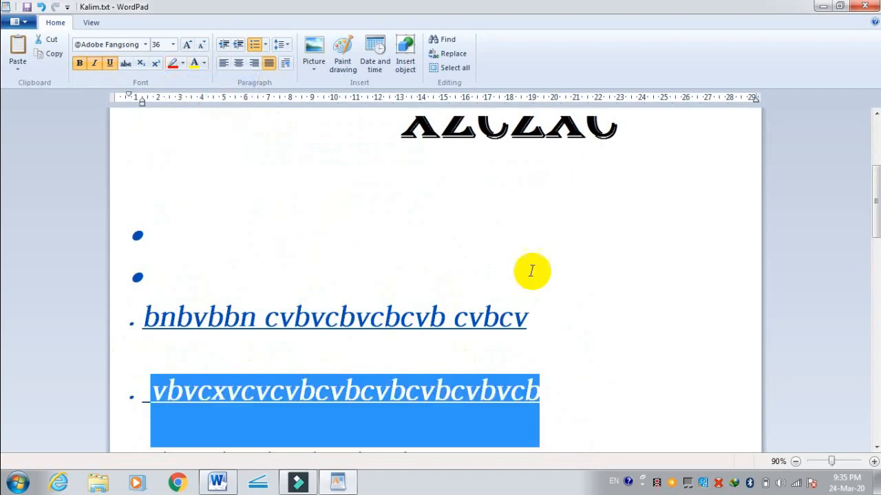
pyautogui.click(627, 293)
pyautogui.scroll(-15, 568, 326)
pyautogui.scroll(12, 563, 328)
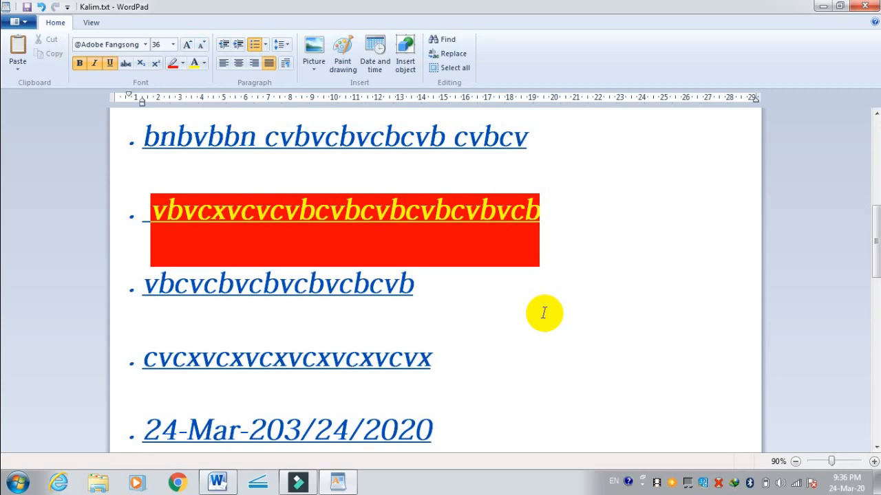
# Step: Delete the Safety Officer block at the end of the document together with the underlined uppercase words on either side of it
pyautogui.scroll(-10, 537, 310)
pyautogui.scroll(-5, 463, 333)
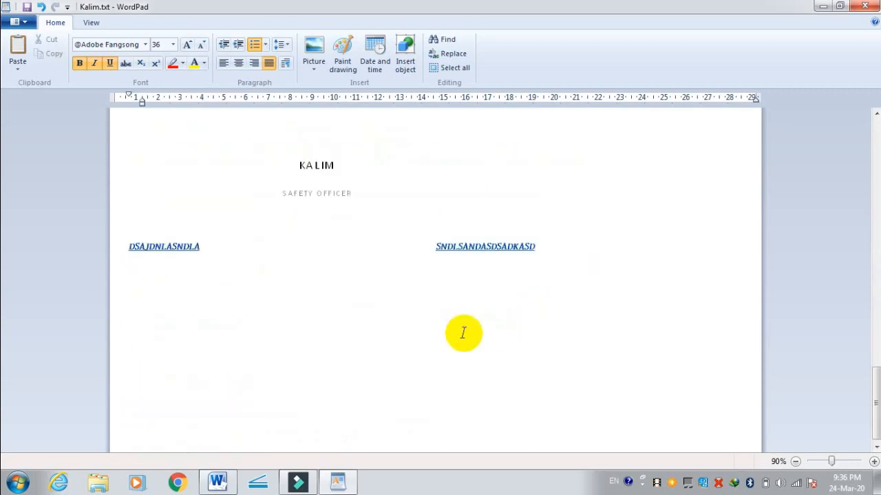
pyautogui.moveTo(550, 255); pyautogui.dragTo(163, 141)
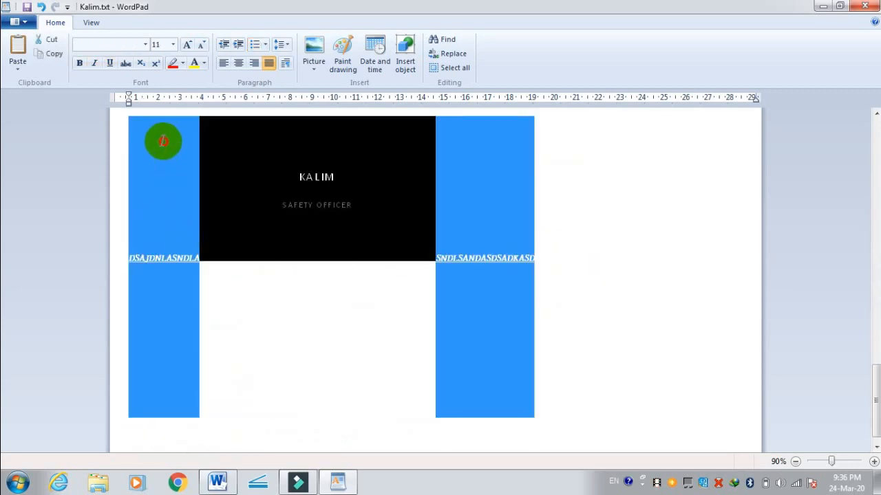
pyautogui.press('Delete')
pyautogui.scroll(15, 228, 255)
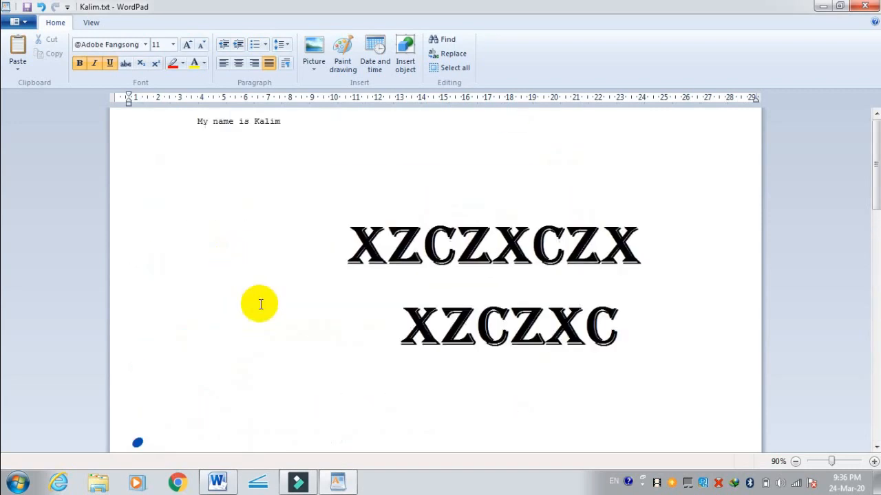
# Step: Delete the bar chart and the long underlined uppercase line below it
pyautogui.scroll(-8, 260, 304)
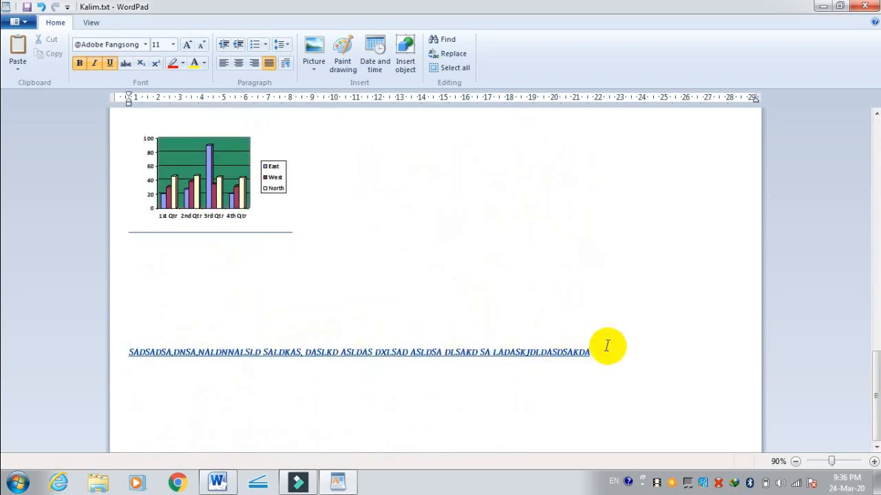
pyautogui.moveTo(607, 346); pyautogui.dragTo(206, 202)
pyautogui.press('Delete')
pyautogui.scroll(5, 206, 202)
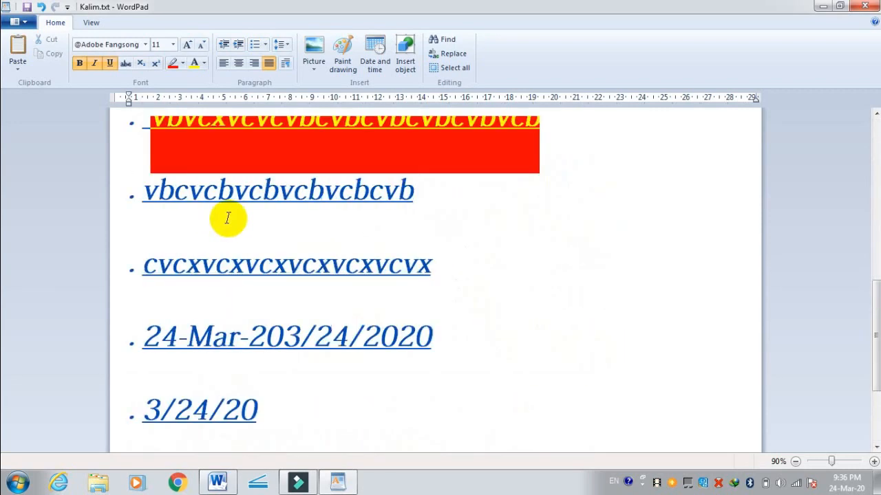
pyautogui.scroll(1, 228, 218)
pyautogui.scroll(-4, 243, 366)
# Step: Clear all the remaining content of the document and remove the leftover bullet from the empty first line
pyautogui.moveTo(258, 268); pyautogui.dragTo(205, 256)
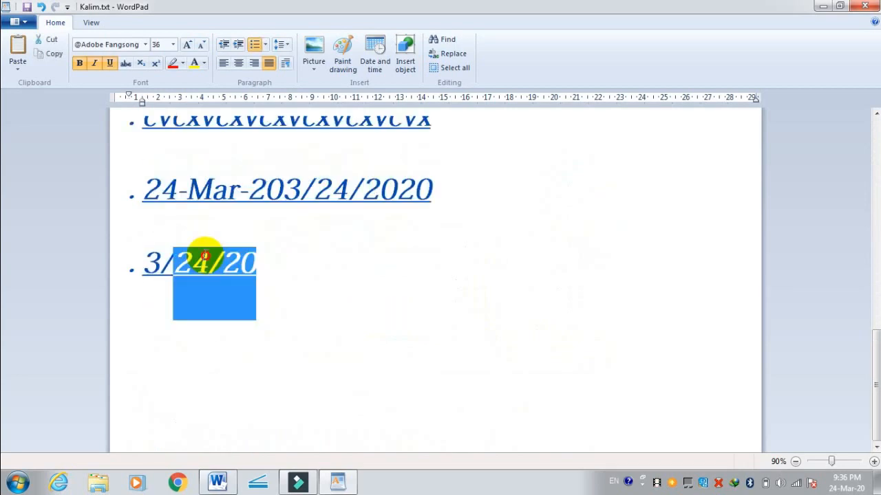
pyautogui.hotkey('ctrl', 'a')
pyautogui.press('Delete')
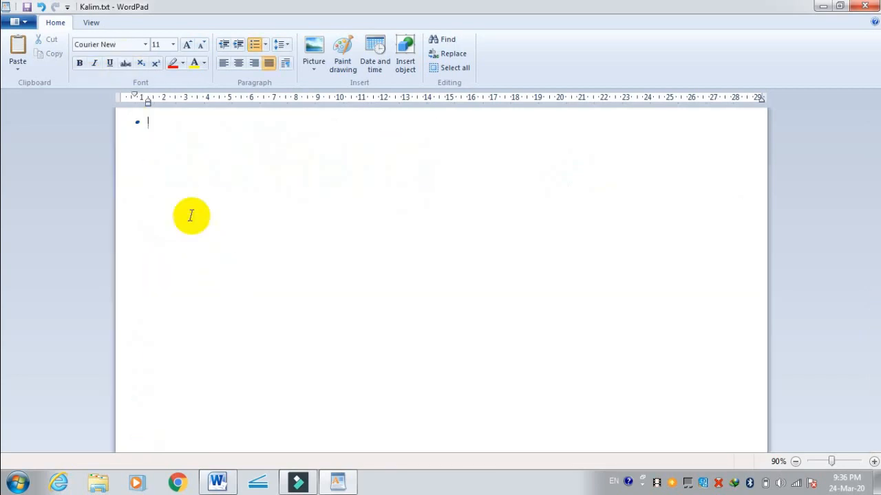
pyautogui.moveTo(162, 126); pyautogui.dragTo(106, 115)
pyautogui.press('BackSpace')
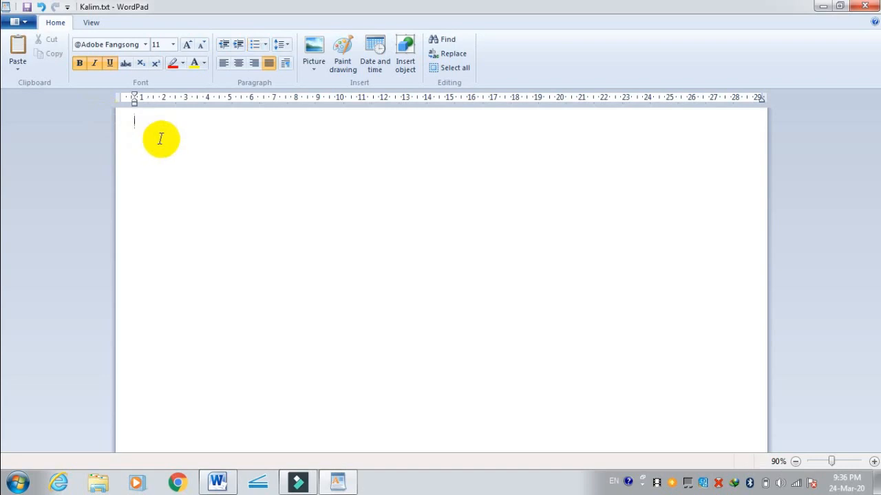